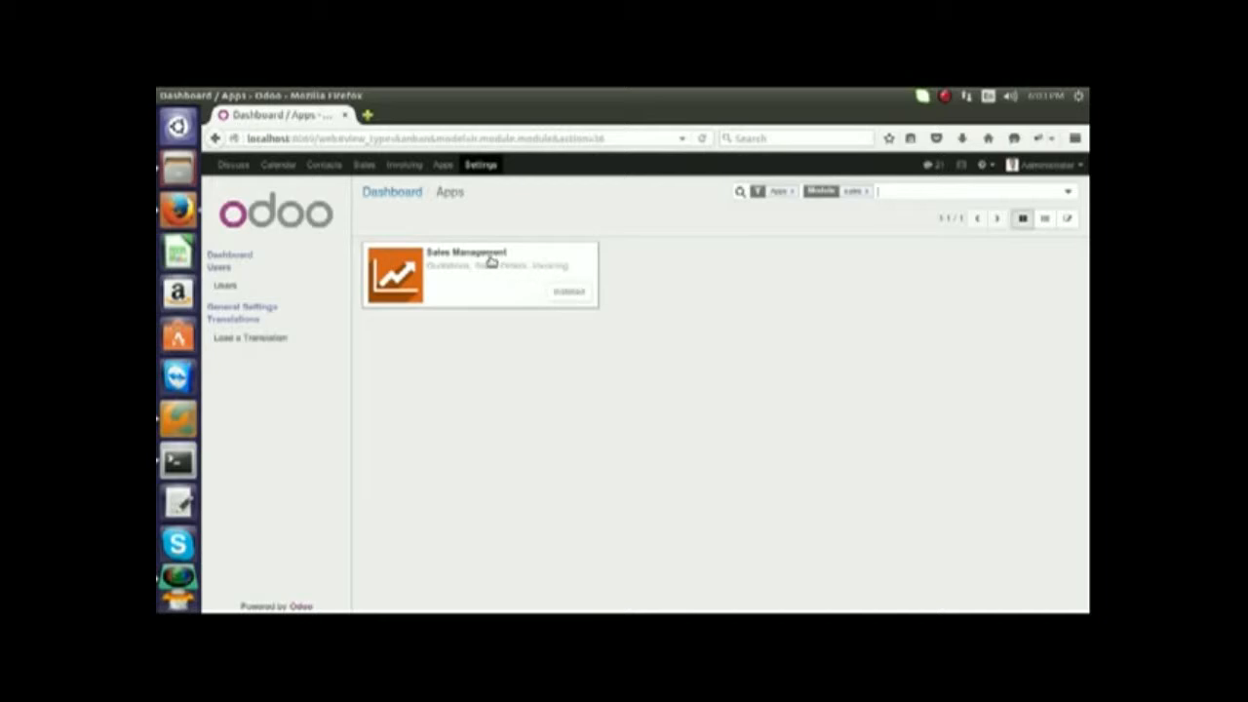
# View the Sales Management app details, open the Sales dashboard, and look through the available sales, invoicing, reporting and configuration entries.
pyautogui.click(485, 255)
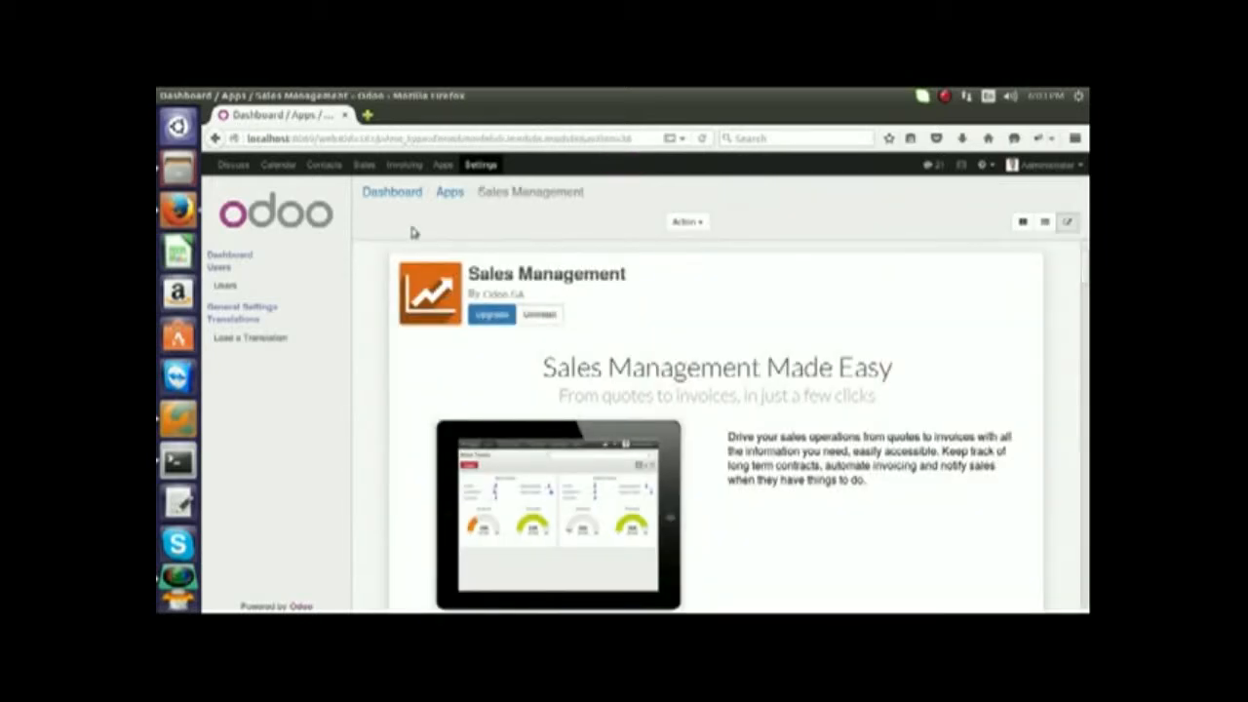
pyautogui.click(360, 165)
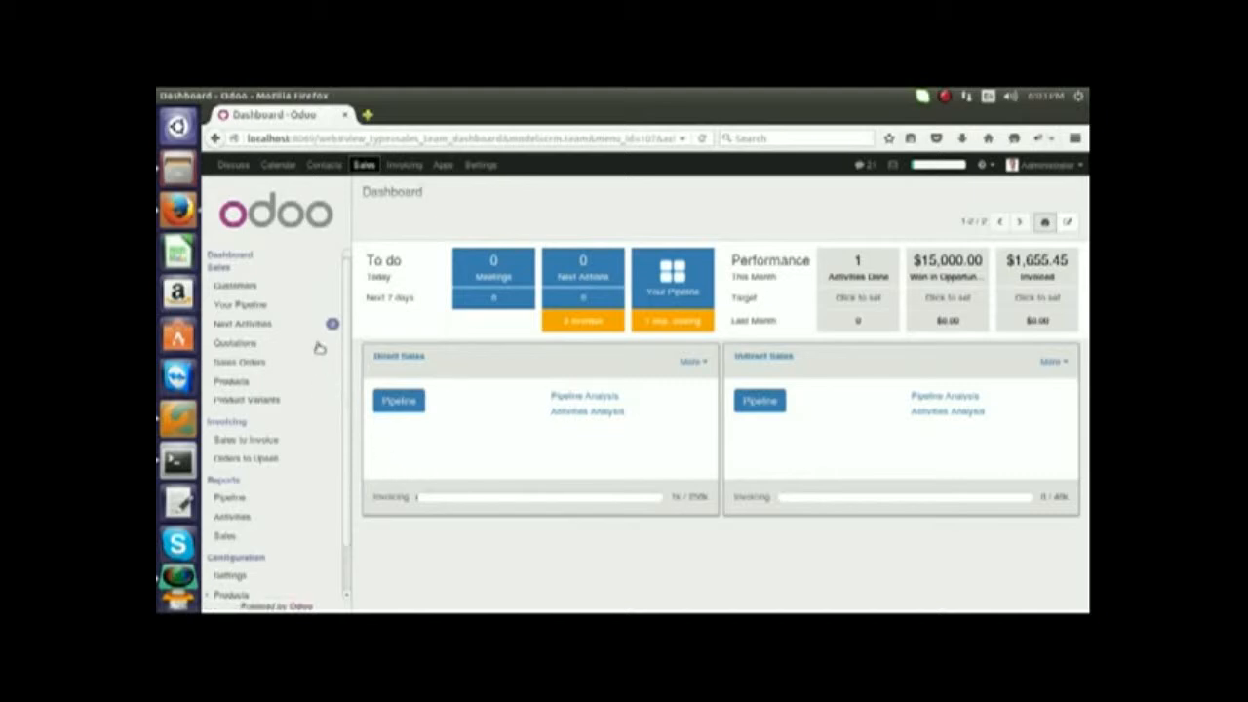
pyautogui.scroll(-1, 278, 390)
pyautogui.scroll(1, 271, 390)
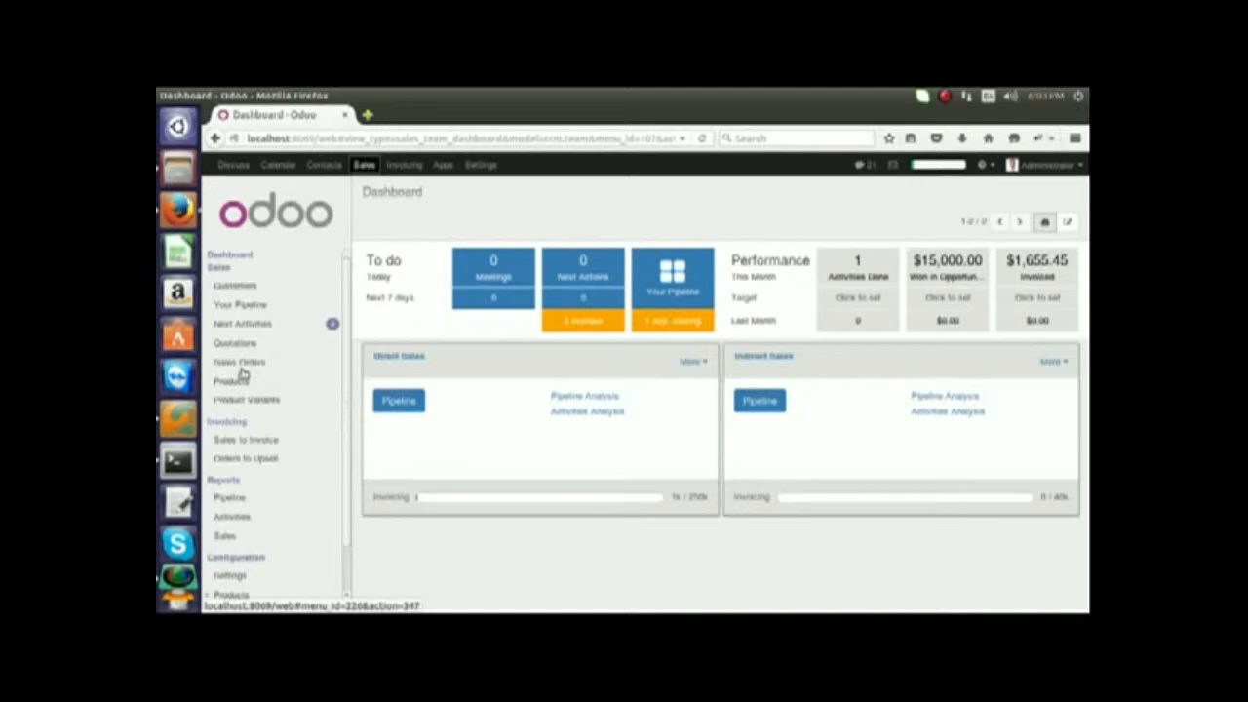
pyautogui.scroll(-1, 244, 402)
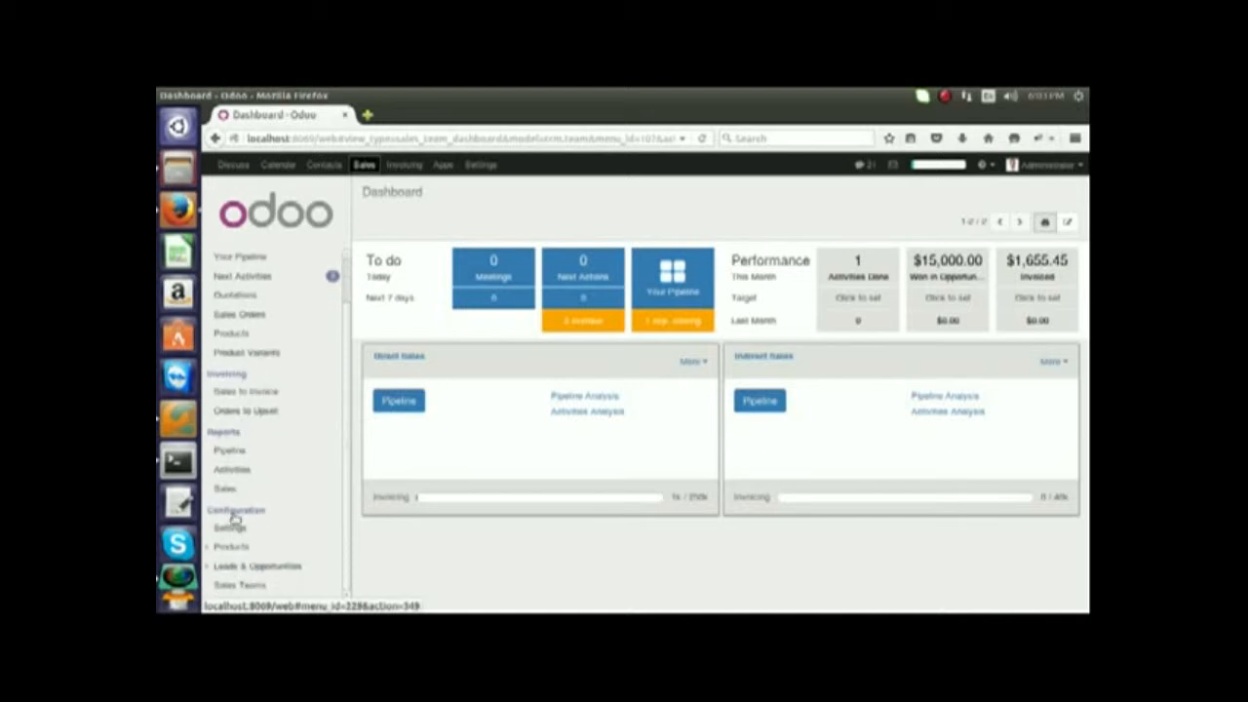
pyautogui.scroll(1, 263, 404)
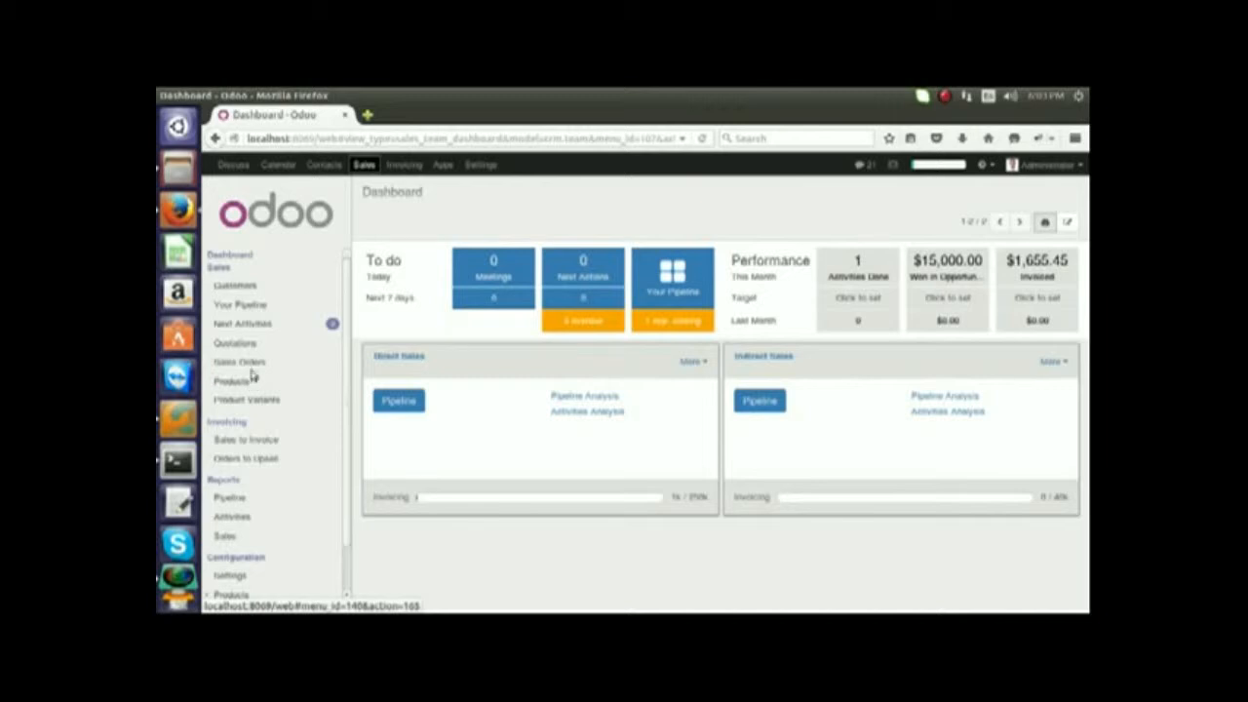
# Start a new individual customer record, enter the customer's name, and assign ASUSTeK as the company.
pyautogui.click(242, 288)
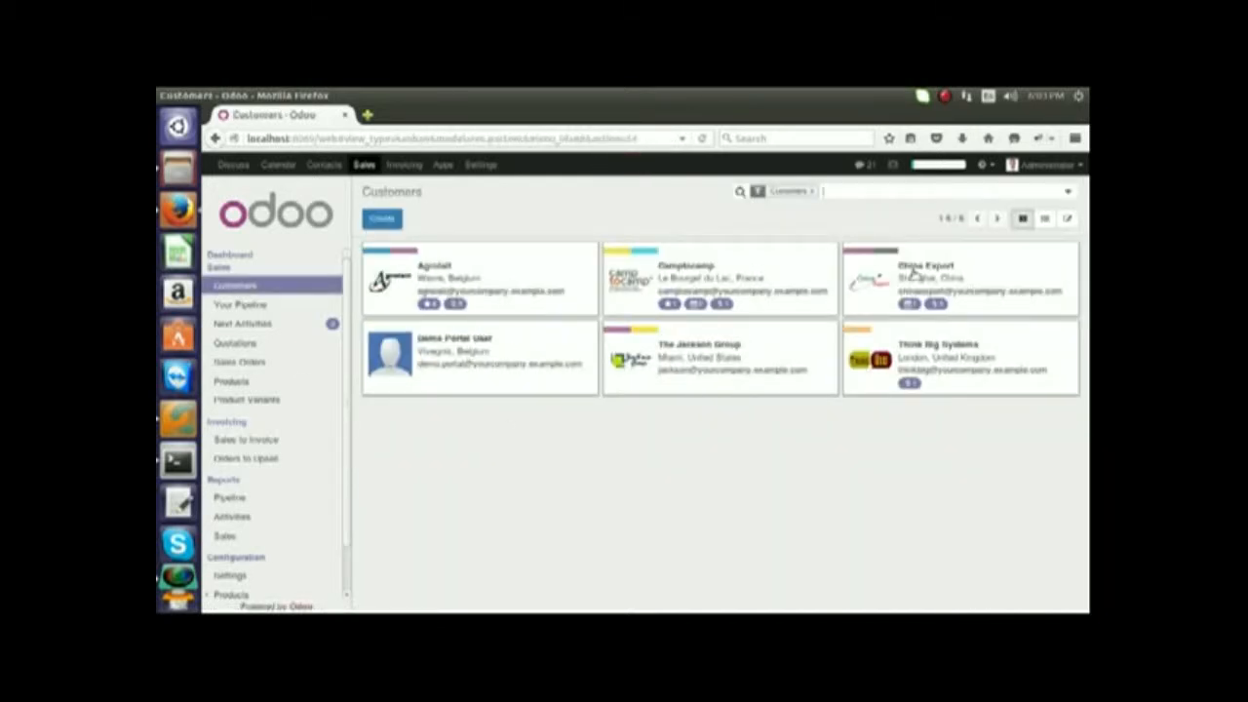
pyautogui.click(382, 218)
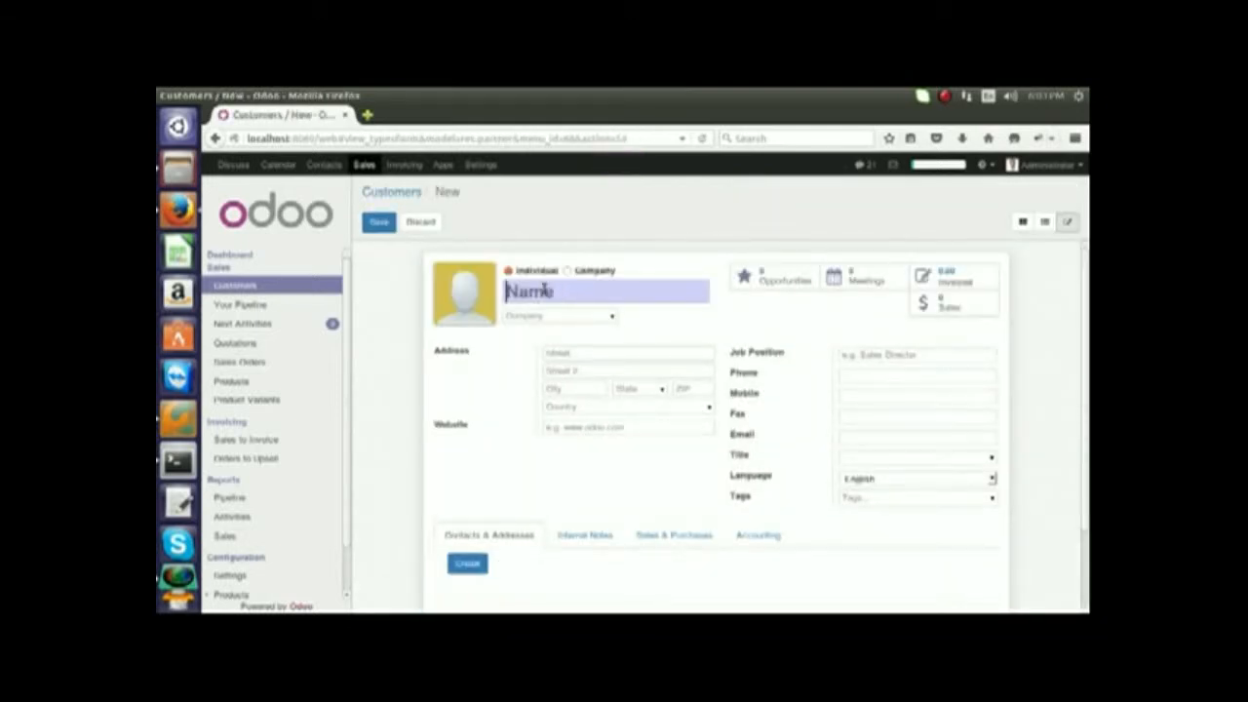
pyautogui.write('George')
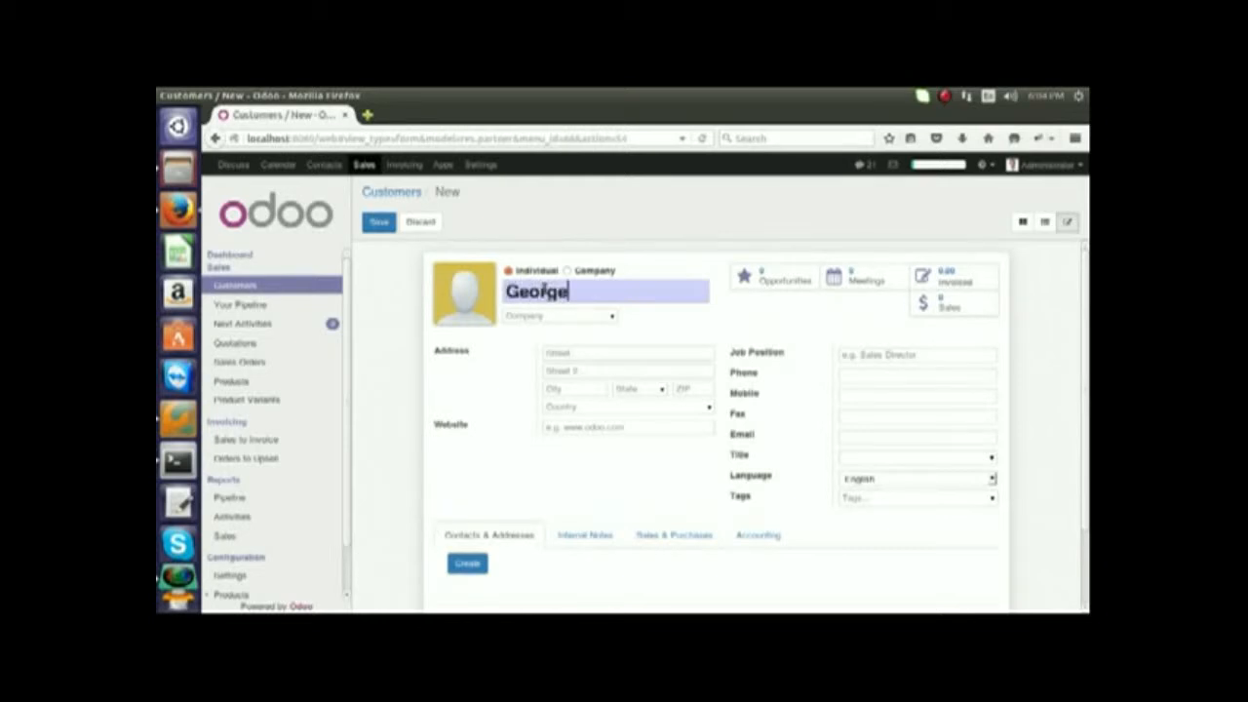
pyautogui.click(610, 317)
pyautogui.click(557, 341)
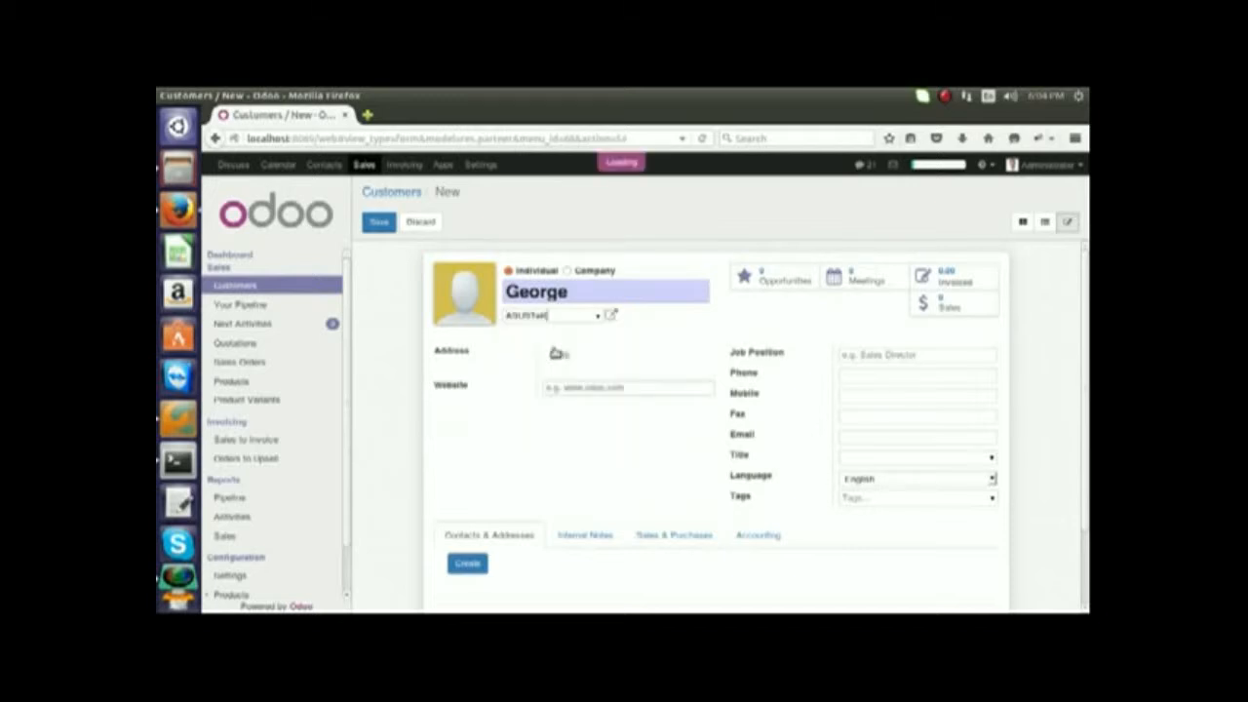
# Enter the customer's phone number and save the new customer record without any tags.
pyautogui.click(849, 374)
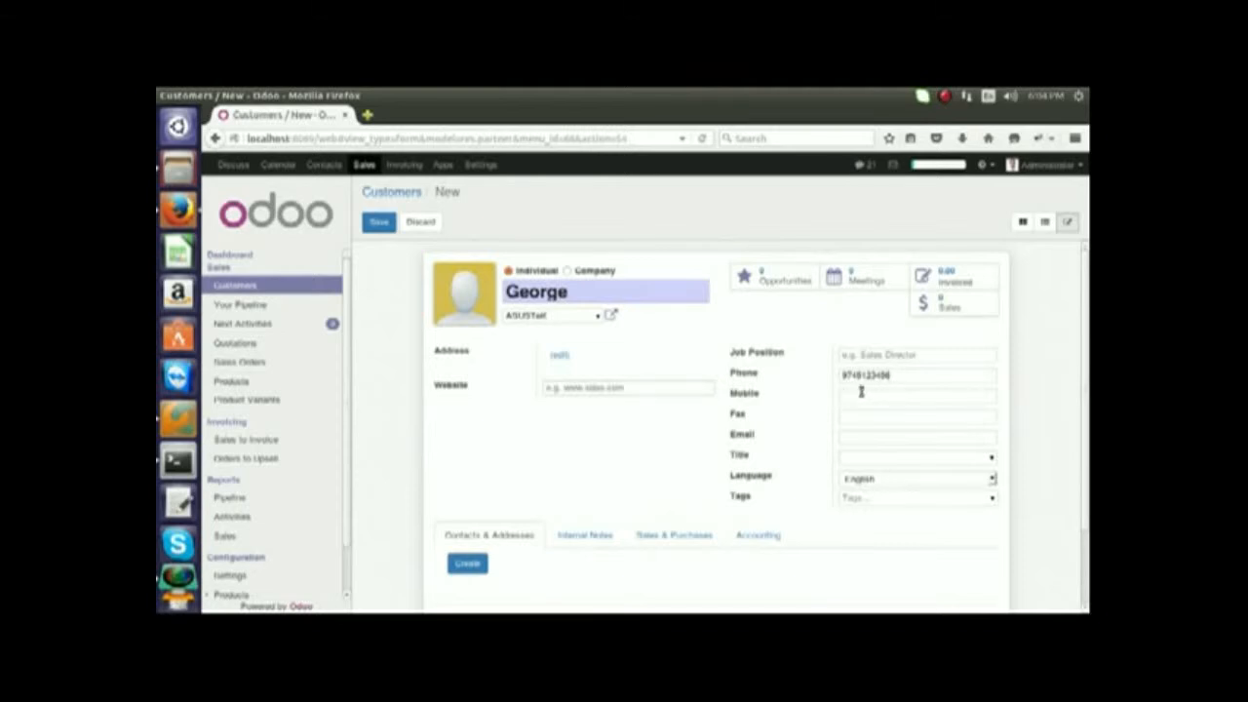
pyautogui.click(992, 500)
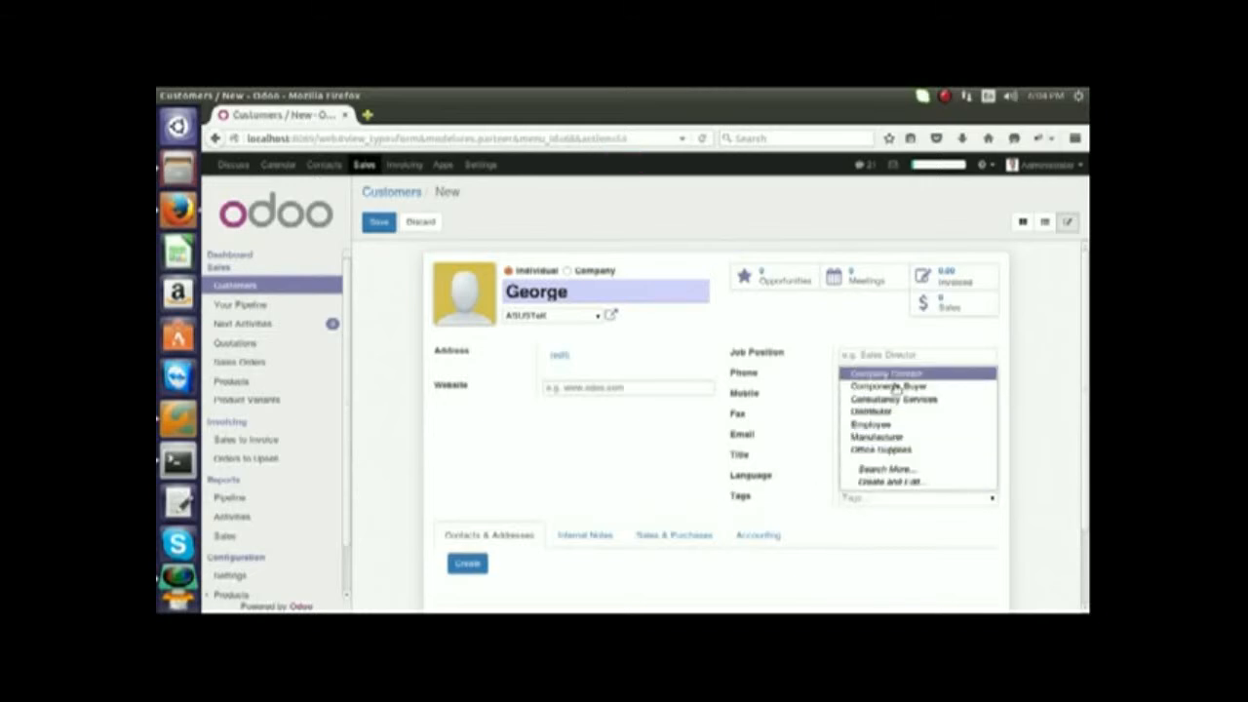
pyautogui.click(532, 411)
pyautogui.click(389, 228)
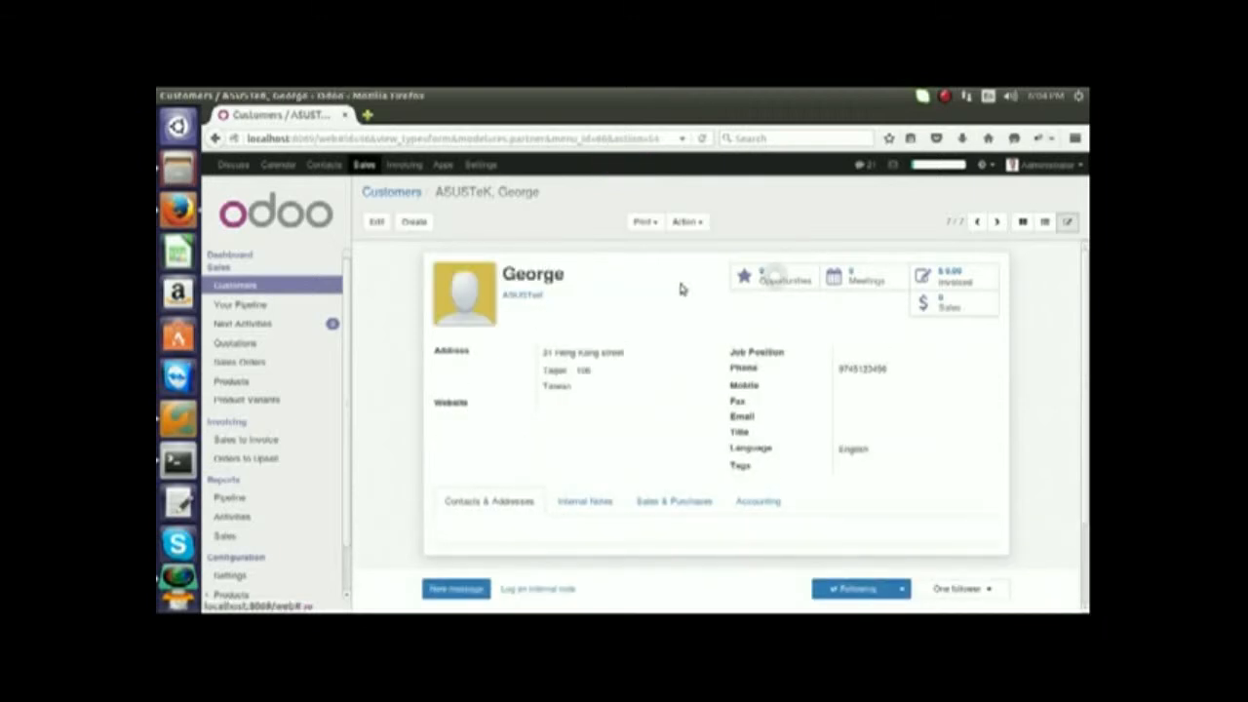
# Review the saved customer's internal notes and the sale, purchase, payment and miscellaneous details.
pyautogui.click(577, 500)
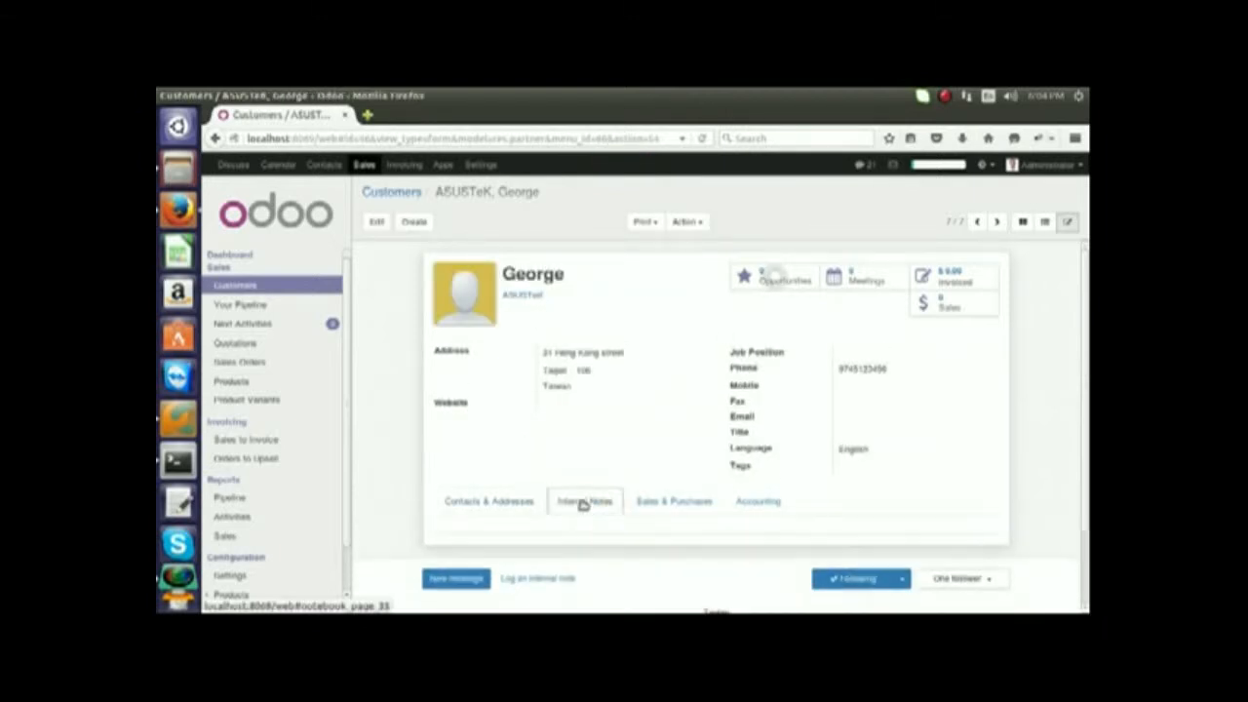
pyautogui.scroll(-2, 621, 479)
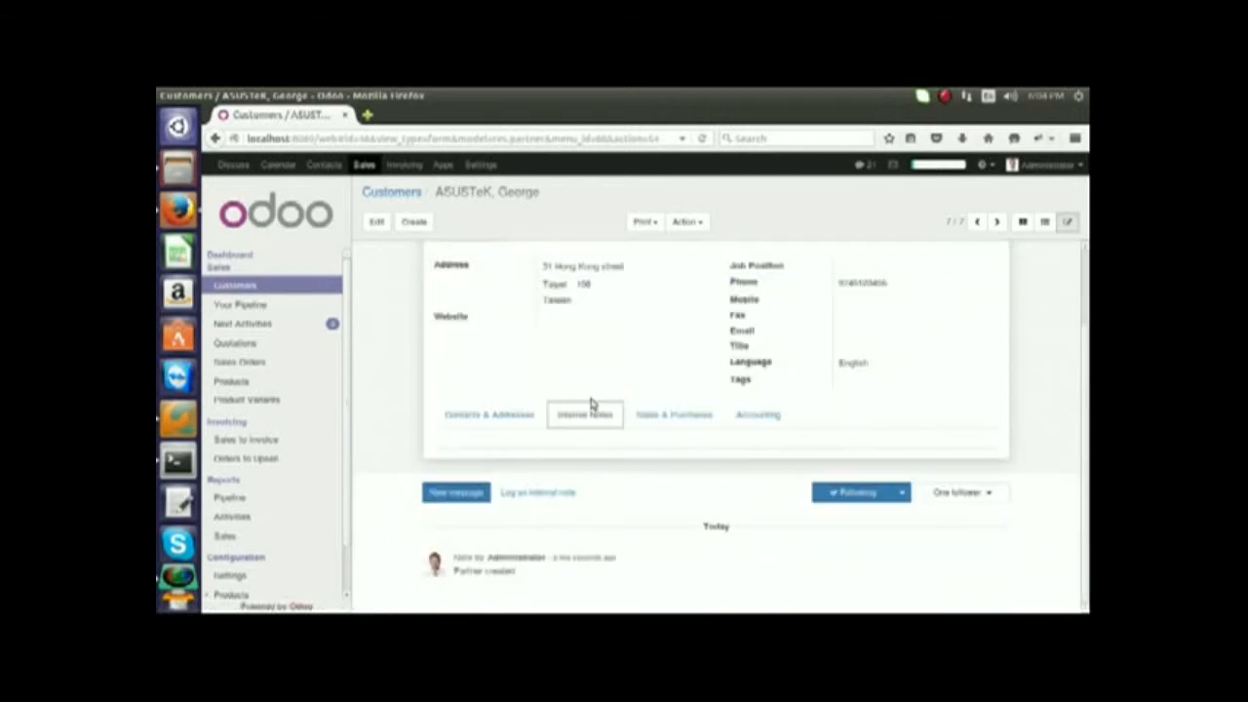
pyautogui.scroll(2, 634, 439)
pyautogui.click(674, 502)
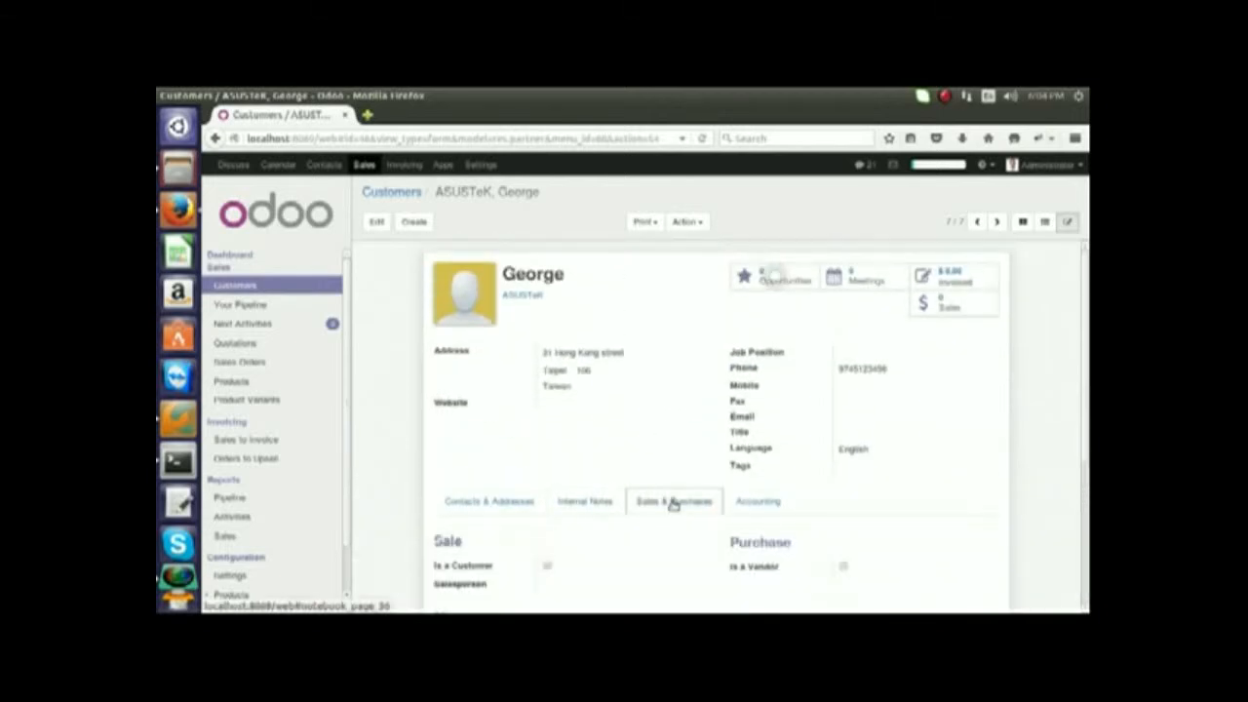
pyautogui.scroll(-3, 671, 503)
pyautogui.scroll(3, 614, 405)
pyautogui.scroll(-3, 629, 563)
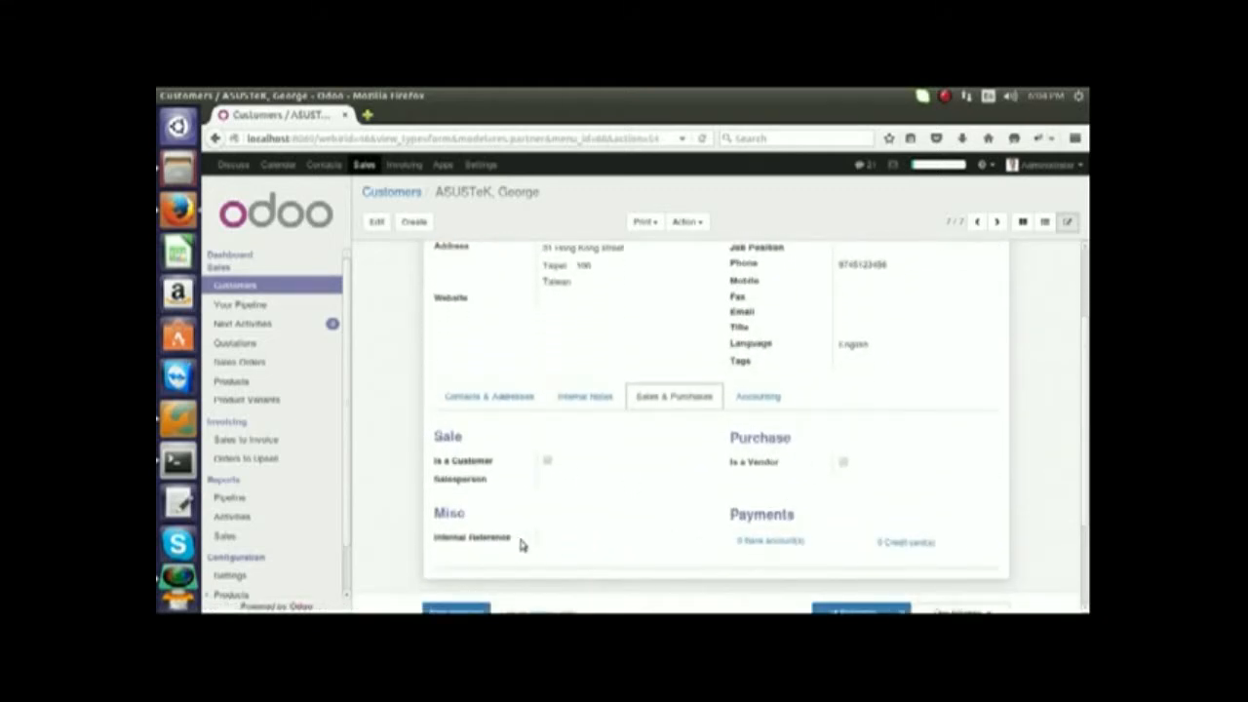
# Edit the customer record to mark the contact as a vendor as well as a customer, and save it.
pyautogui.click(376, 221)
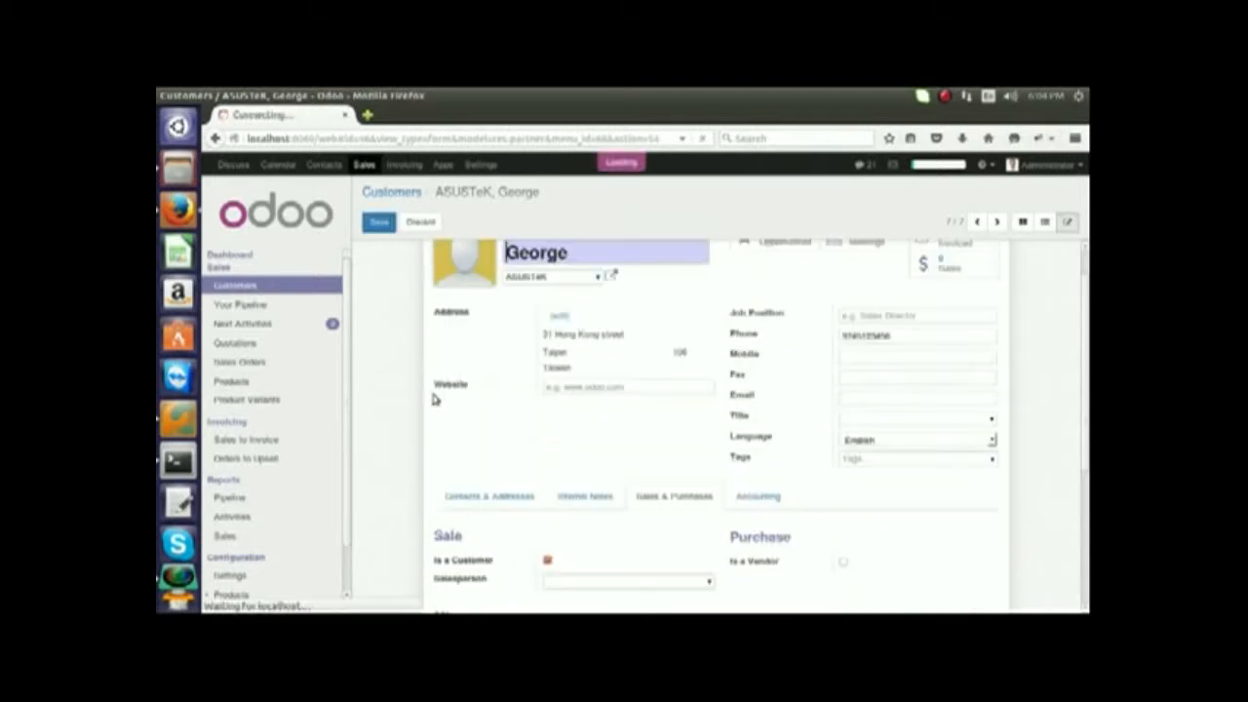
pyautogui.scroll(-5, 551, 453)
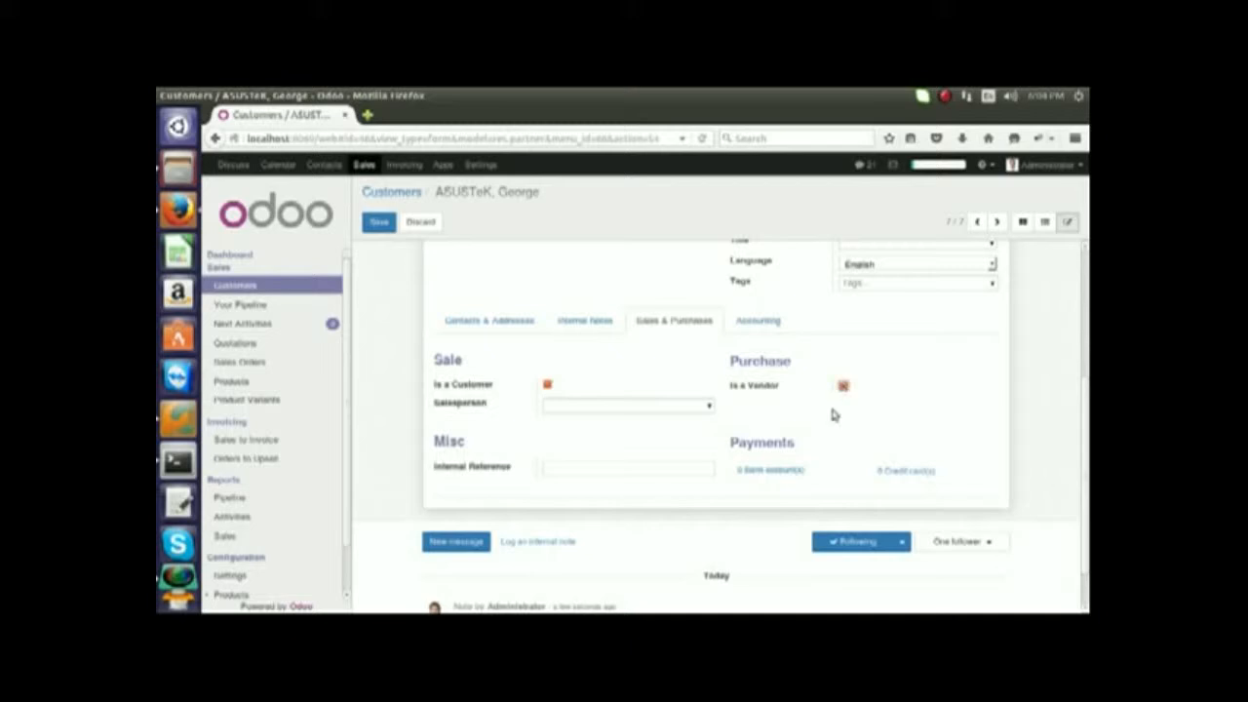
pyautogui.scroll(2, 802, 446)
pyautogui.scroll(-1, 634, 487)
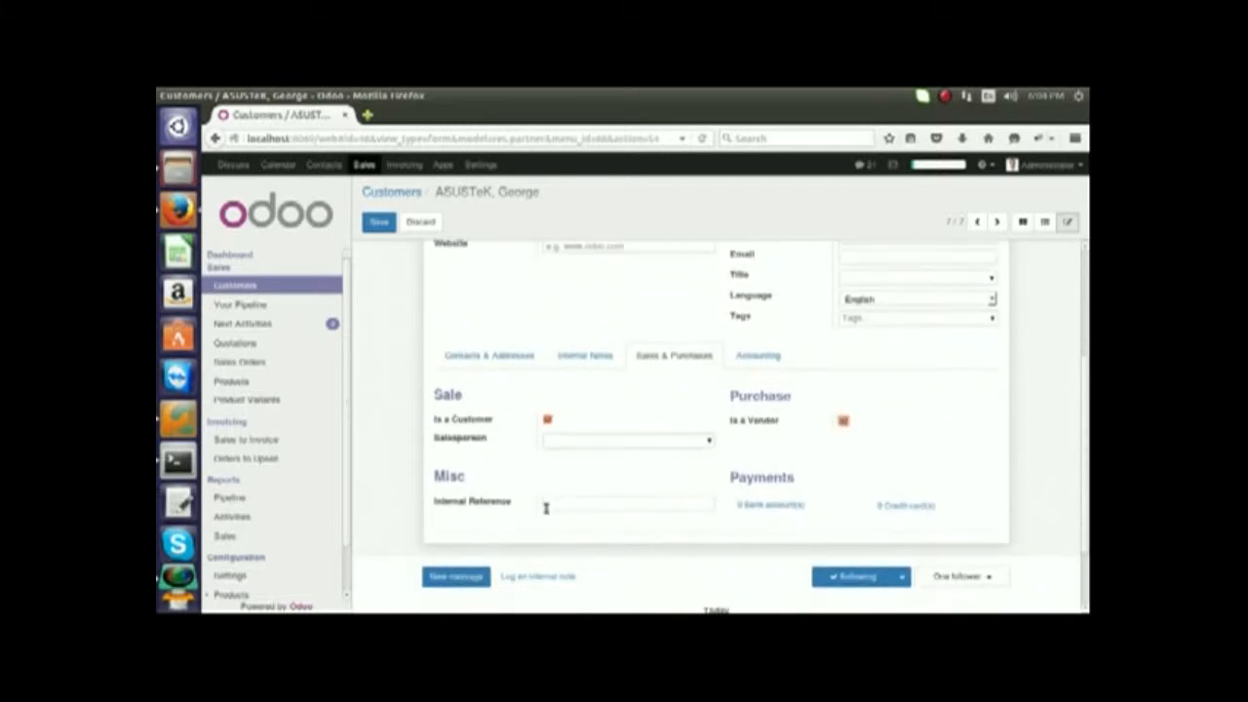
pyautogui.click(552, 503)
pyautogui.scroll(4, 553, 504)
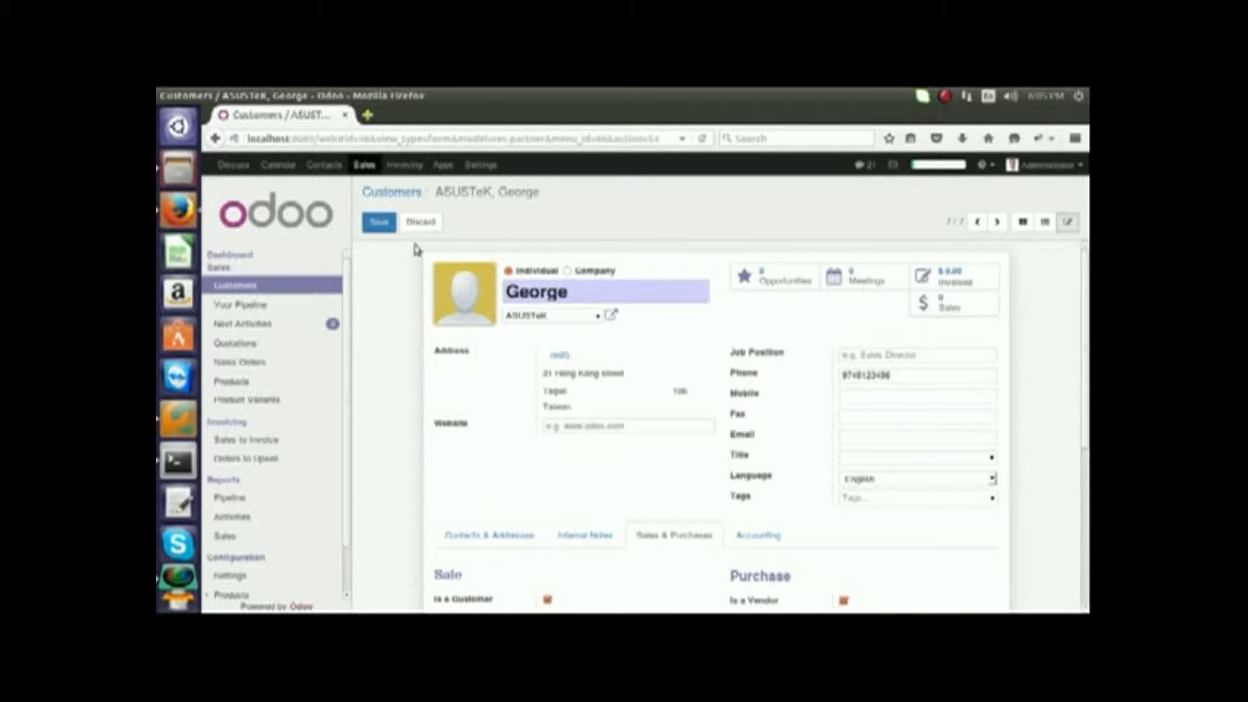
pyautogui.click(380, 223)
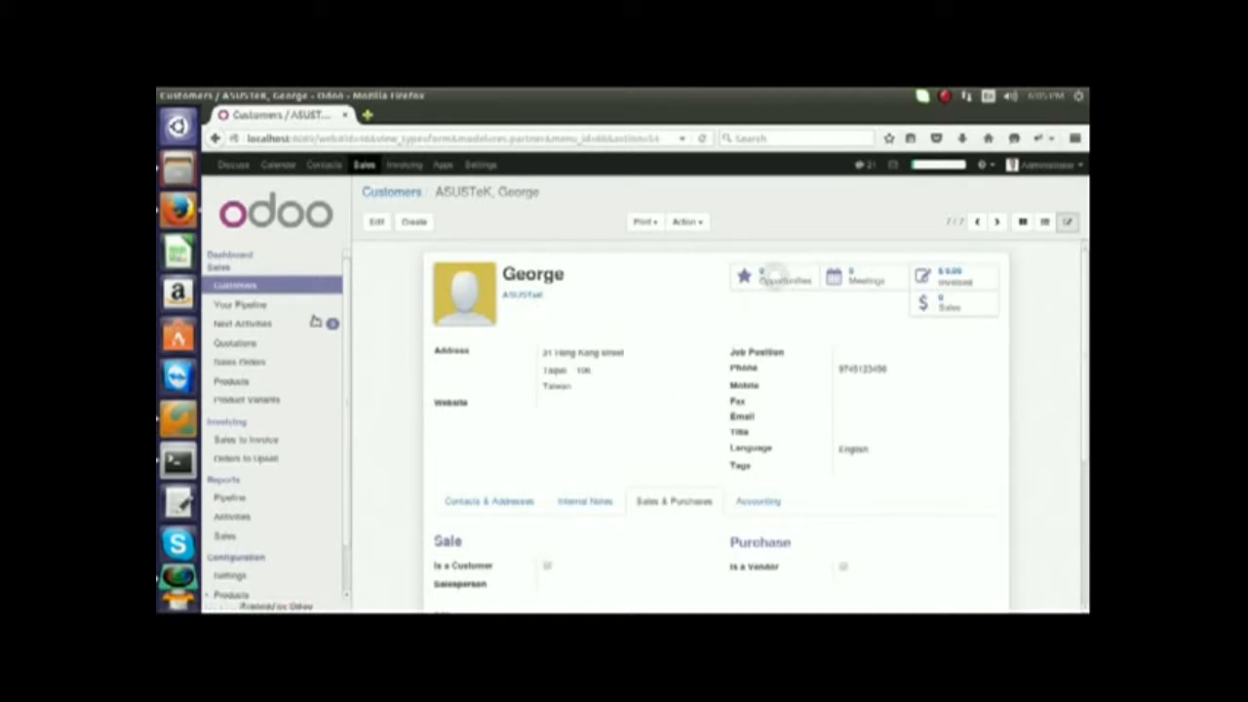
# Create a new product in the Sales product catalogue and name it Lee Cooper Jeans.
pyautogui.scroll(-2, 346, 369)
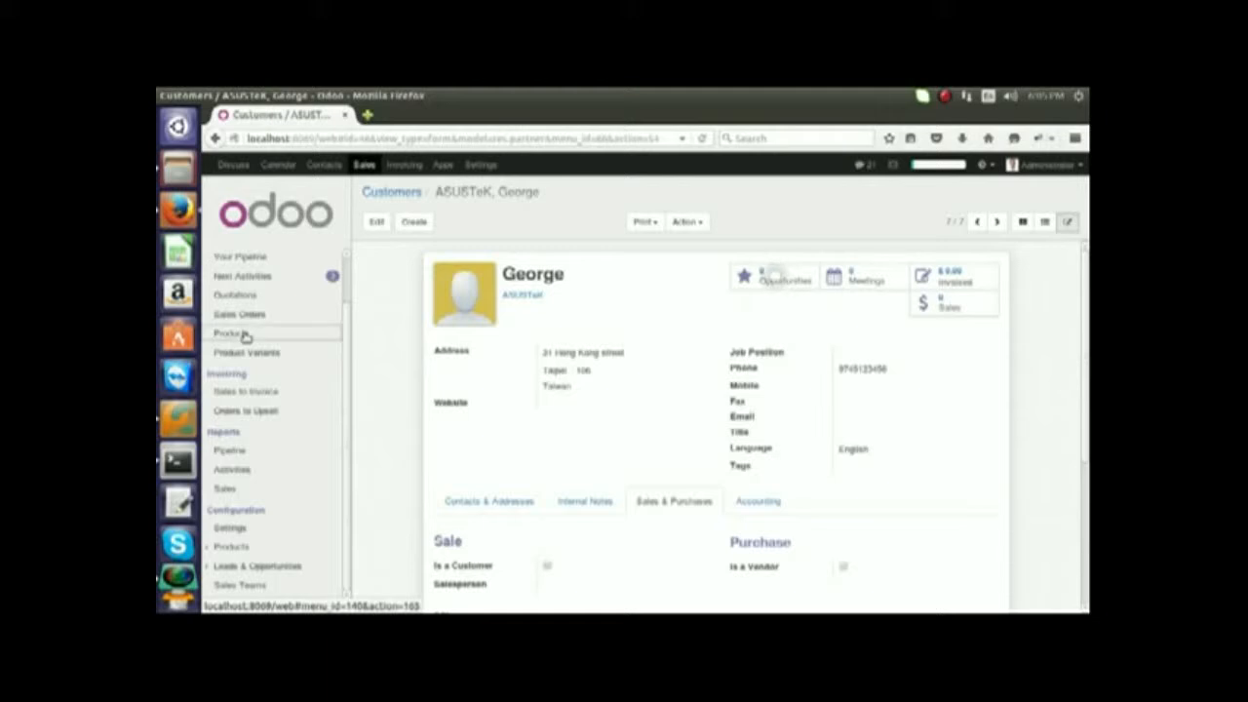
pyautogui.click(244, 337)
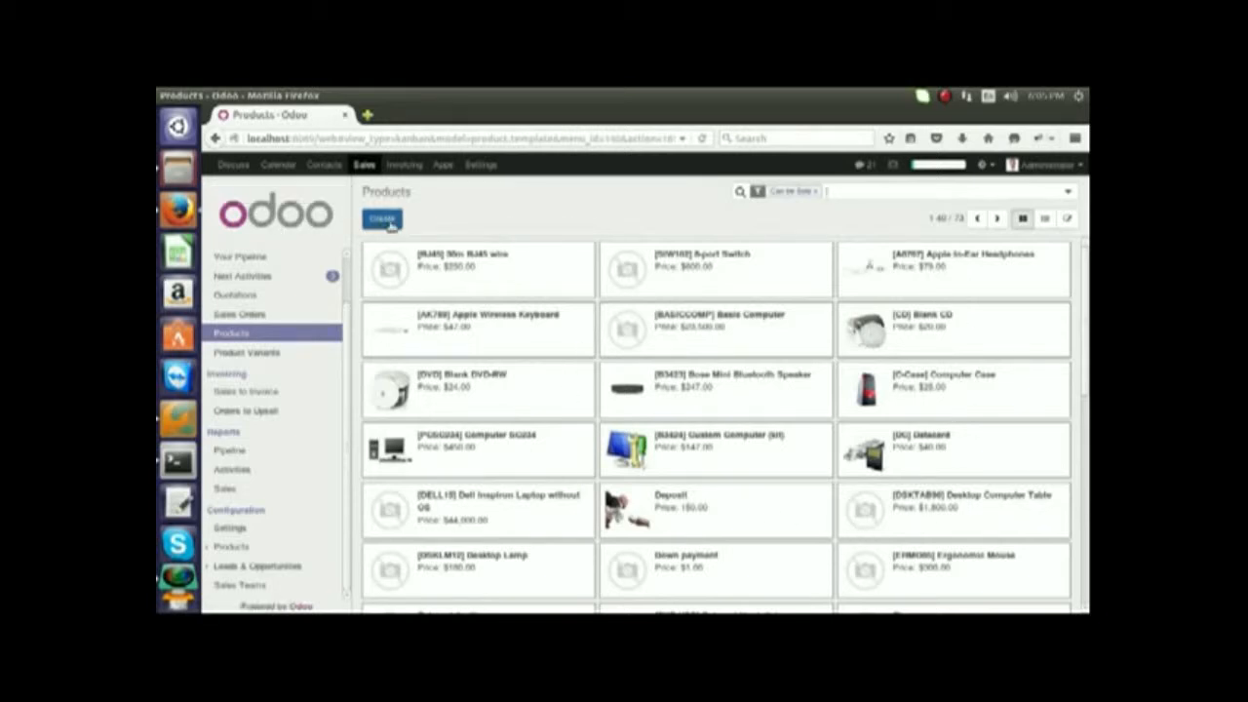
pyautogui.click(384, 221)
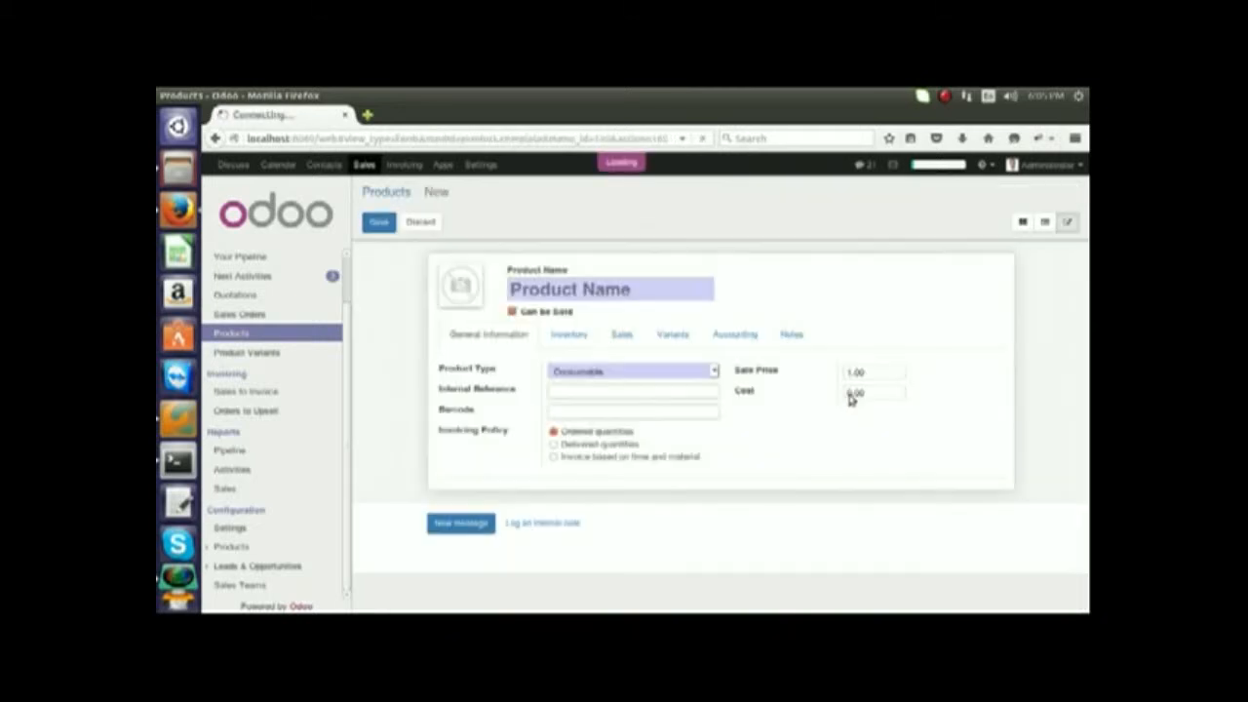
pyautogui.click(546, 285)
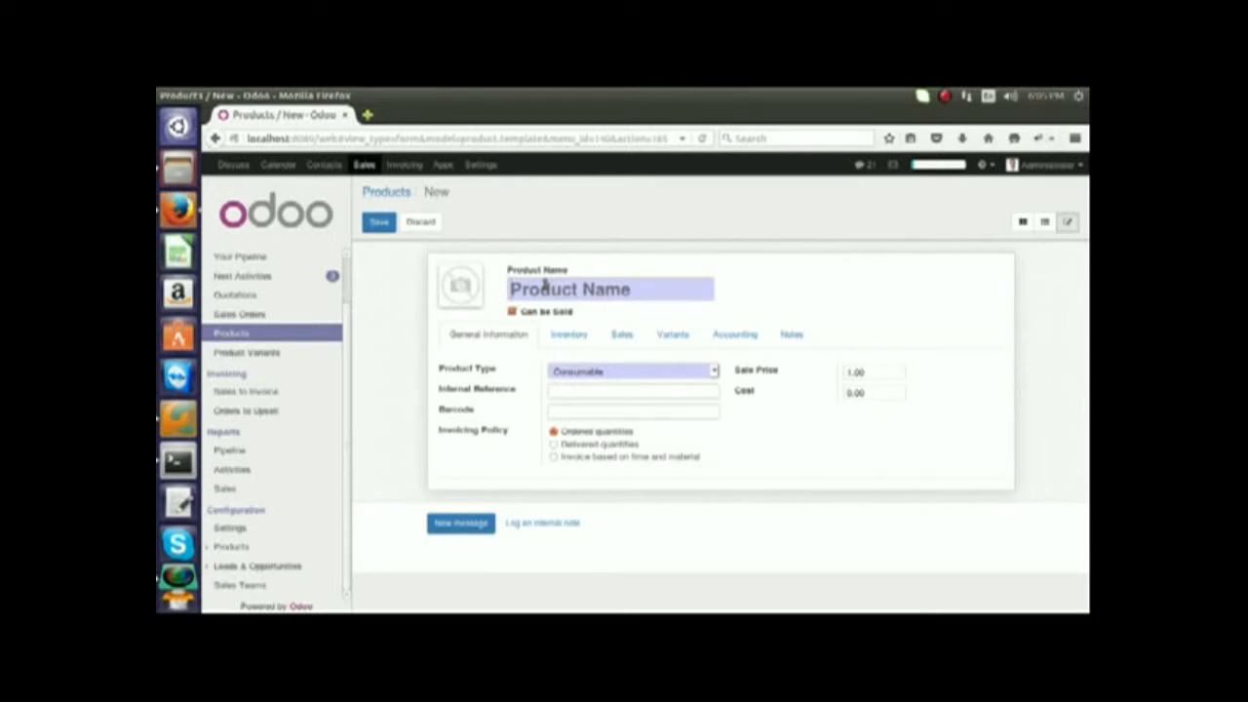
pyautogui.write('Lee Cooper Jeans')
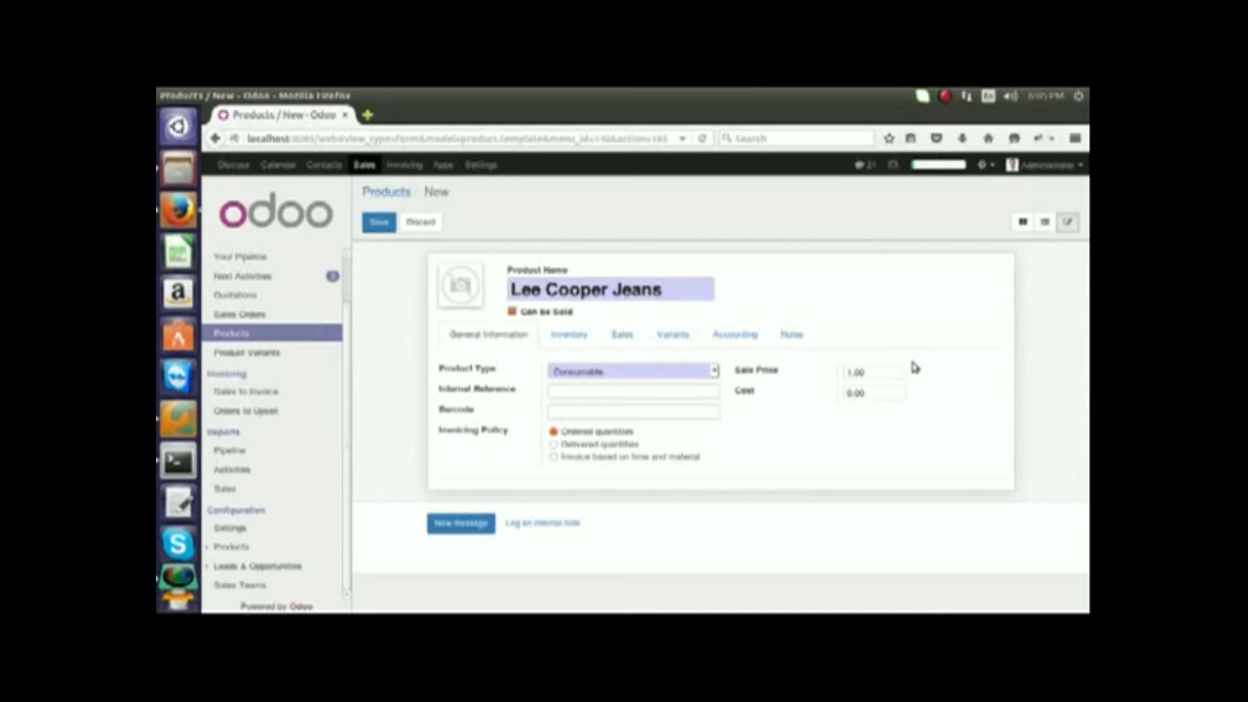
# Set the product's sale price to 2000 and its cost to 1800.
pyautogui.click(868, 371)
pyautogui.write('2000')
pyautogui.click(874, 393)
pyautogui.write('1800')
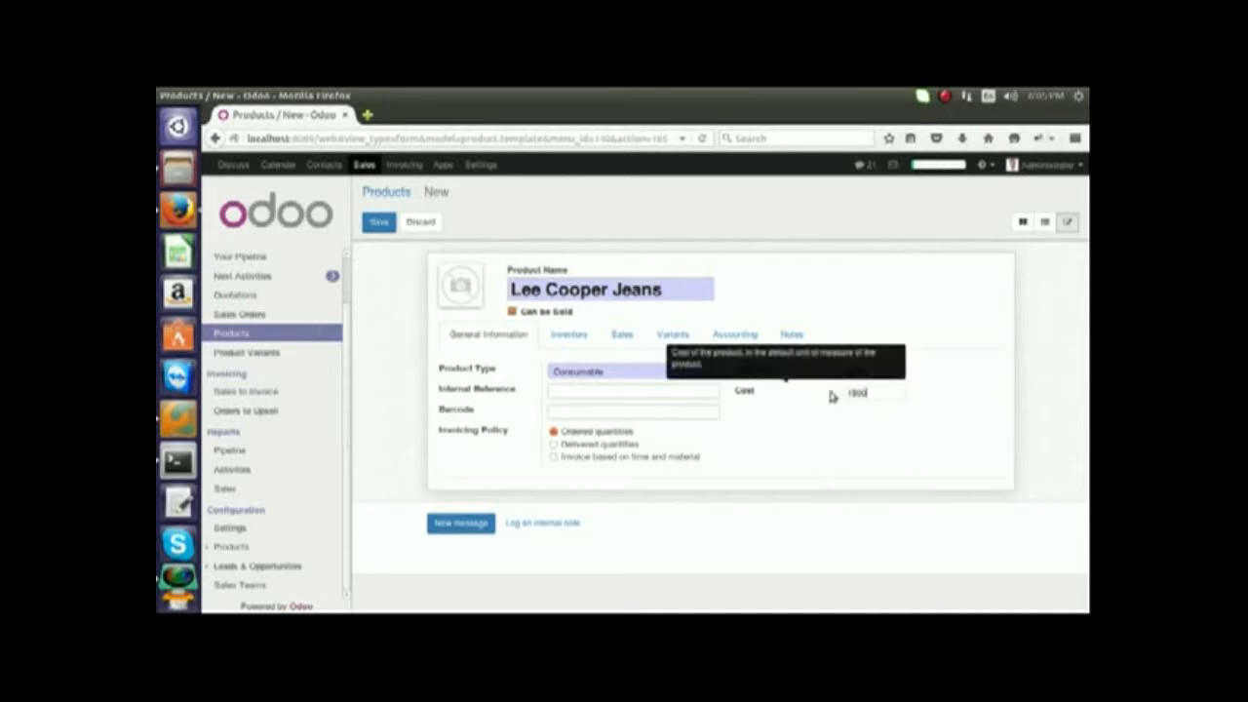
# Check the product's inventory, variant and accounting tax settings, and save the product.
pyautogui.click(582, 336)
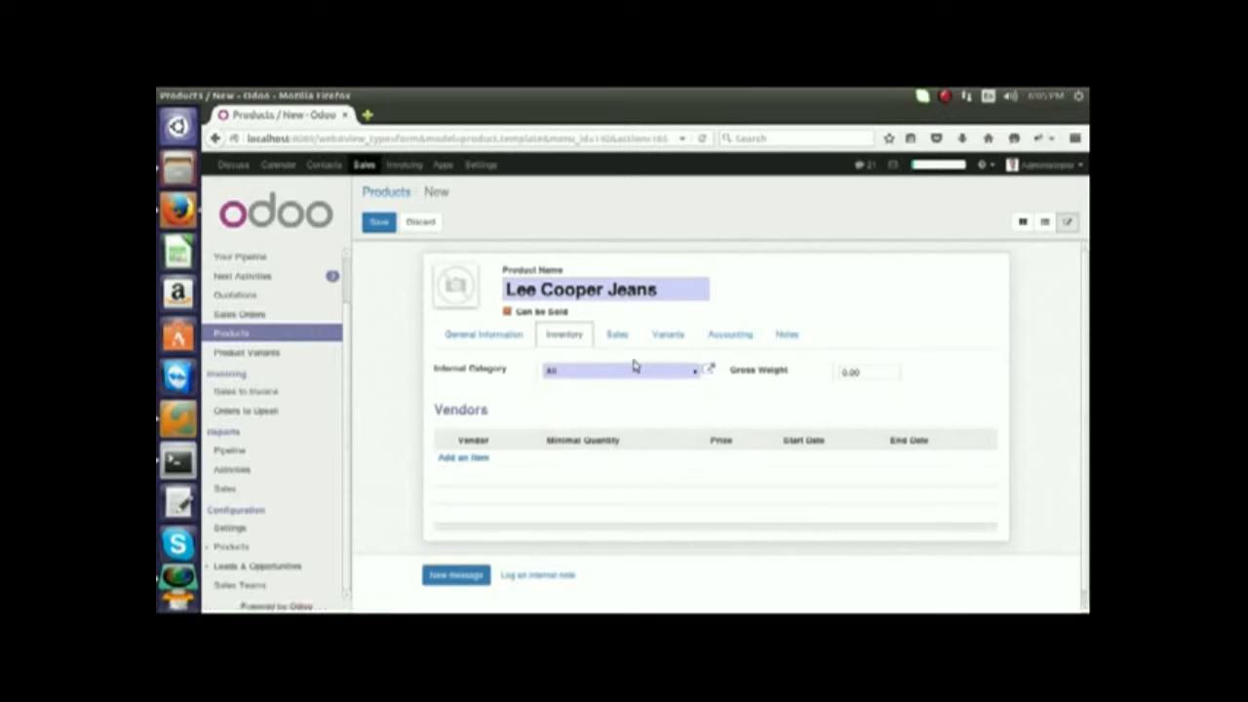
pyautogui.click(664, 335)
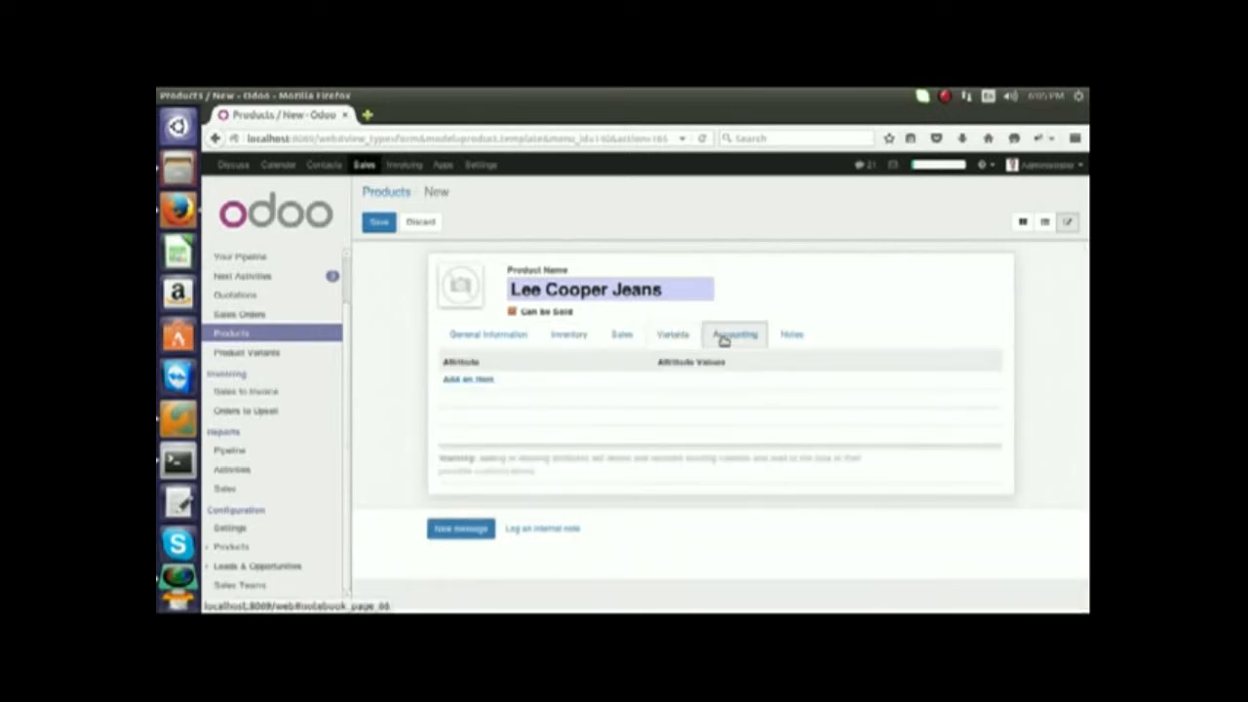
pyautogui.click(723, 336)
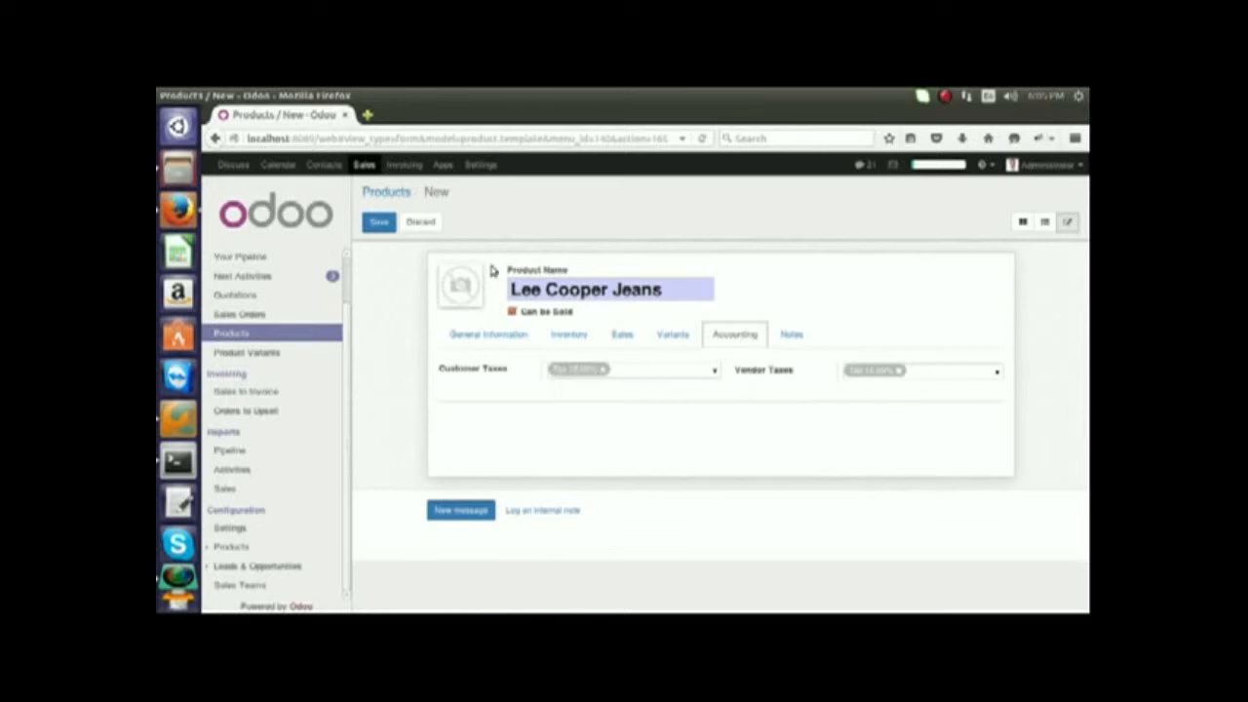
pyautogui.click(378, 224)
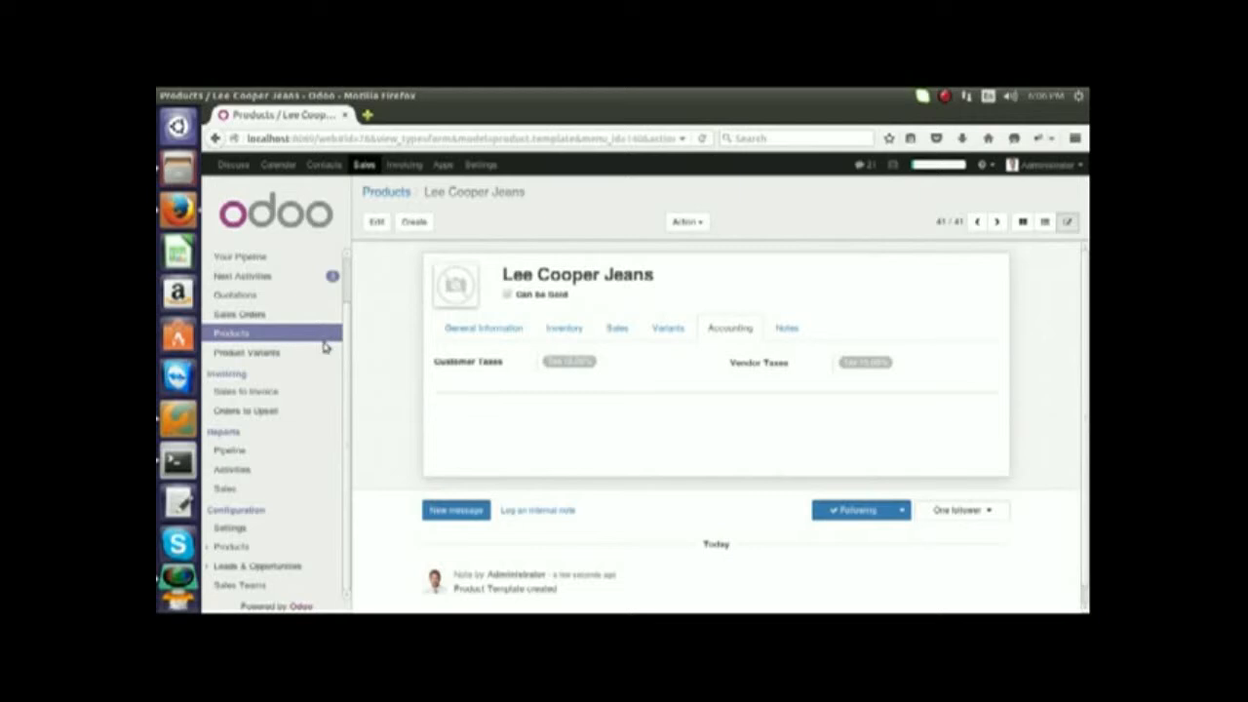
# Look over the list of quotations and browse the list of product variants.
pyautogui.click(239, 296)
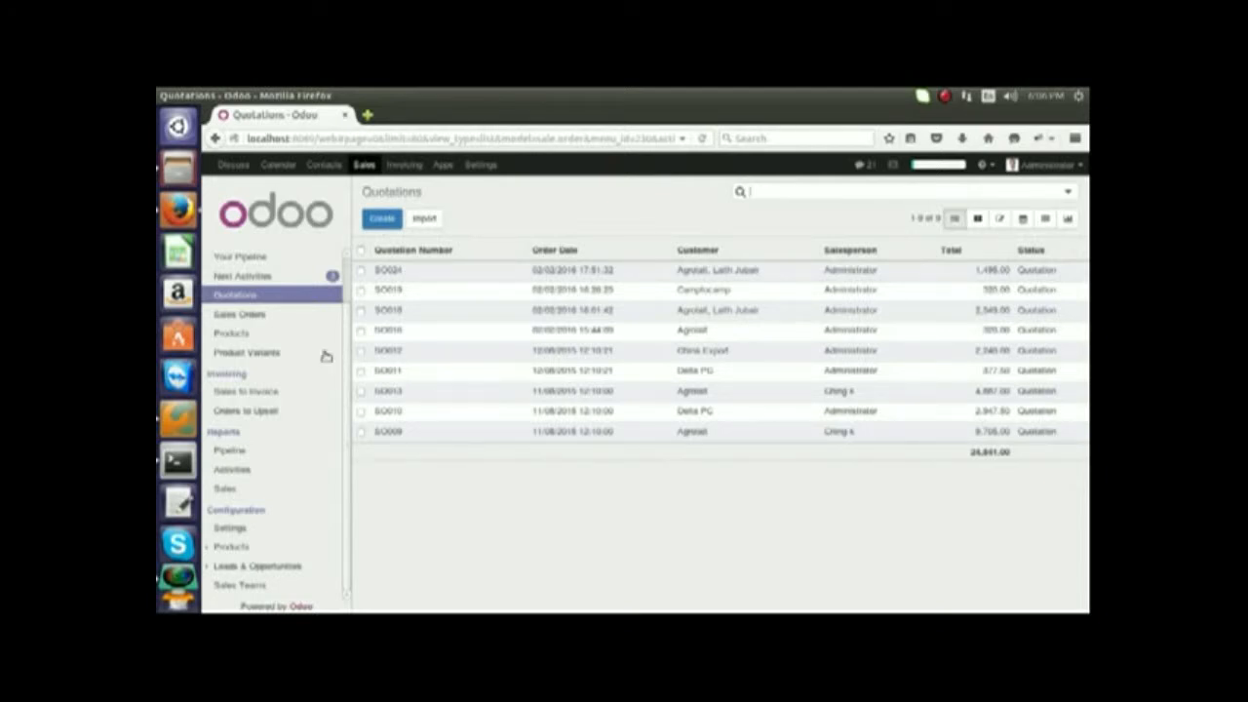
pyautogui.click(271, 355)
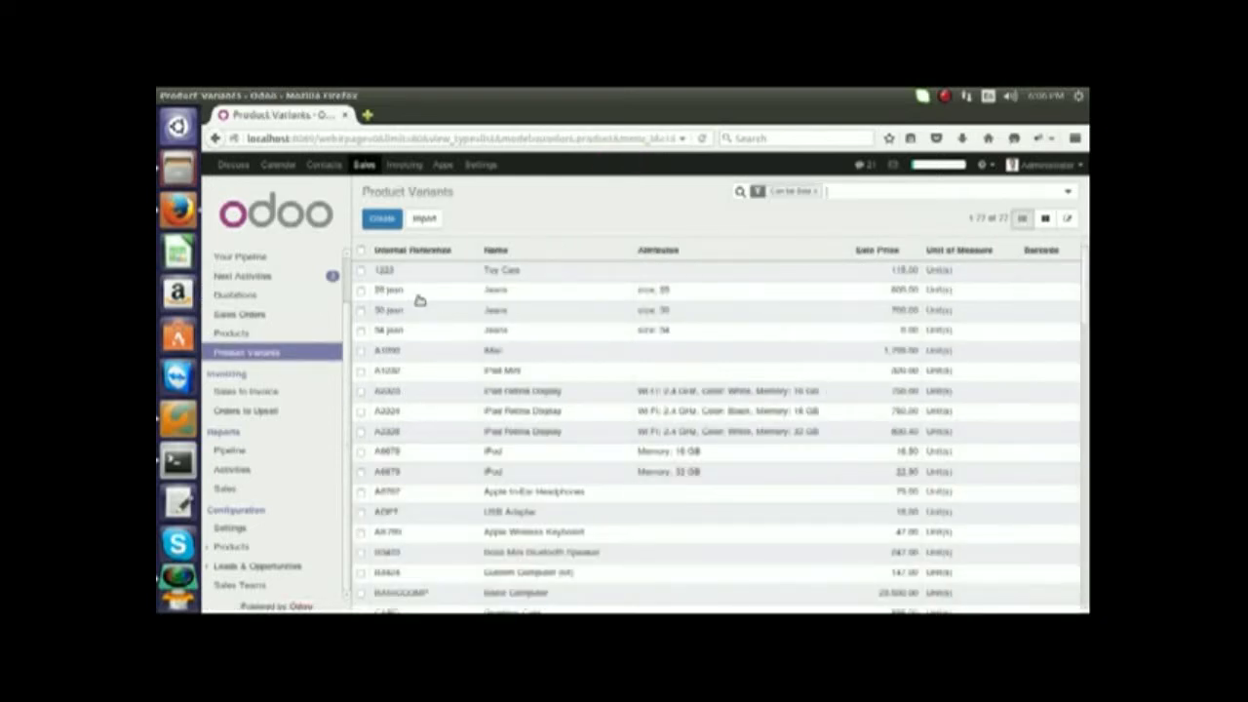
pyautogui.scroll(-5, 438, 312)
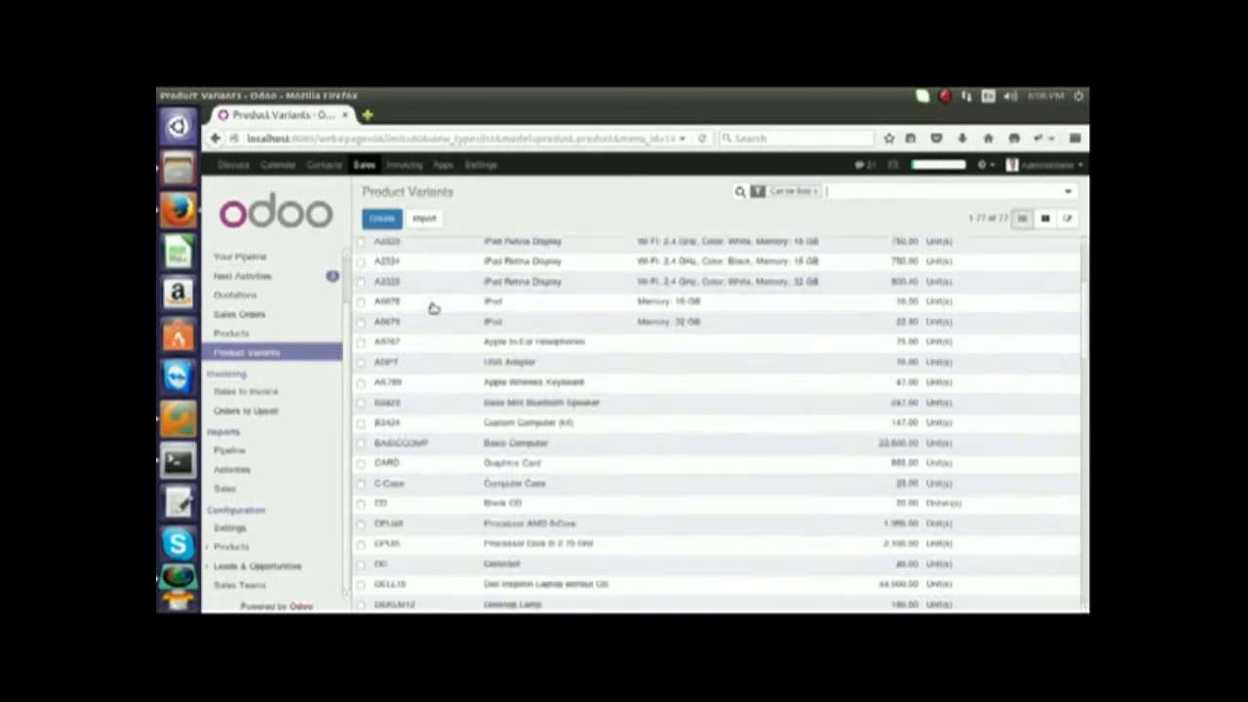
pyautogui.scroll(1, 304, 500)
pyautogui.scroll(-1, 303, 500)
# Look over the configured product attributes and the list of attribute values.
pyautogui.click(209, 546)
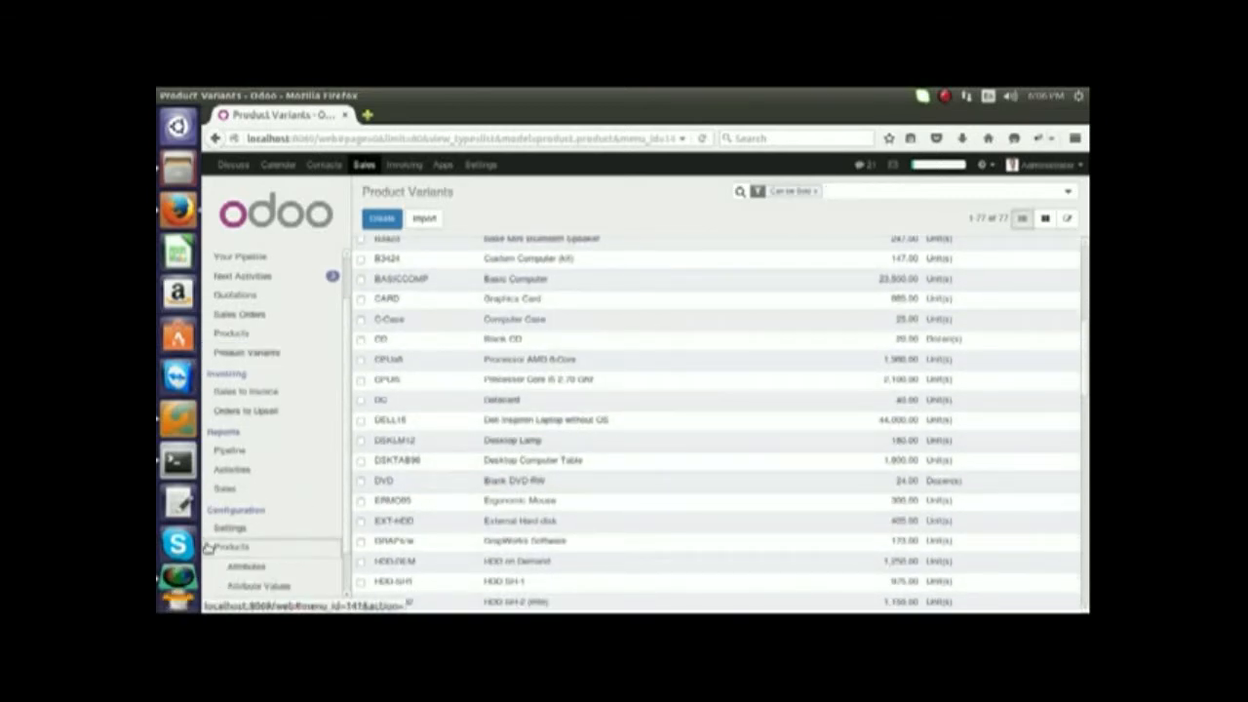
pyautogui.scroll(-1, 234, 546)
pyautogui.click(244, 524)
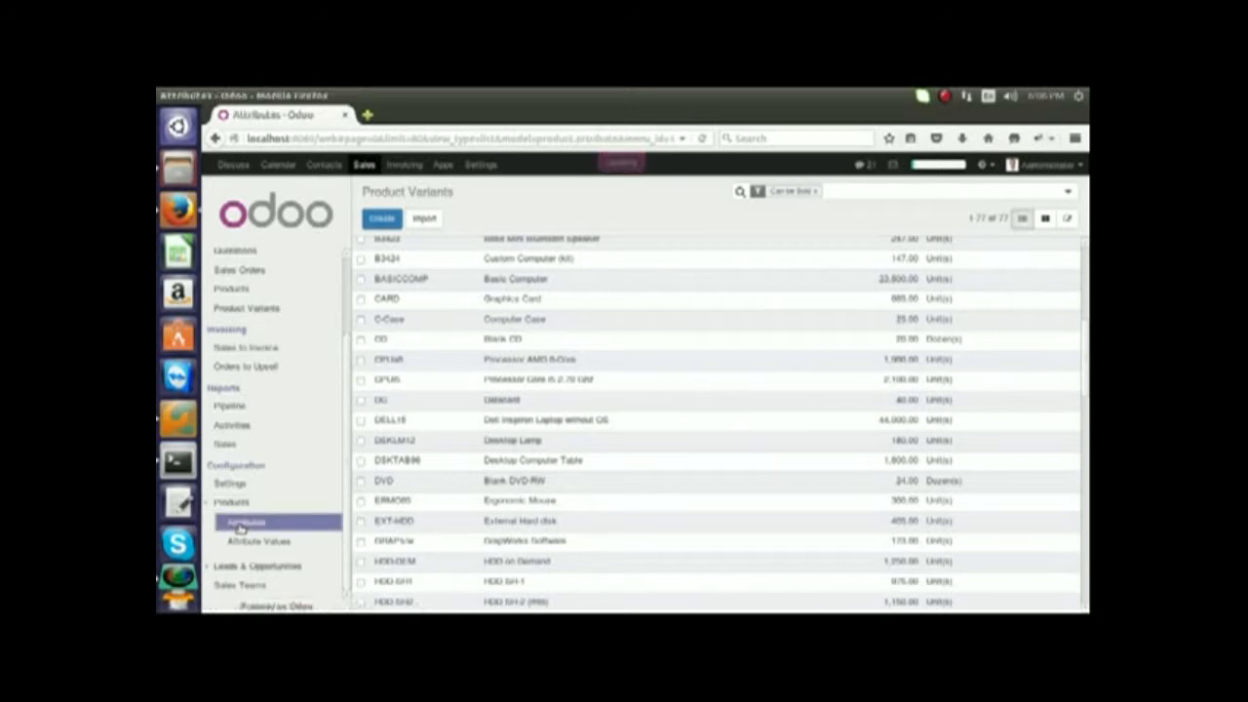
pyautogui.click(395, 331)
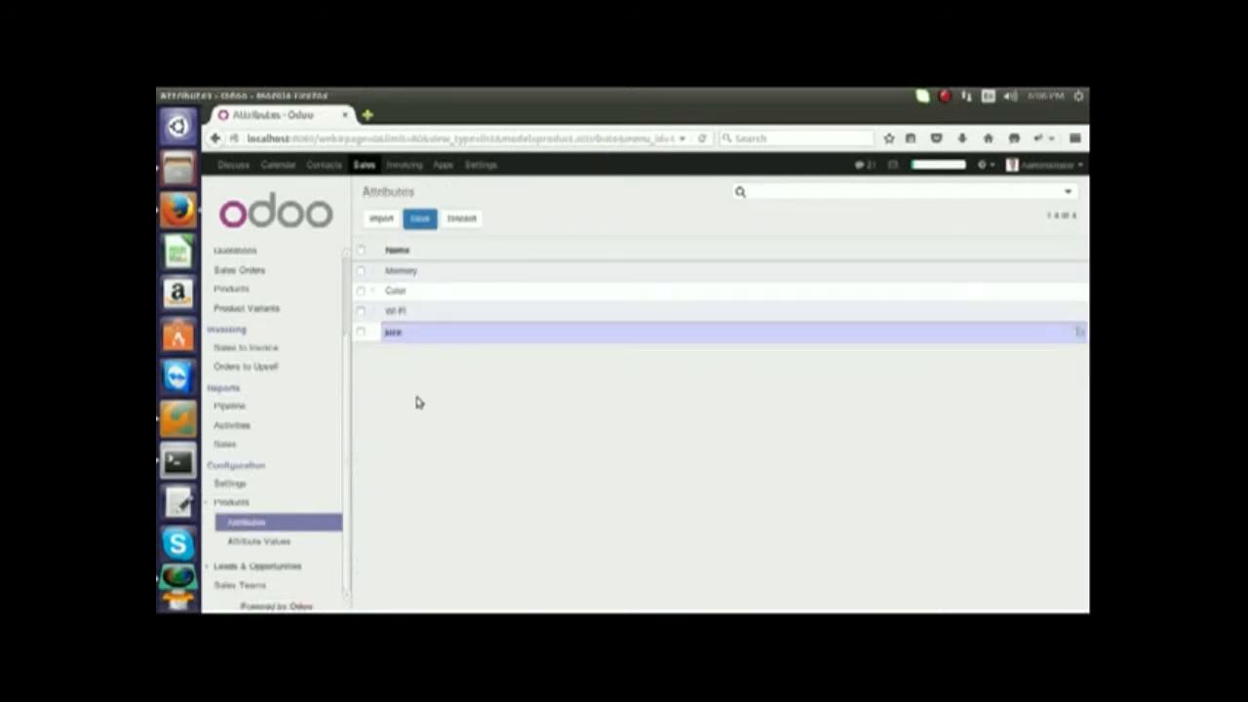
pyautogui.click(419, 220)
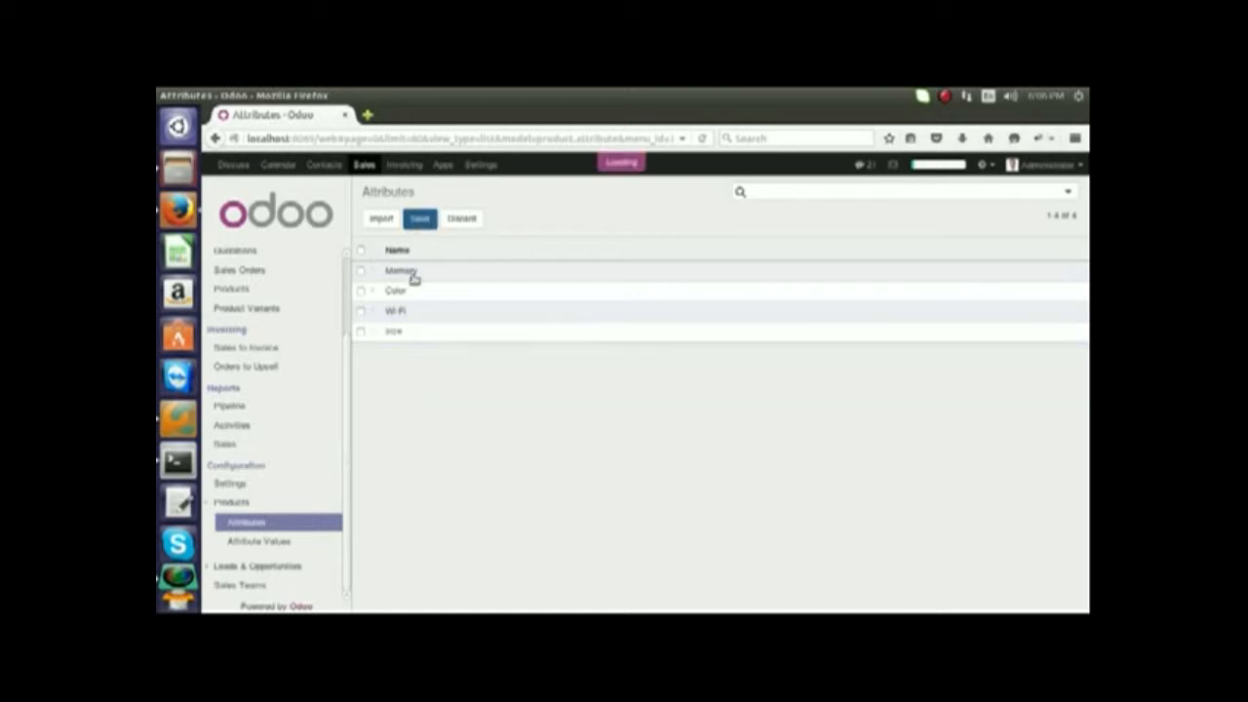
pyautogui.click(274, 541)
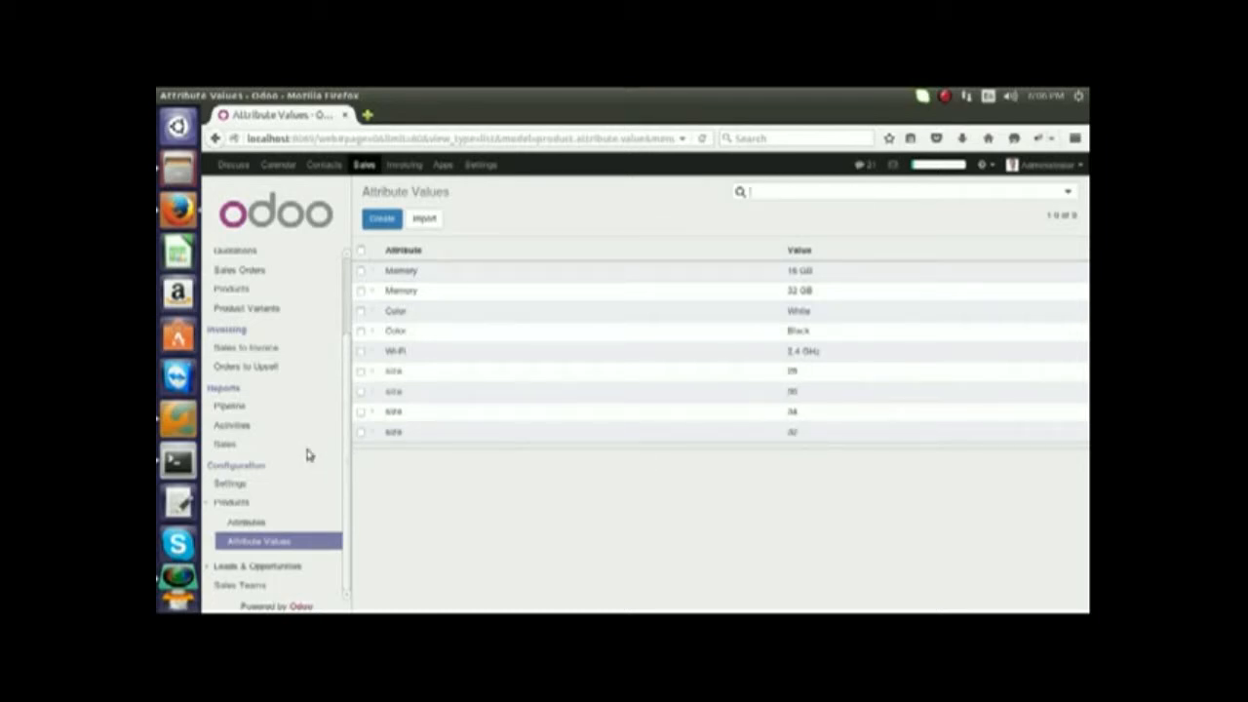
# Search the products for "lee", open Lee Cooper Jeans for editing, and save it without making changes.
pyautogui.scroll(2, 312, 453)
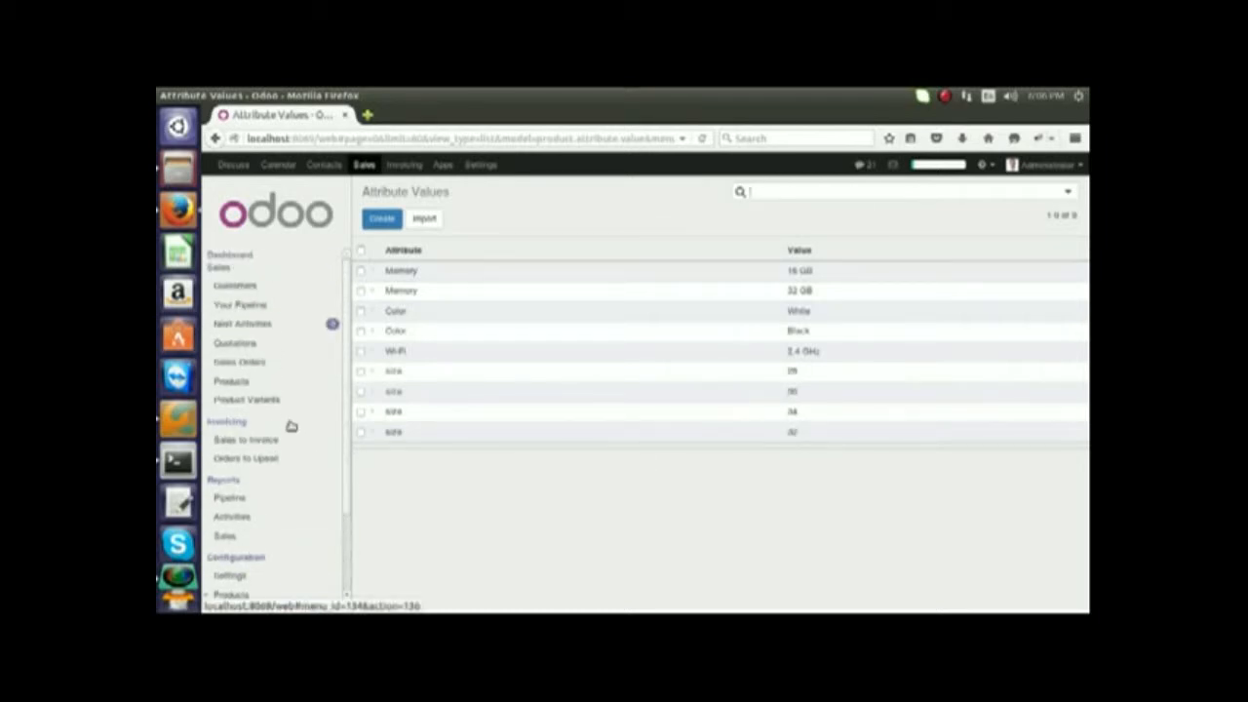
pyautogui.click(240, 385)
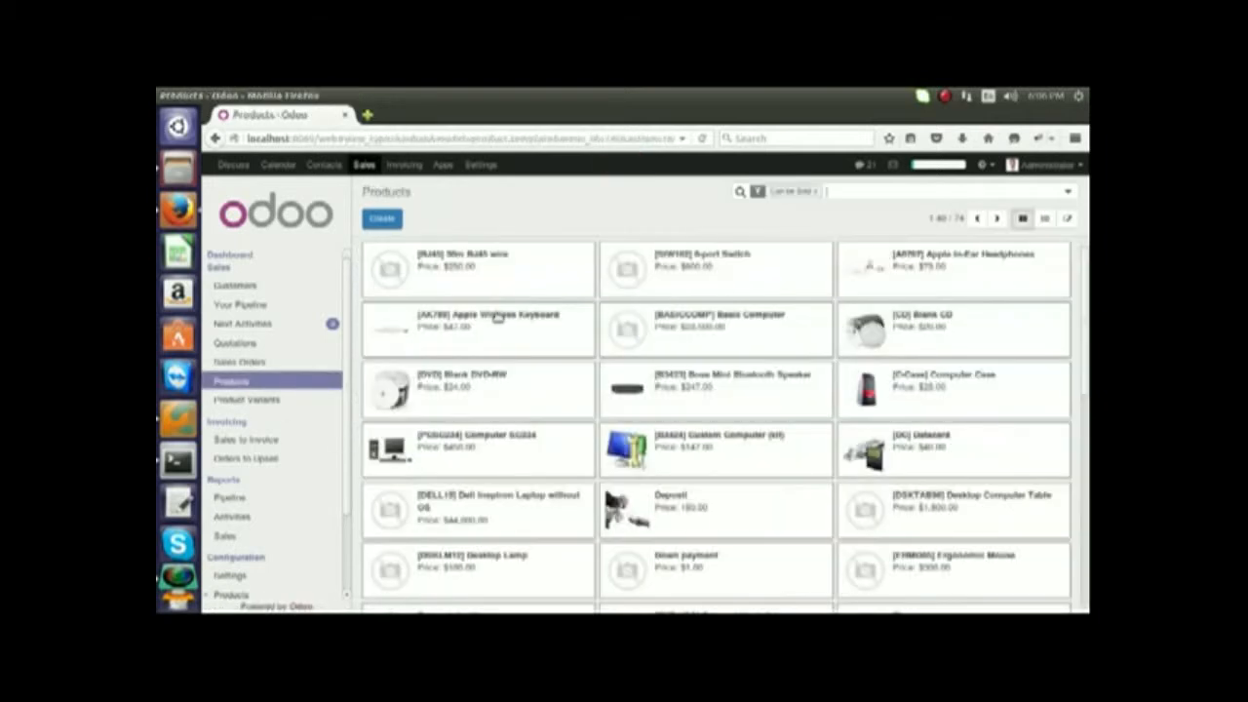
pyautogui.click(816, 193)
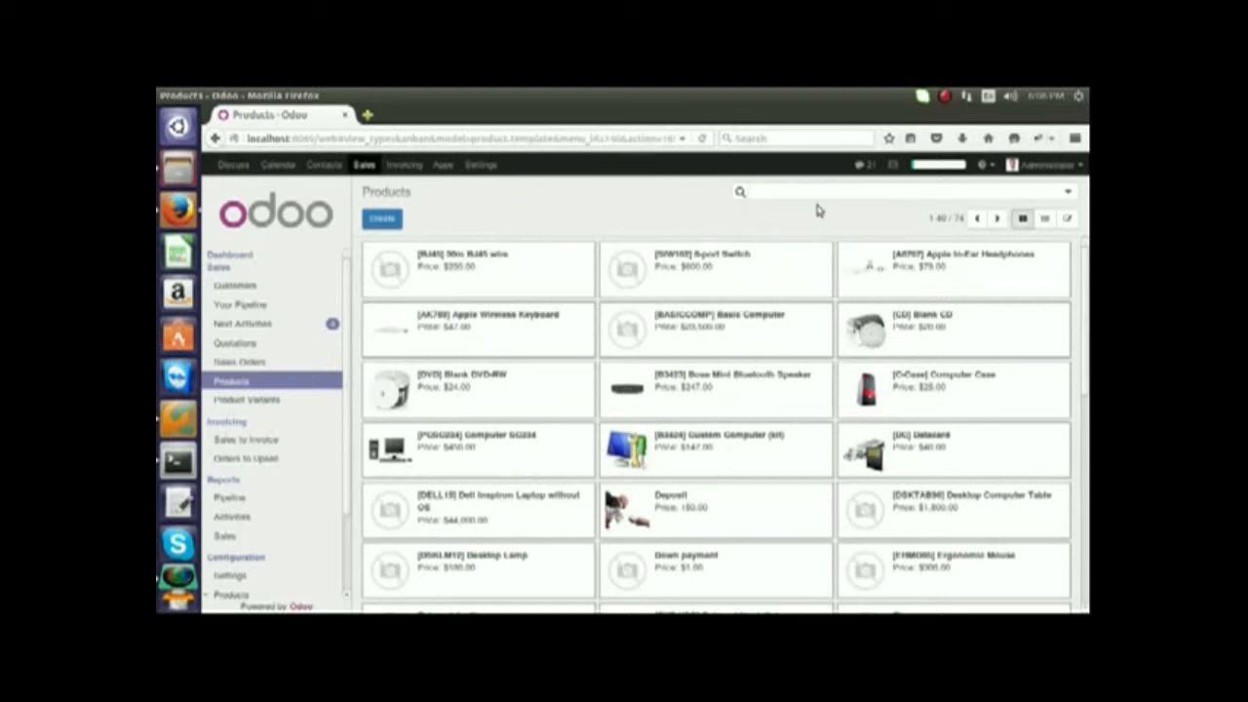
pyautogui.write('lee')
pyautogui.press('Return')
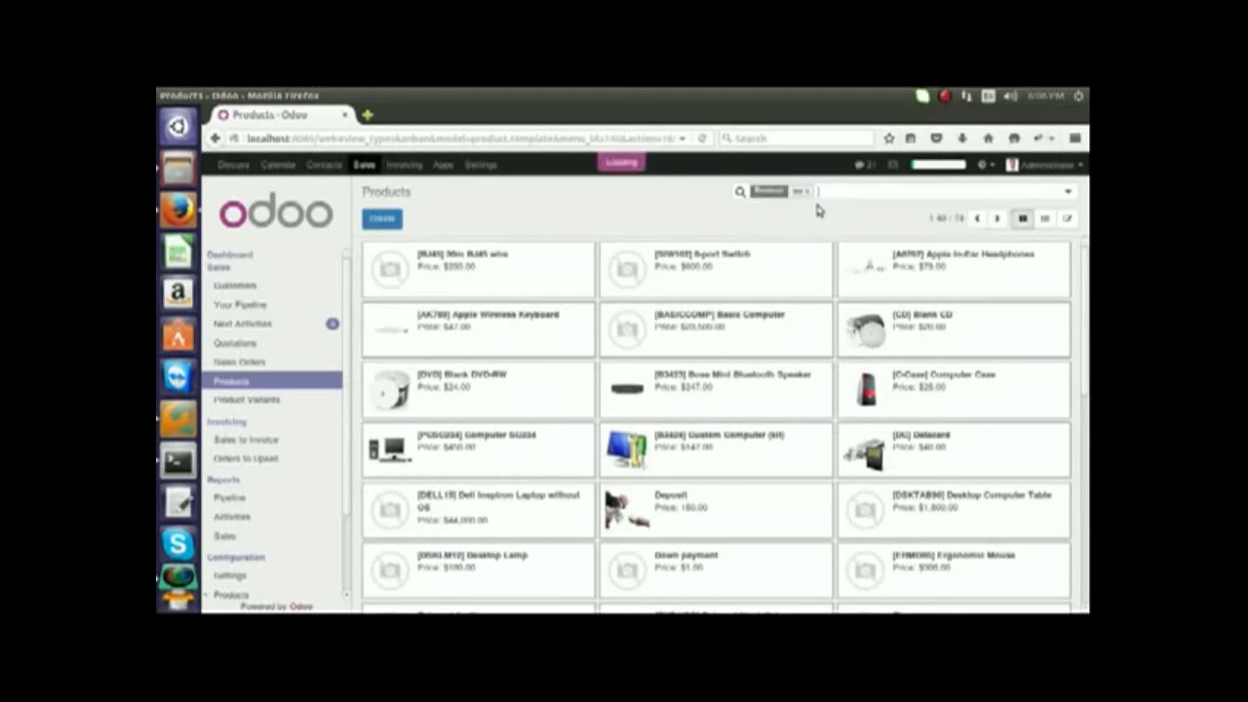
pyautogui.click(470, 257)
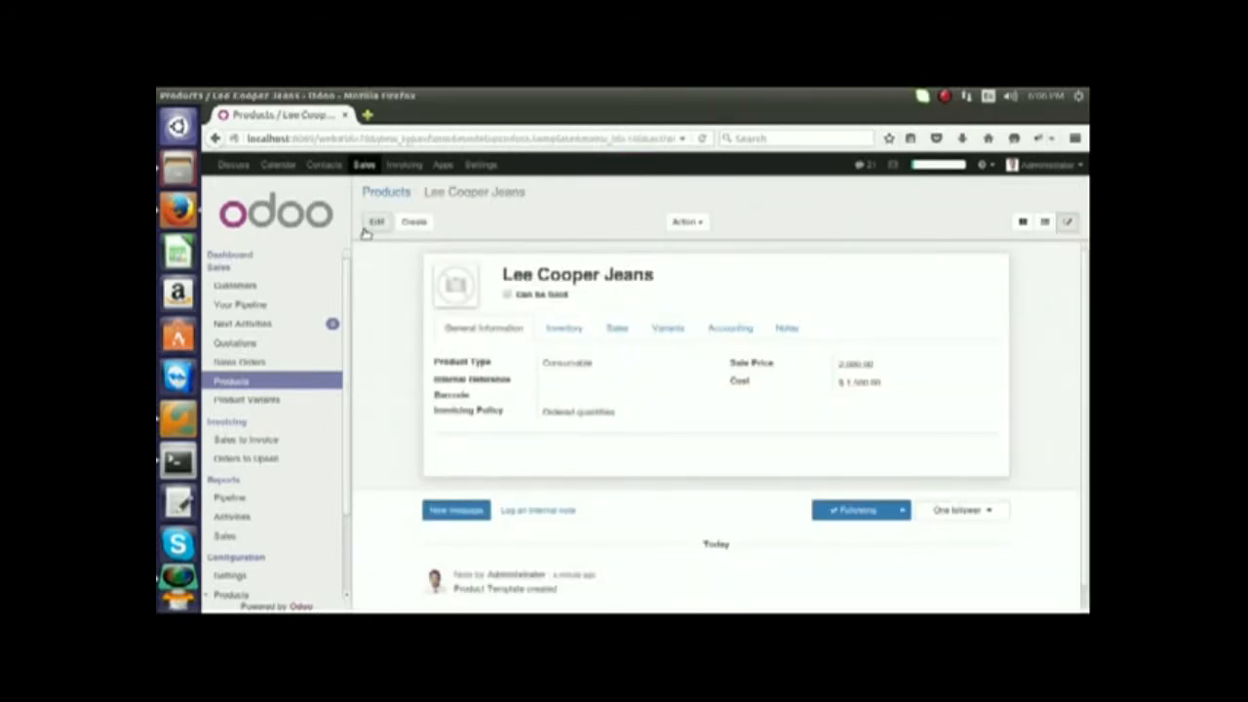
pyautogui.click(376, 222)
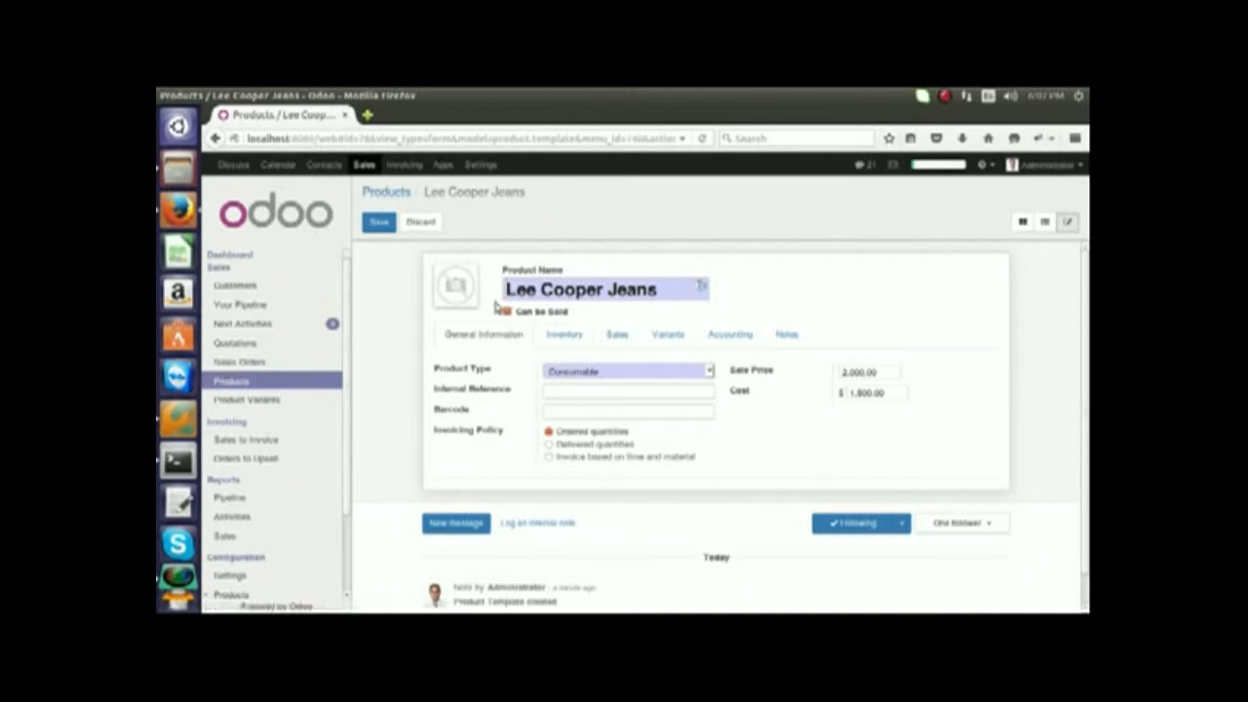
pyautogui.click(382, 223)
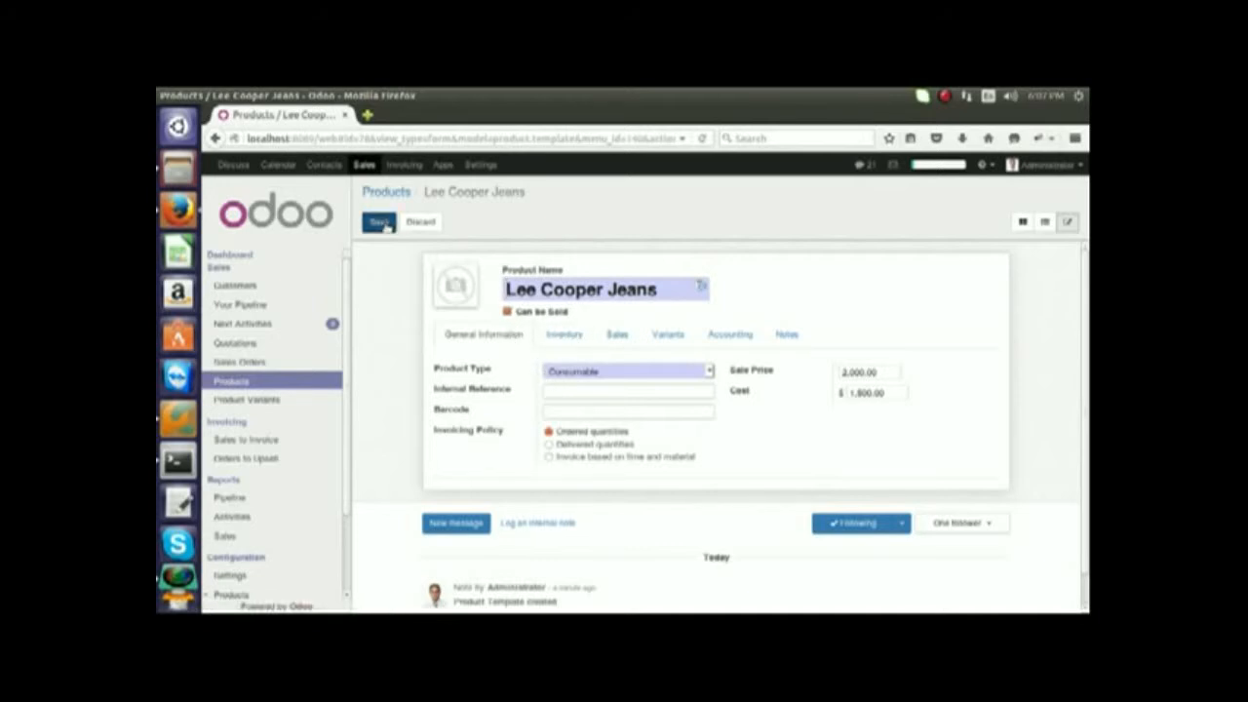
# Search the product variants for "lee" and open the Lee Cooper Jeans variant to view its details.
pyautogui.click(275, 404)
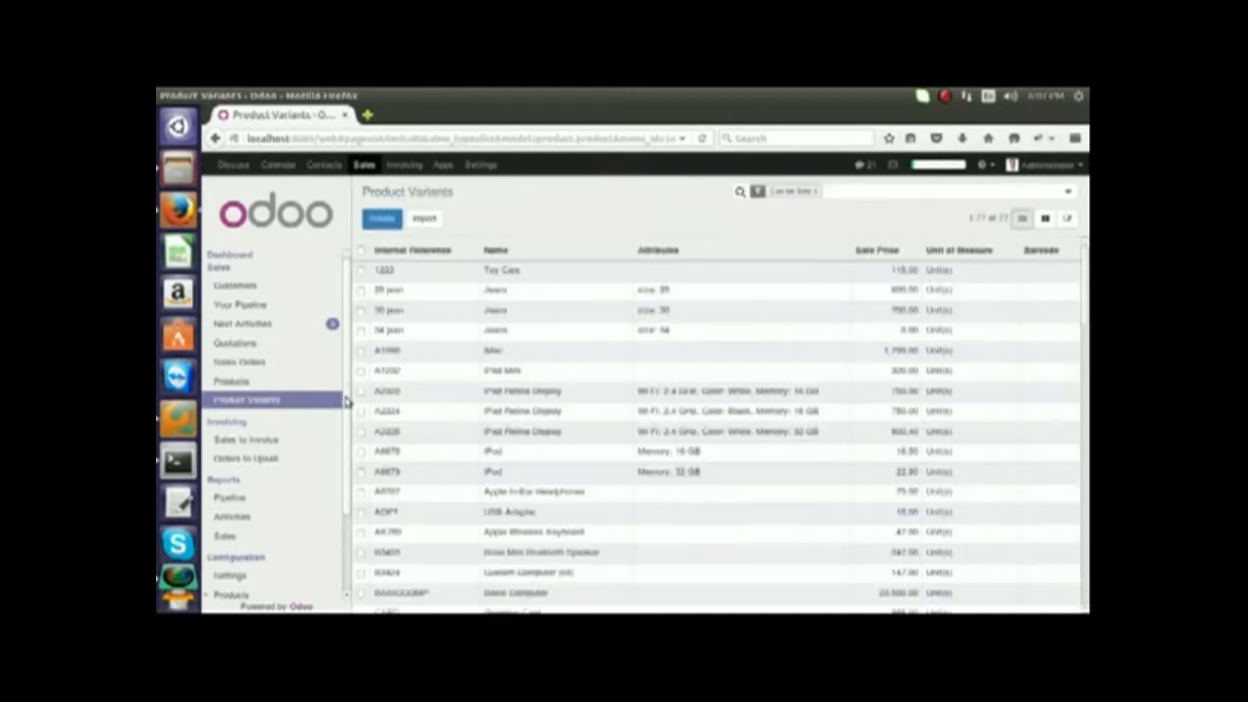
pyautogui.click(817, 192)
pyautogui.write('lee')
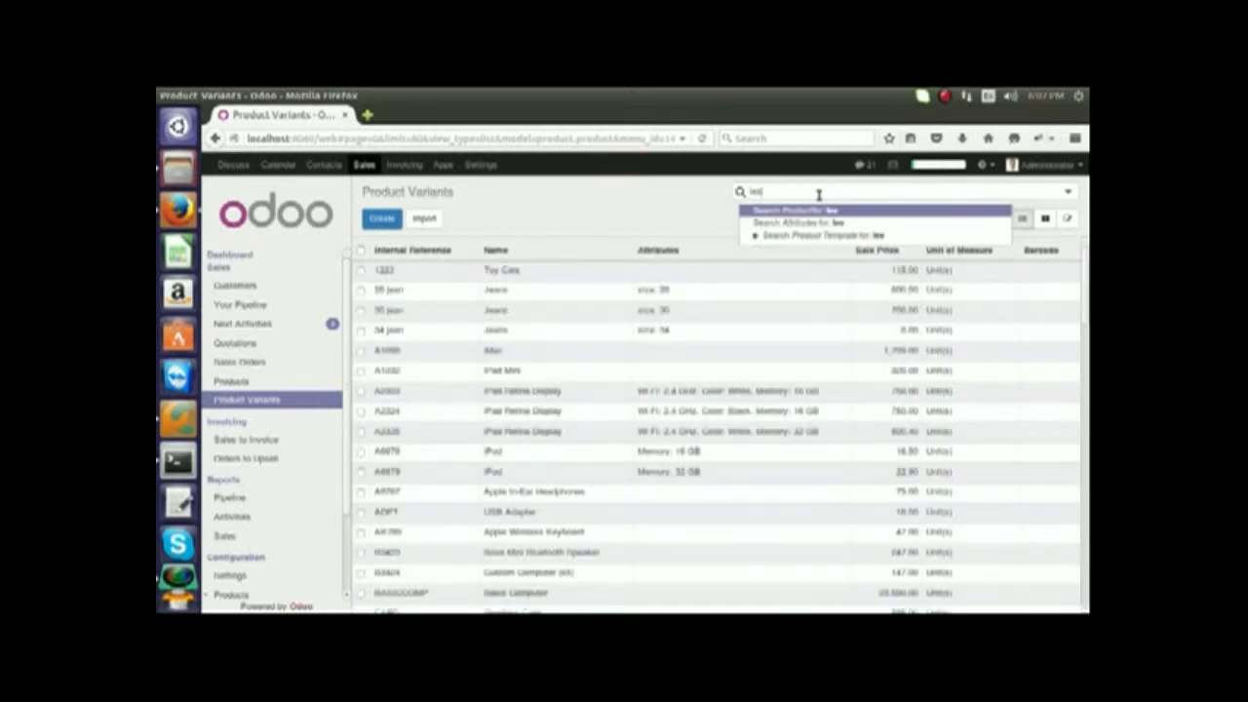
pyautogui.press('Return')
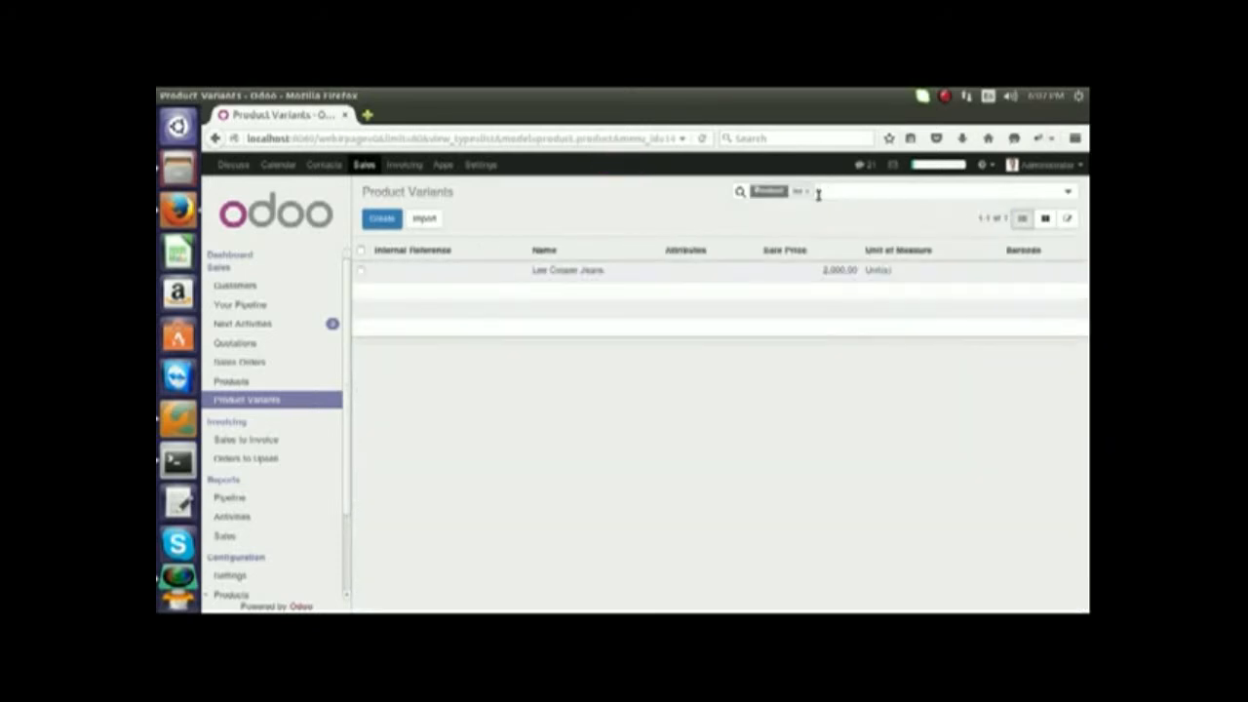
pyautogui.click(583, 271)
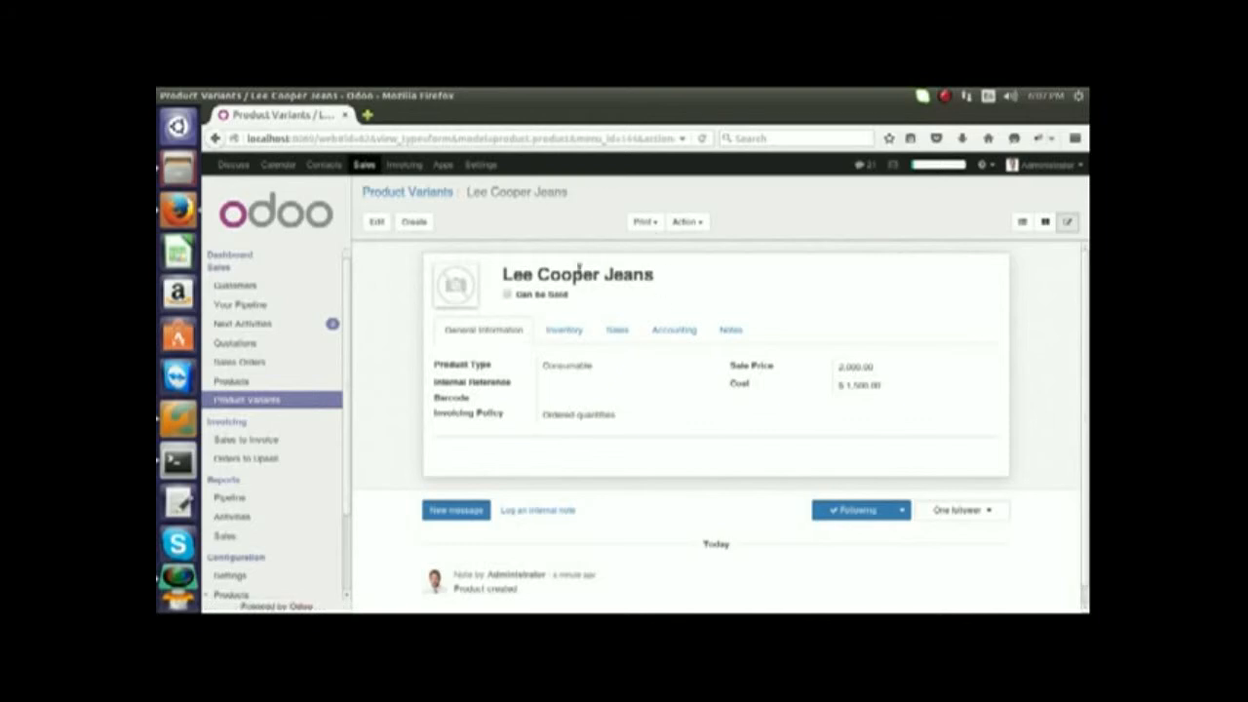
pyautogui.click(559, 331)
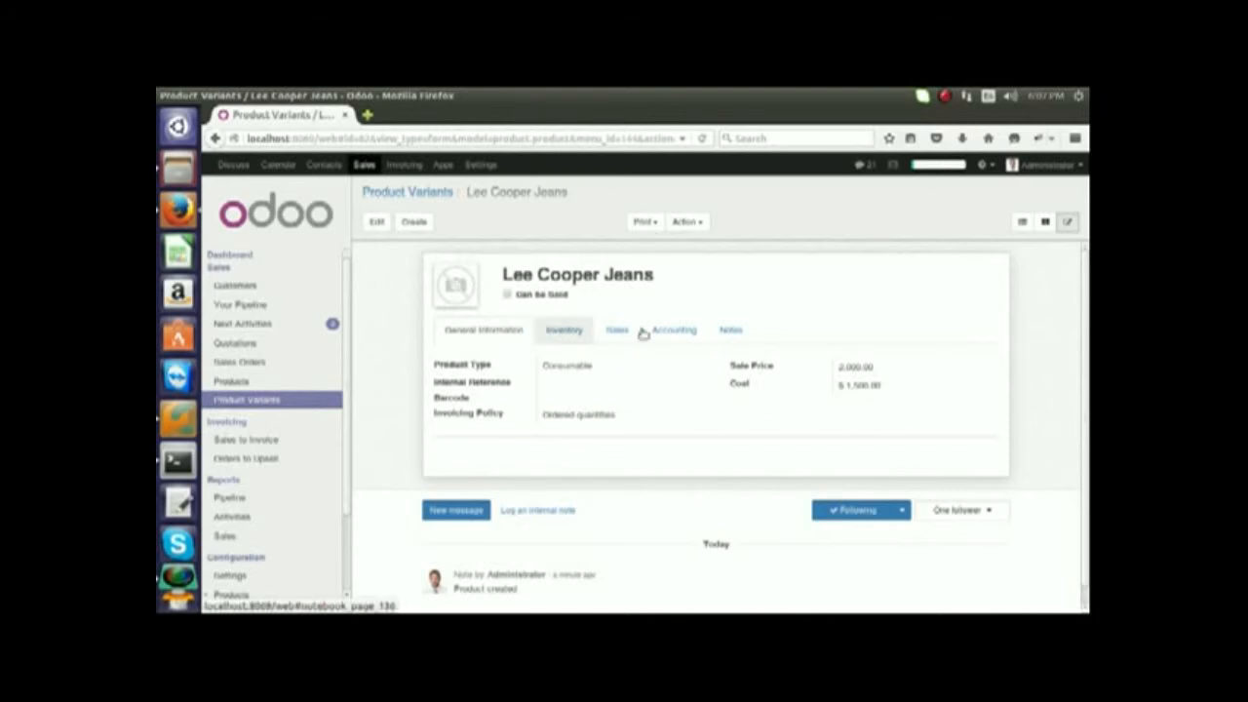
# Duplicate the Lee Cooper Jeans variant and assign the attribute value size: 28 to the copy.
pyautogui.click(700, 222)
pyautogui.click(688, 265)
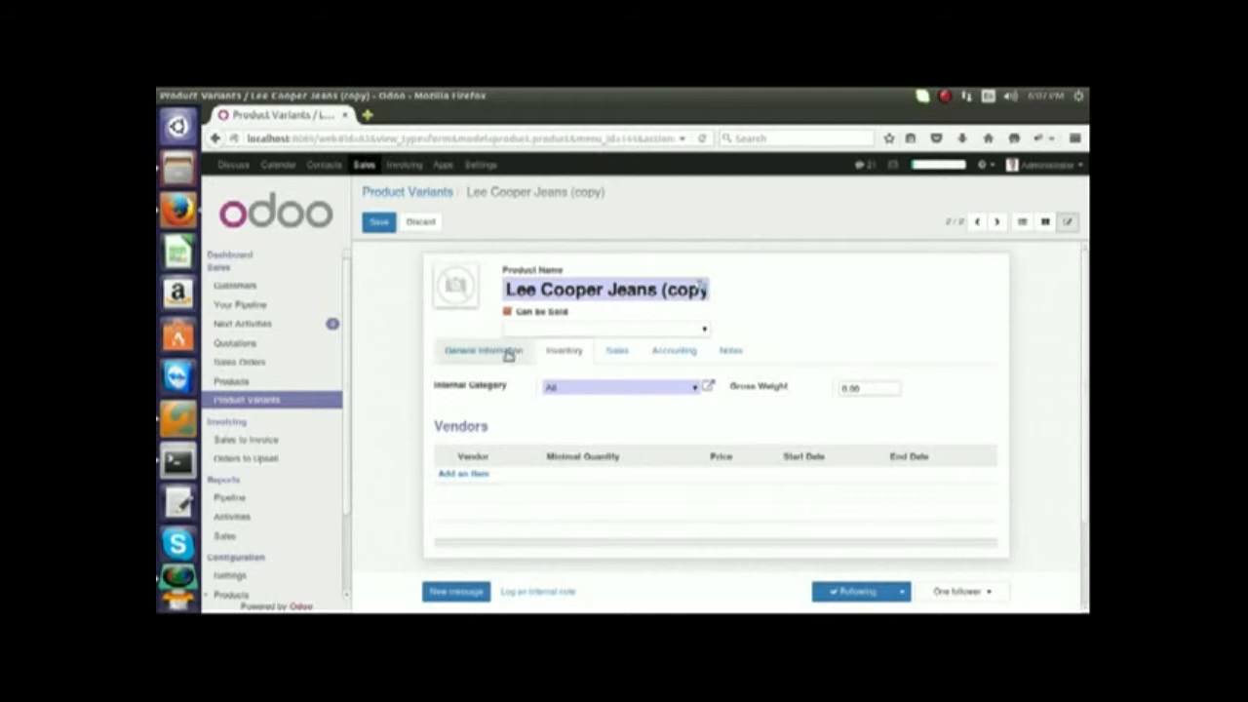
pyautogui.click(508, 355)
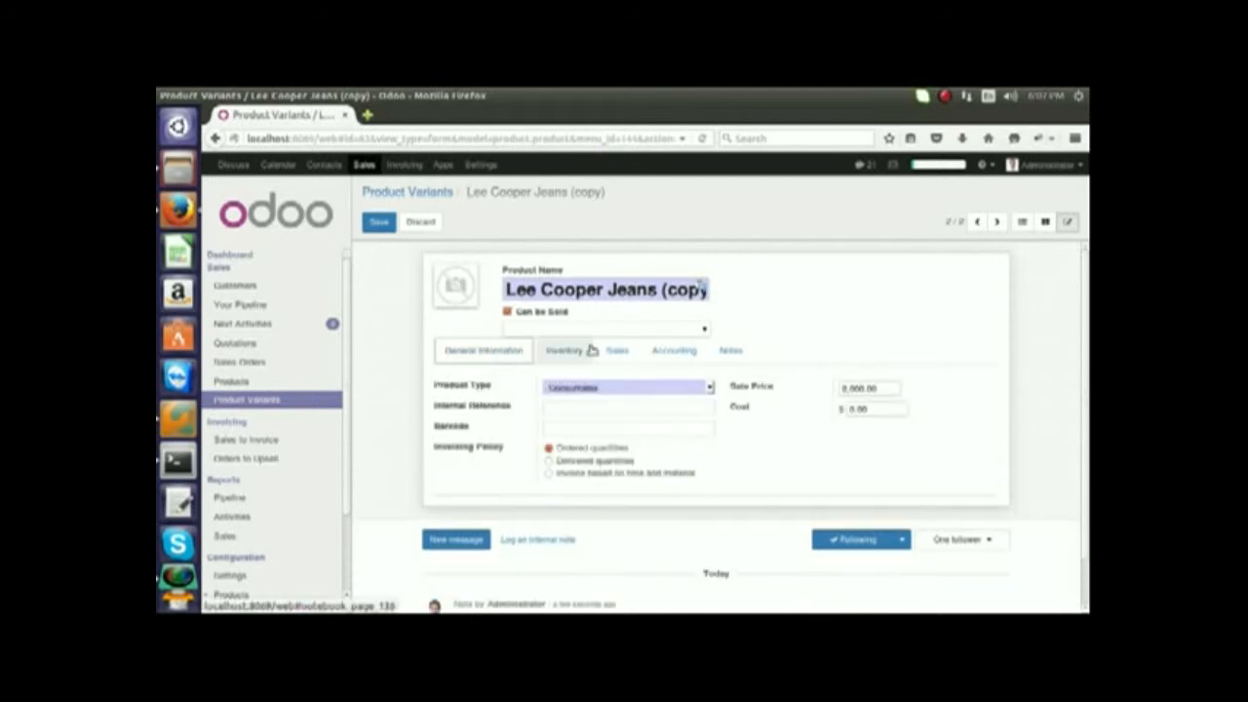
pyautogui.click(702, 328)
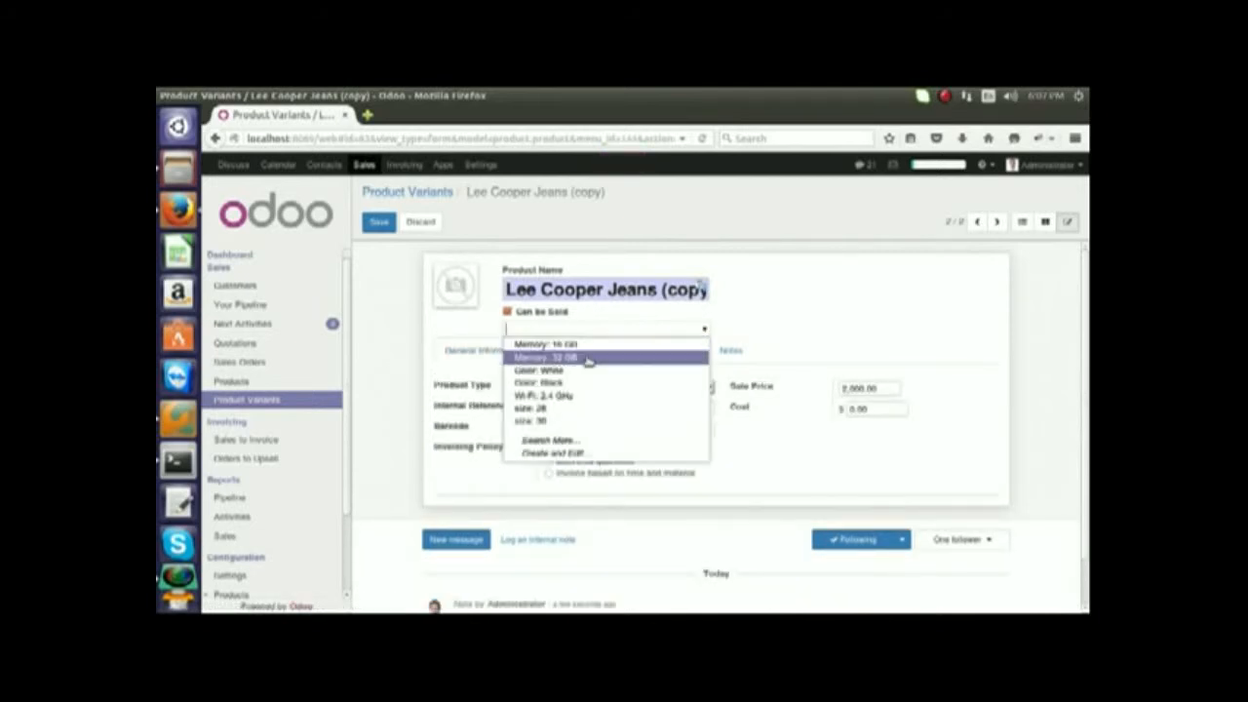
pyautogui.click(552, 410)
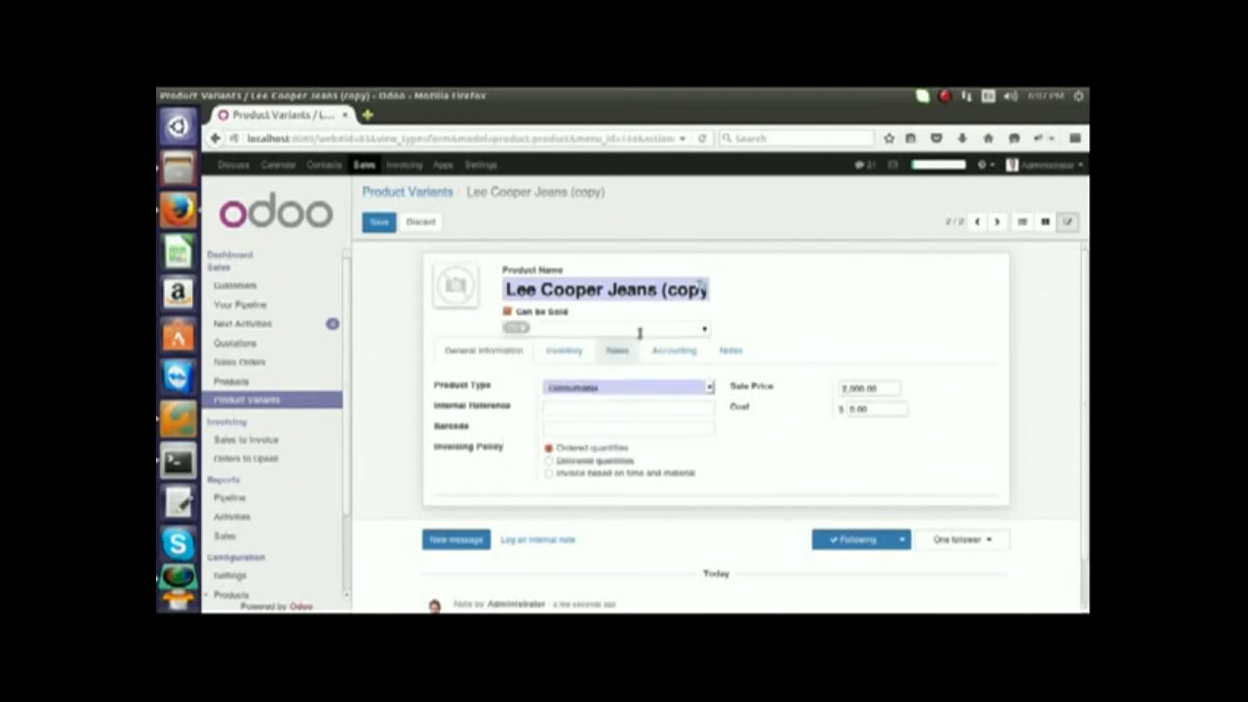
# Remove "(copy)" from the duplicated variant's name, set its internal reference to L28, and save it.
pyautogui.moveTo(666, 289); pyautogui.dragTo(702, 286)
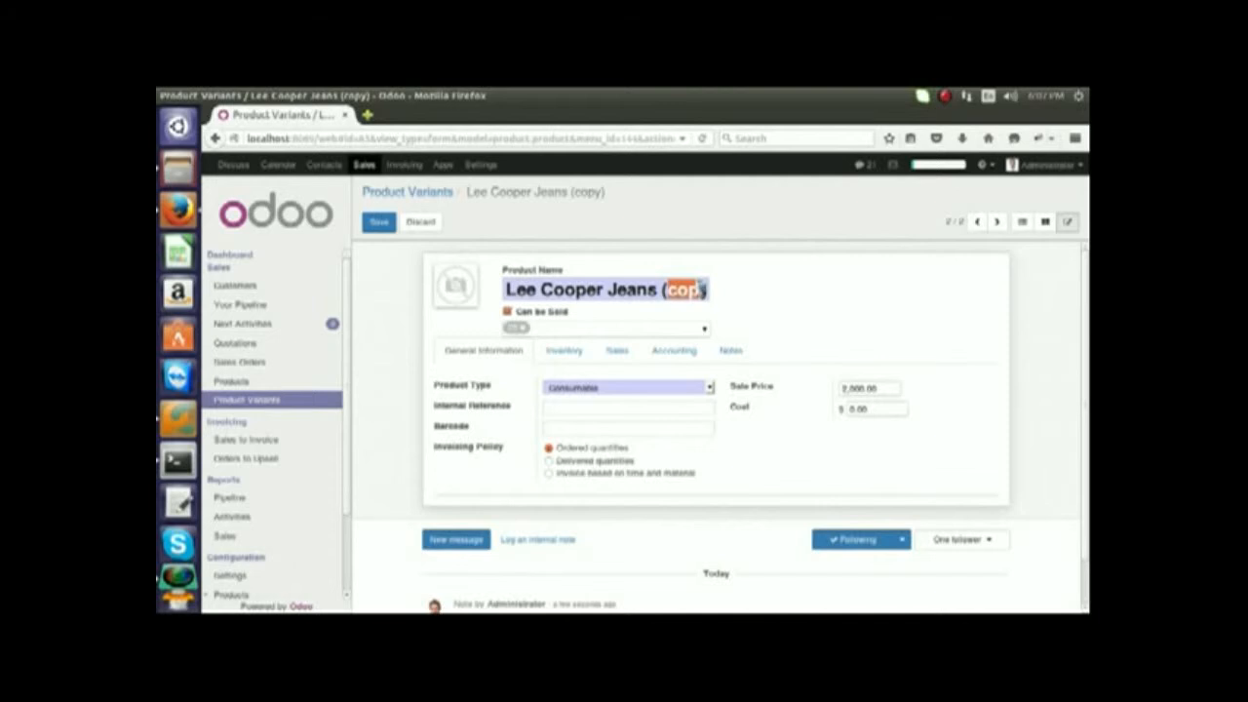
pyautogui.press('BackSpace')
pyautogui.press('BackSpace')
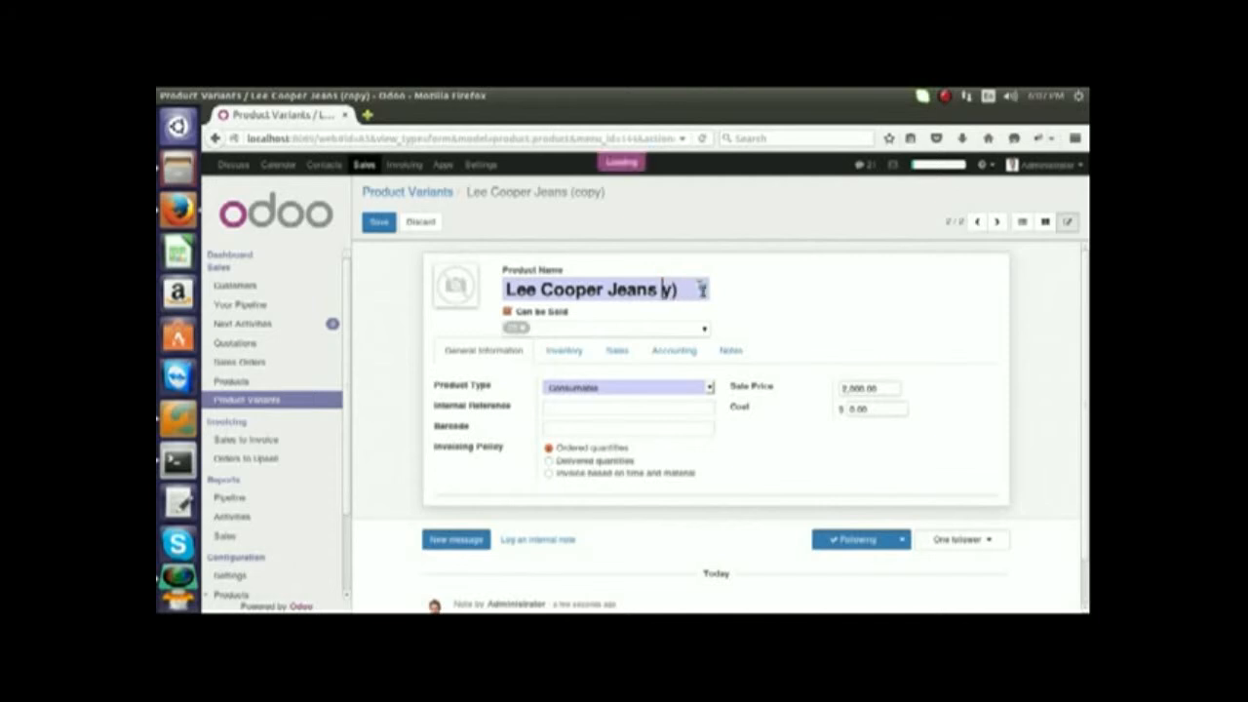
pyautogui.press('BackSpace')
pyautogui.press('BackSpace')
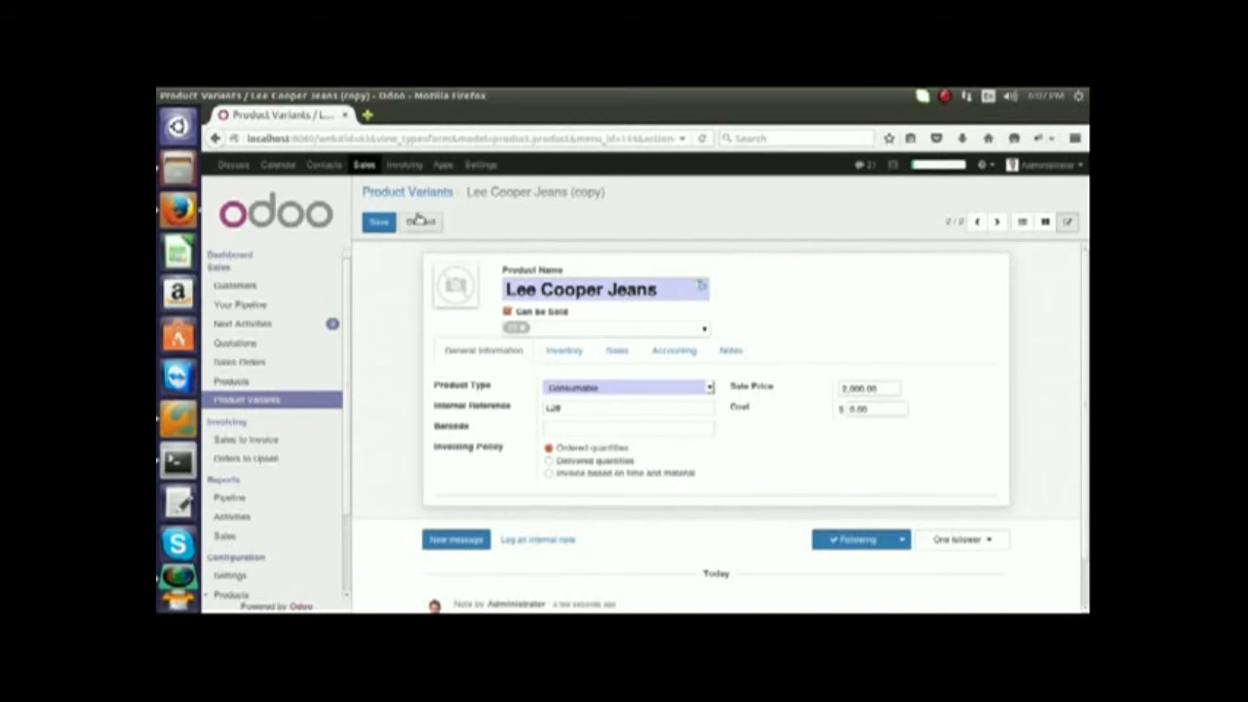
pyautogui.click(381, 224)
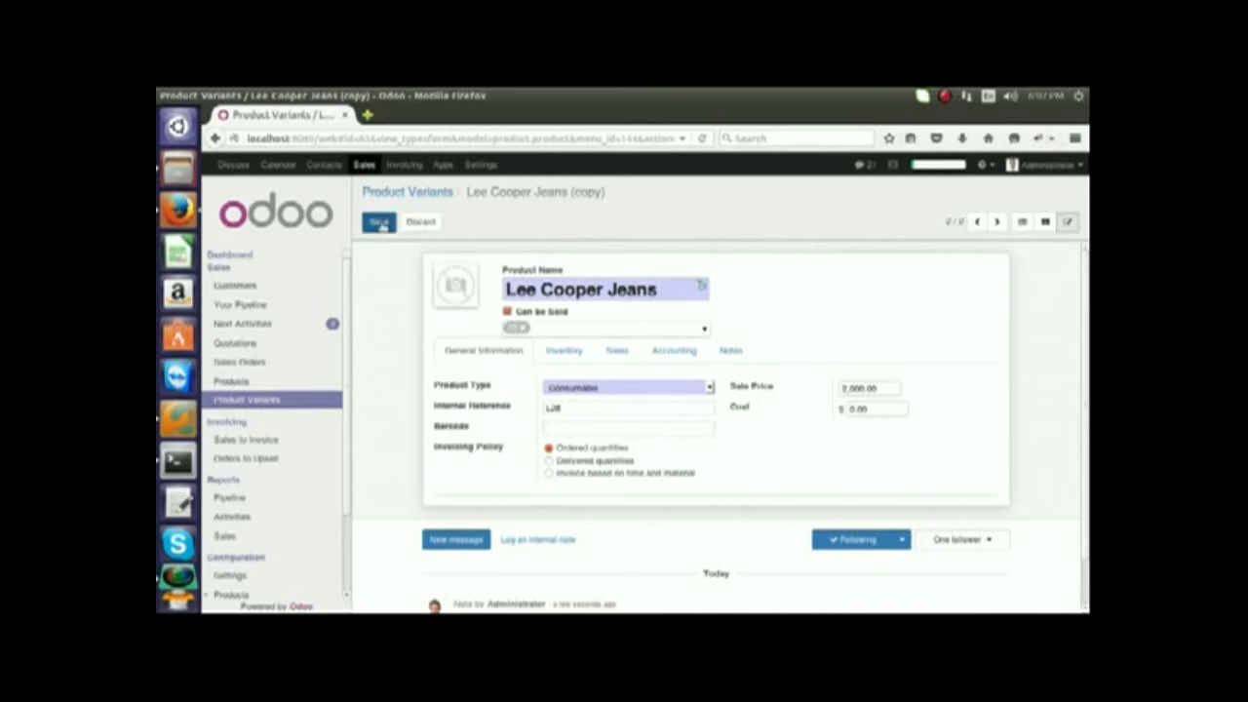
pyautogui.click(382, 224)
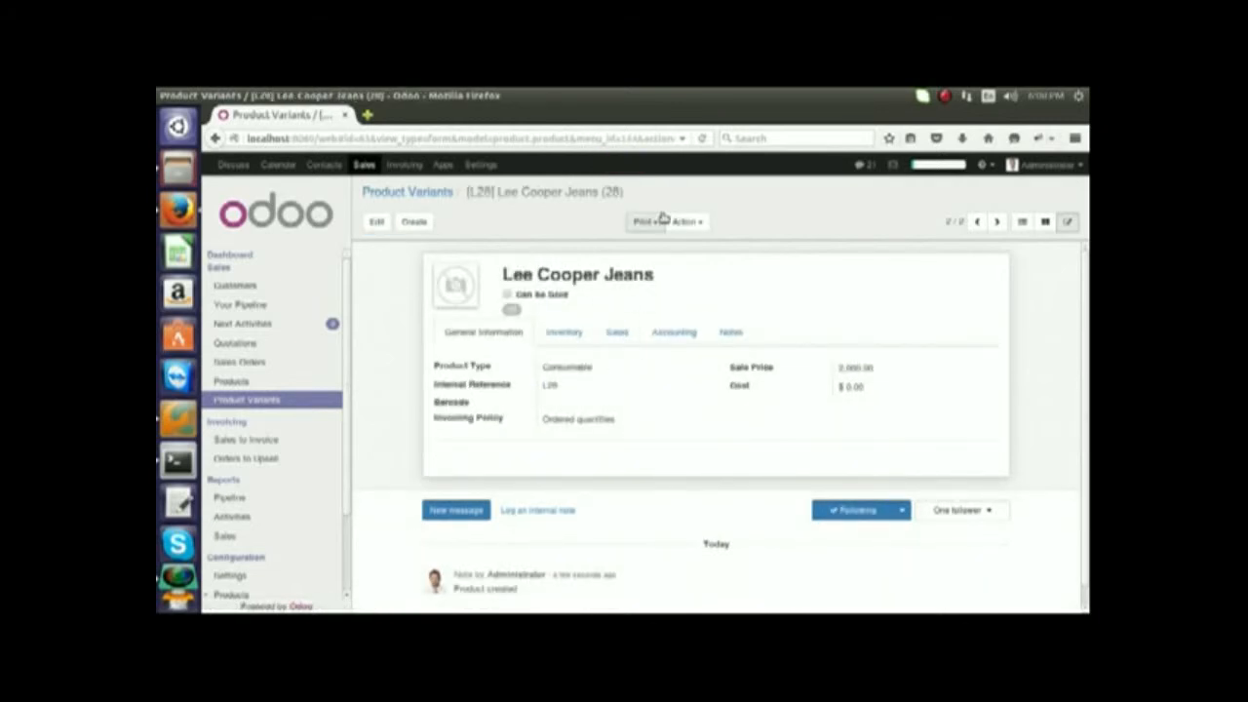
pyautogui.click(414, 224)
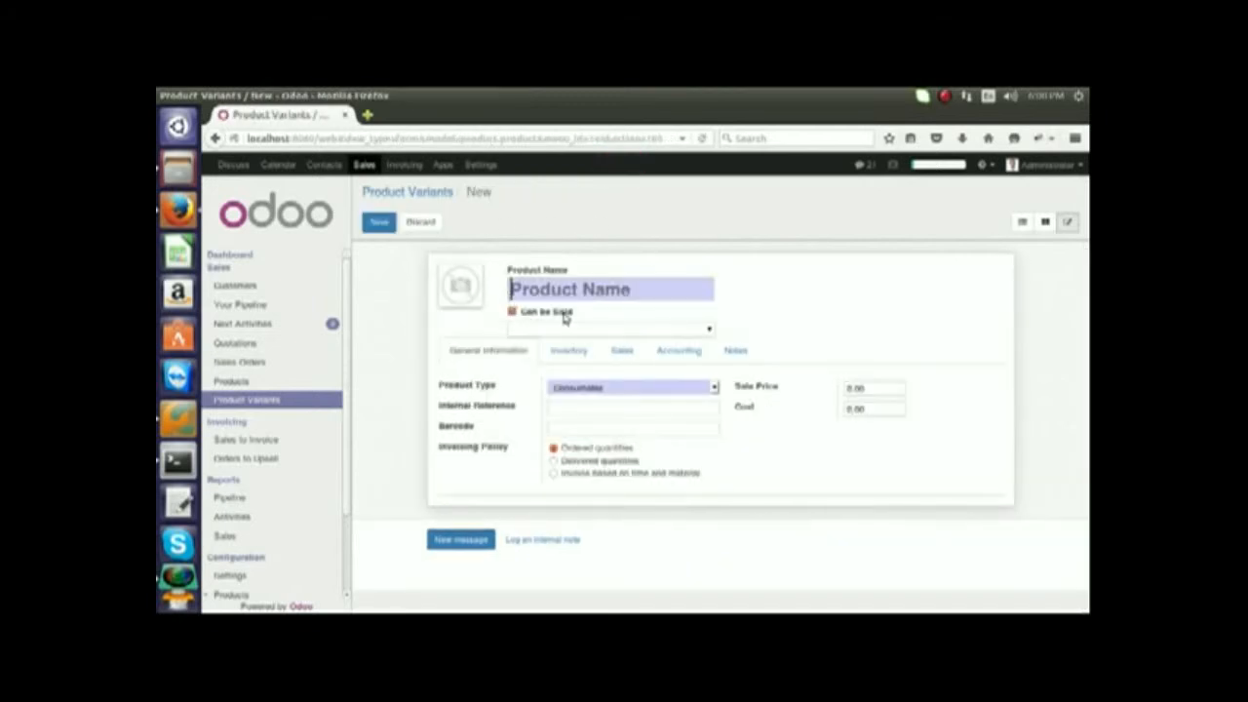
pyautogui.click(380, 224)
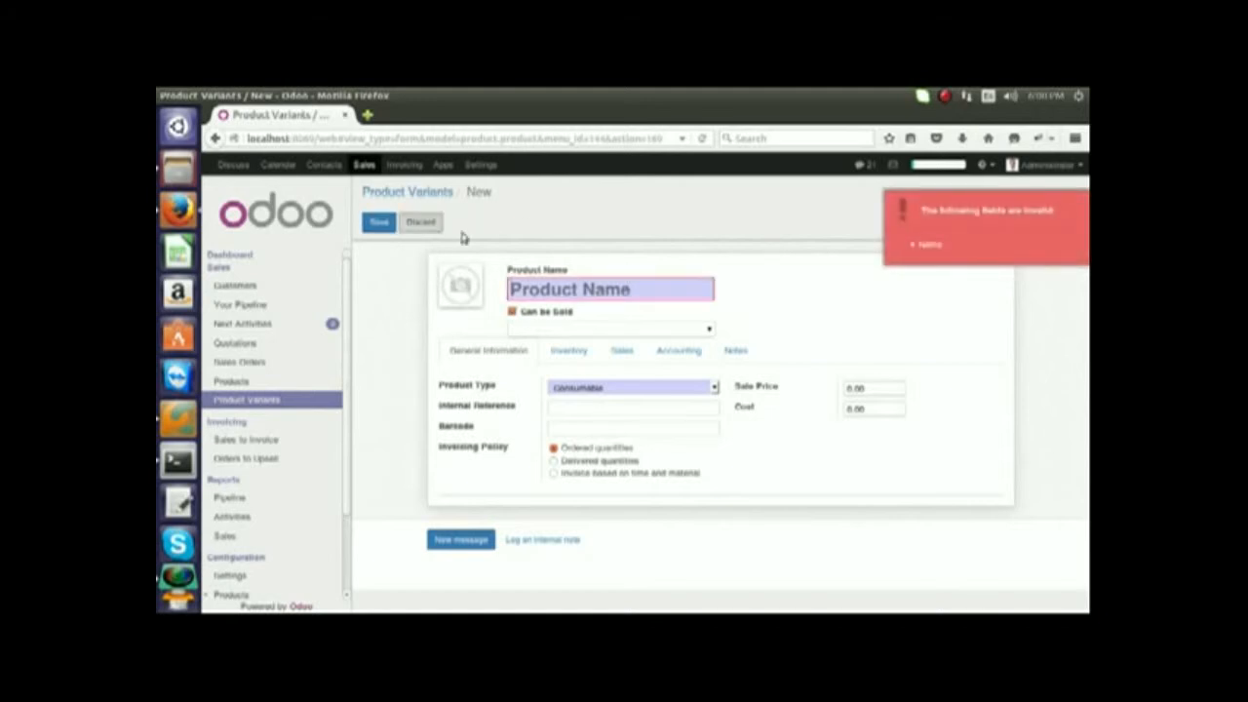
pyautogui.click(421, 222)
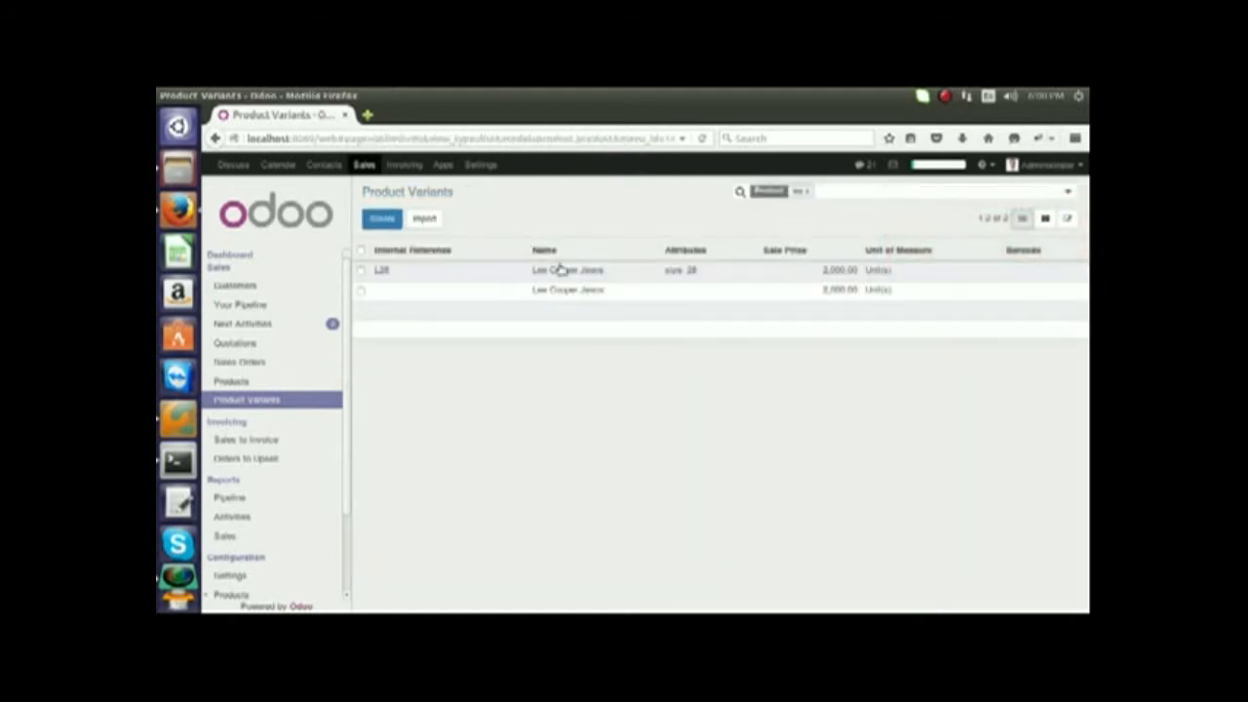
# Duplicate the L28 Lee Cooper Jeans variant and remove "(copy)" from the new variant's name.
pyautogui.click(571, 277)
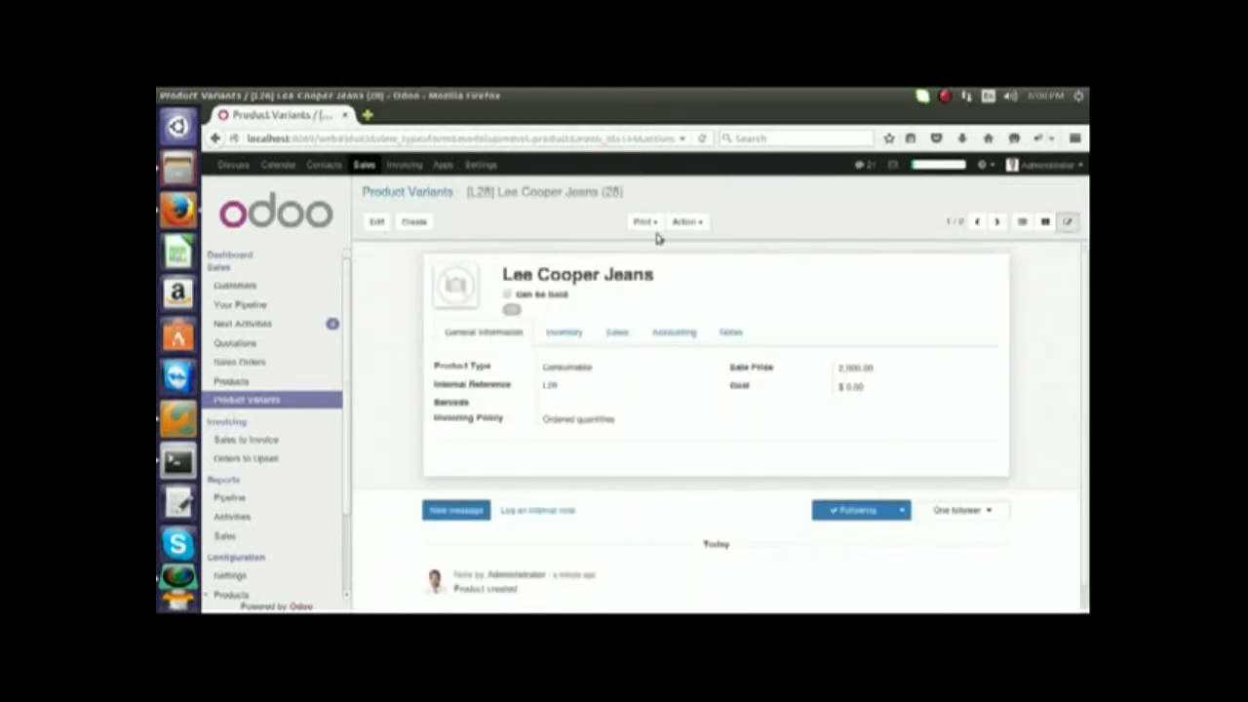
pyautogui.click(692, 224)
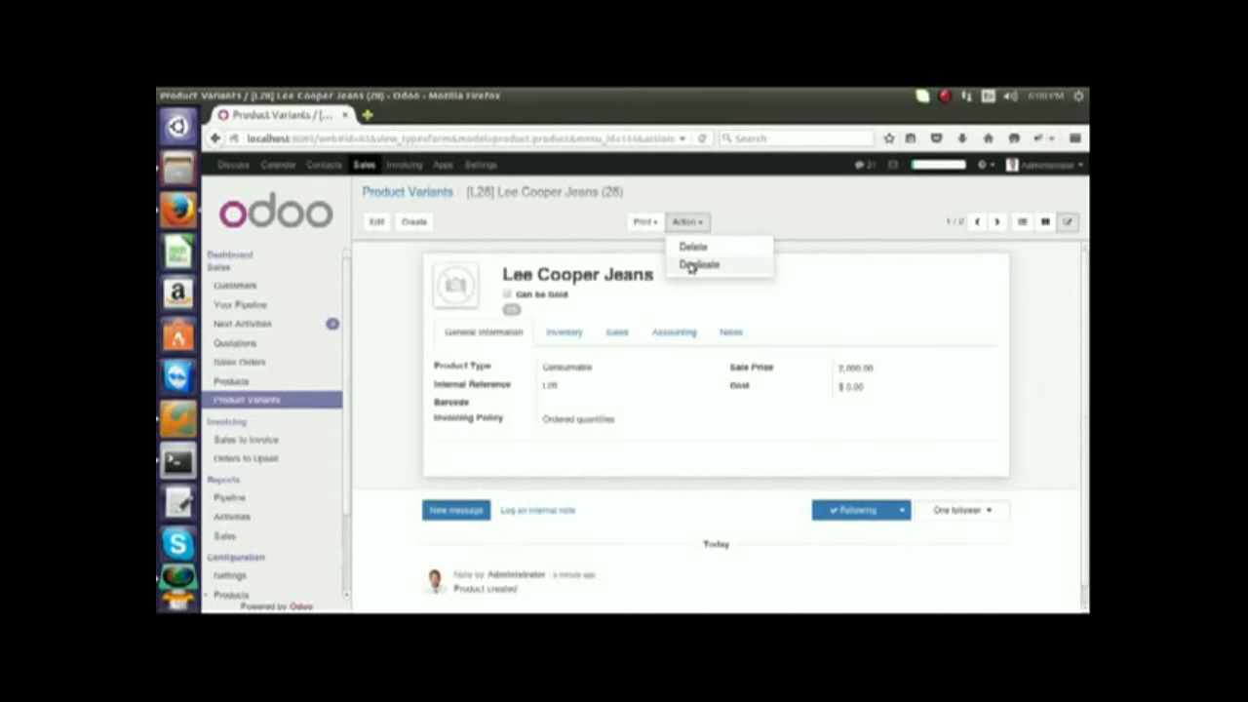
pyautogui.click(690, 261)
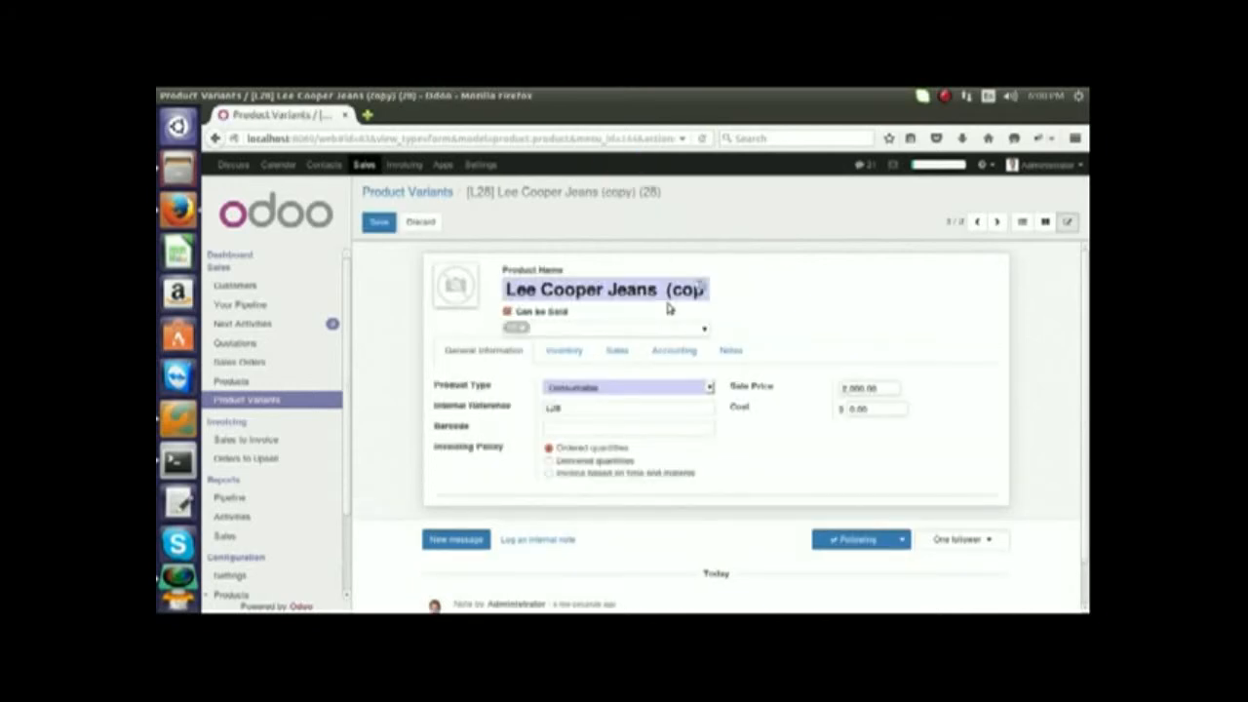
pyautogui.moveTo(669, 288); pyautogui.dragTo(697, 290)
pyautogui.press('BackSpace')
pyautogui.press('Delete')
pyautogui.press('Delete')
# Replace the new variant's attribute value with size: 30, set its sale price to 2,500, and save it.
pyautogui.click(523, 327)
pyautogui.click(704, 333)
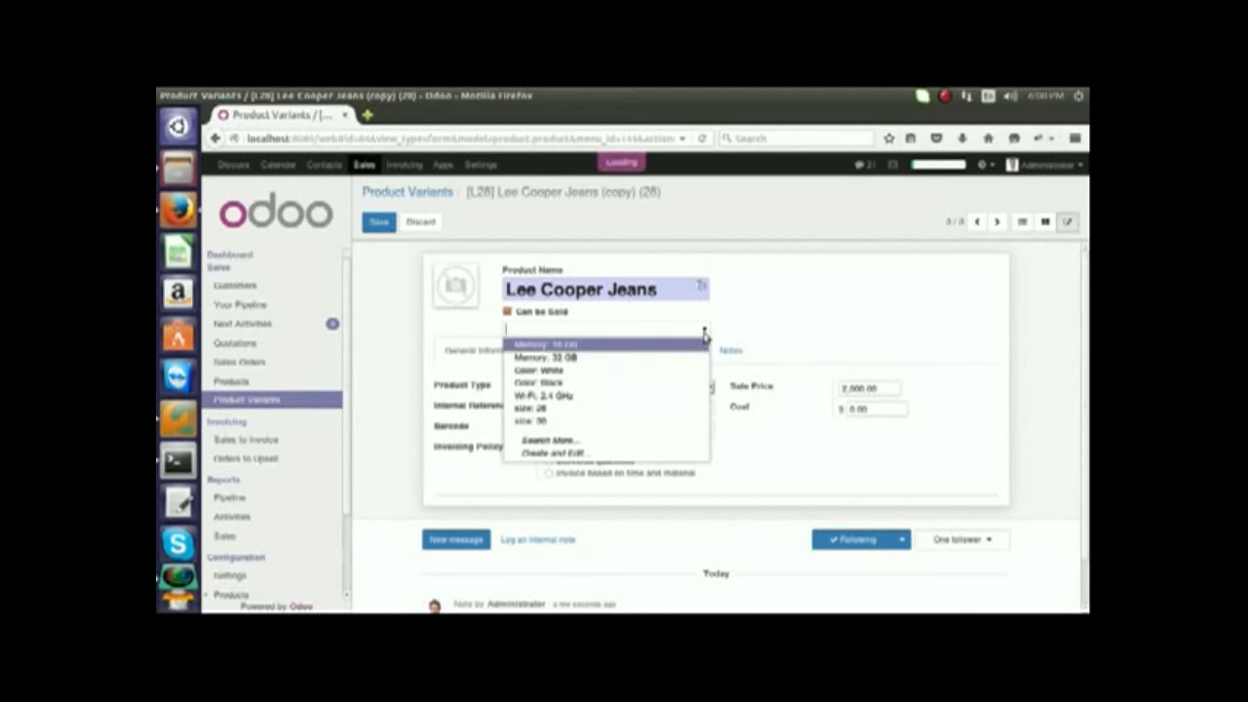
pyautogui.click(556, 422)
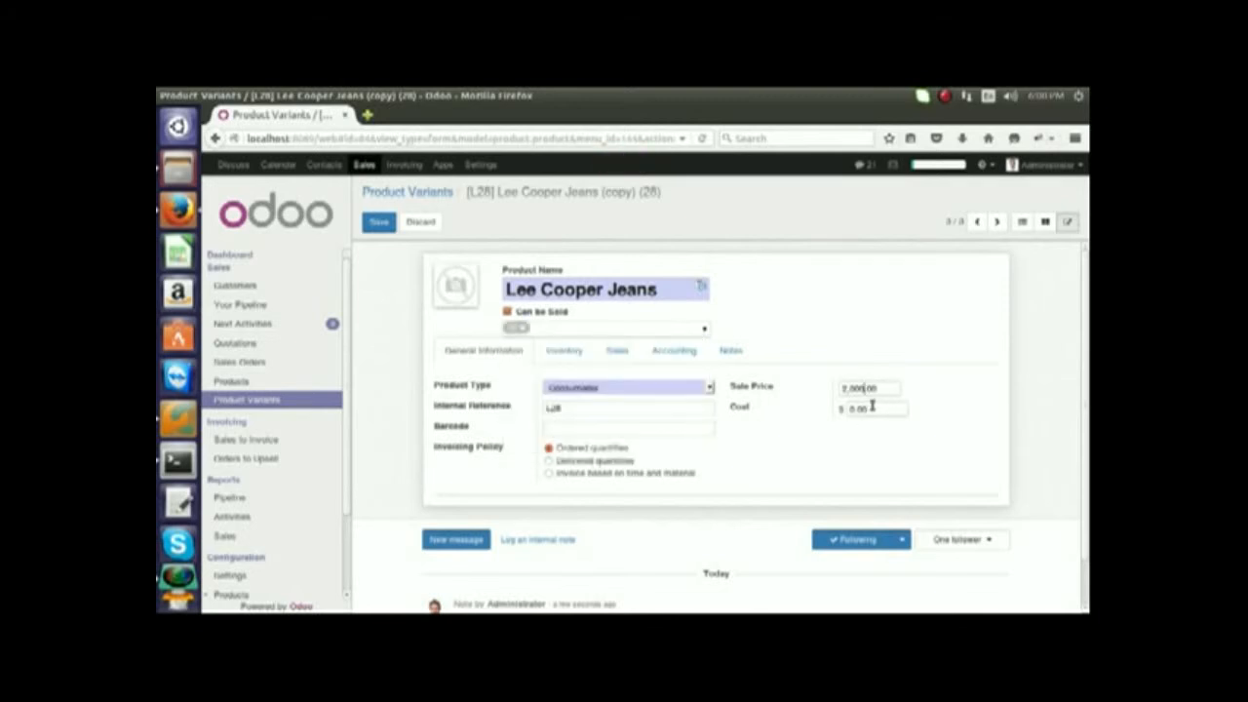
pyautogui.press('BackSpace')
pyautogui.press('BackSpace')
pyautogui.press('BackSpace')
pyautogui.press('BackSpace')
pyautogui.click(379, 222)
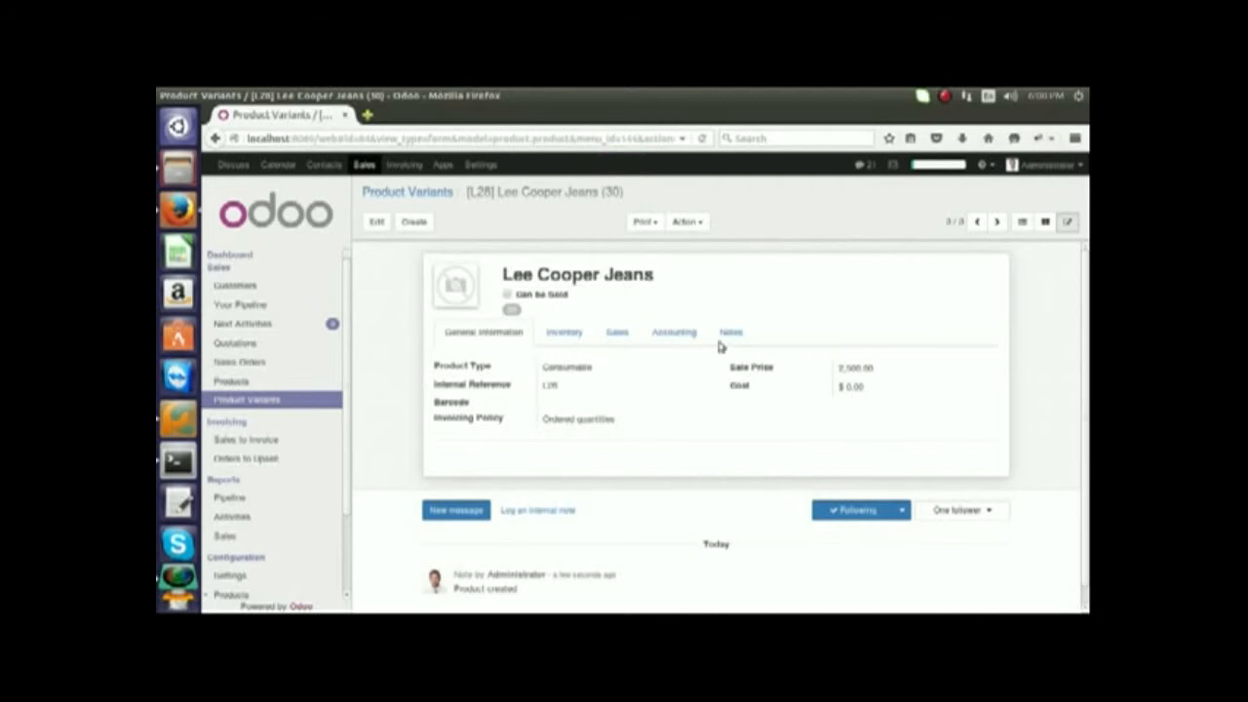
# Start a new quotation and choose the ASUSTeK contact matching "g" as its customer.
pyautogui.click(249, 345)
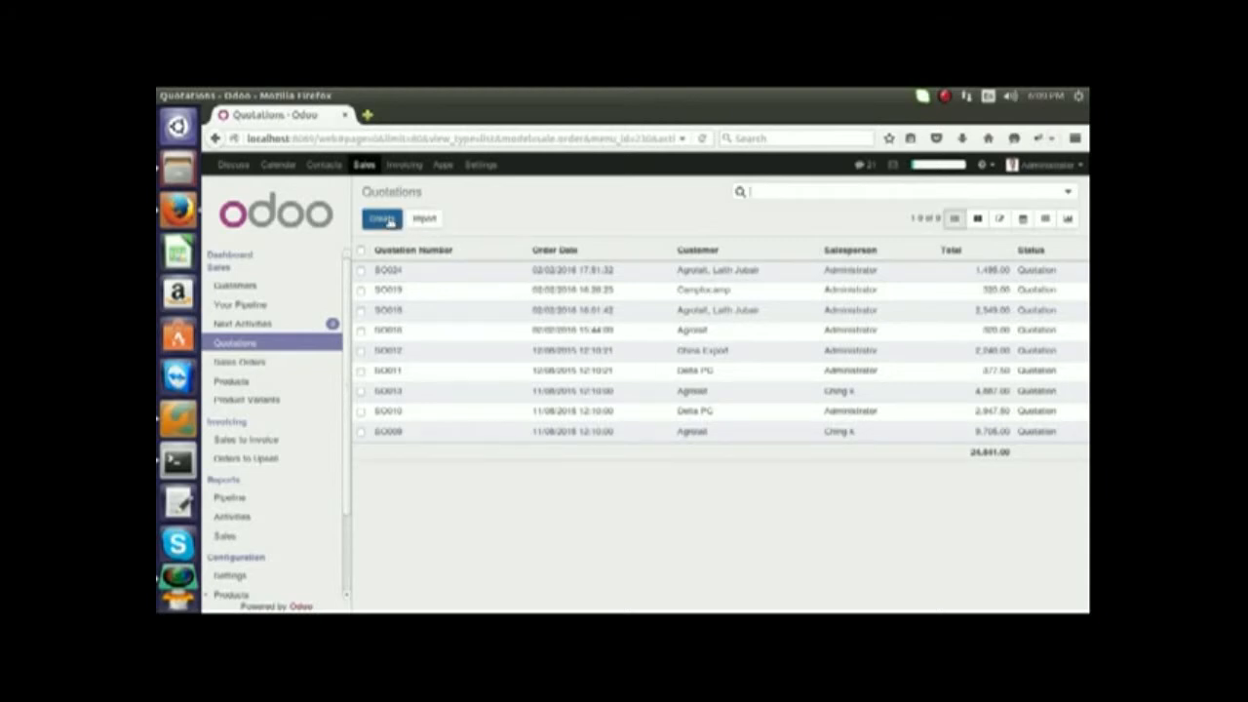
pyautogui.click(644, 405)
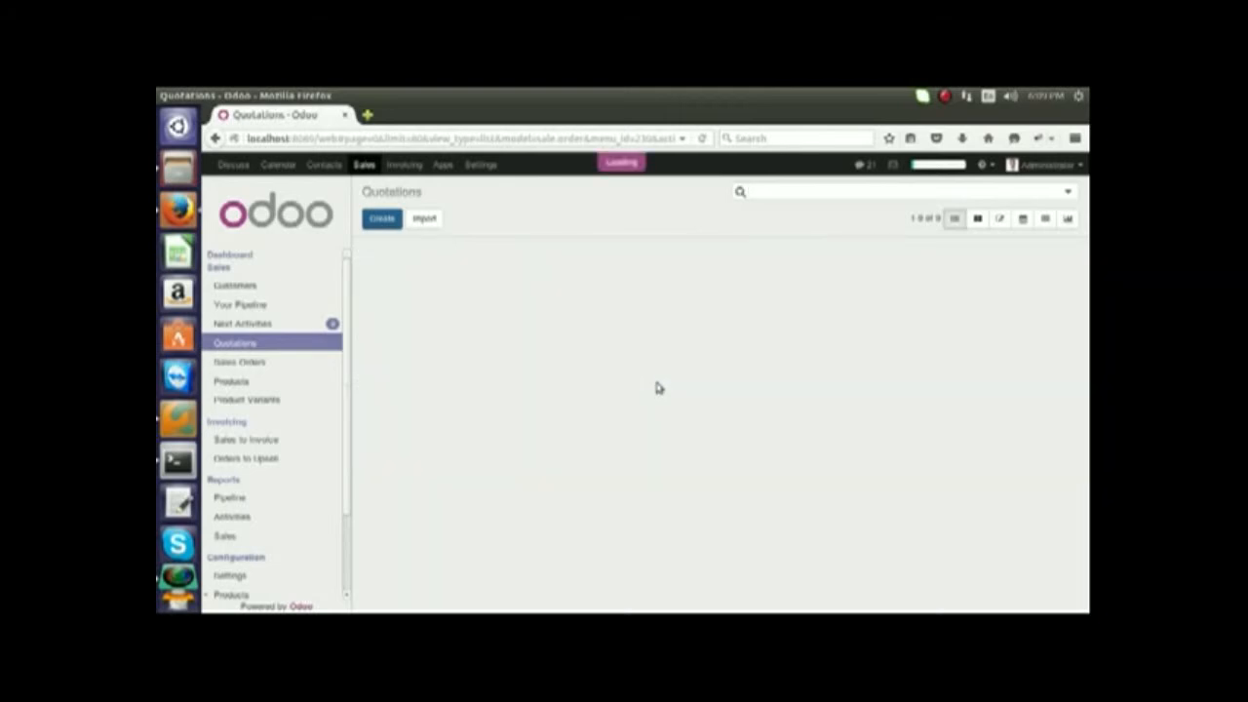
pyautogui.click(711, 333)
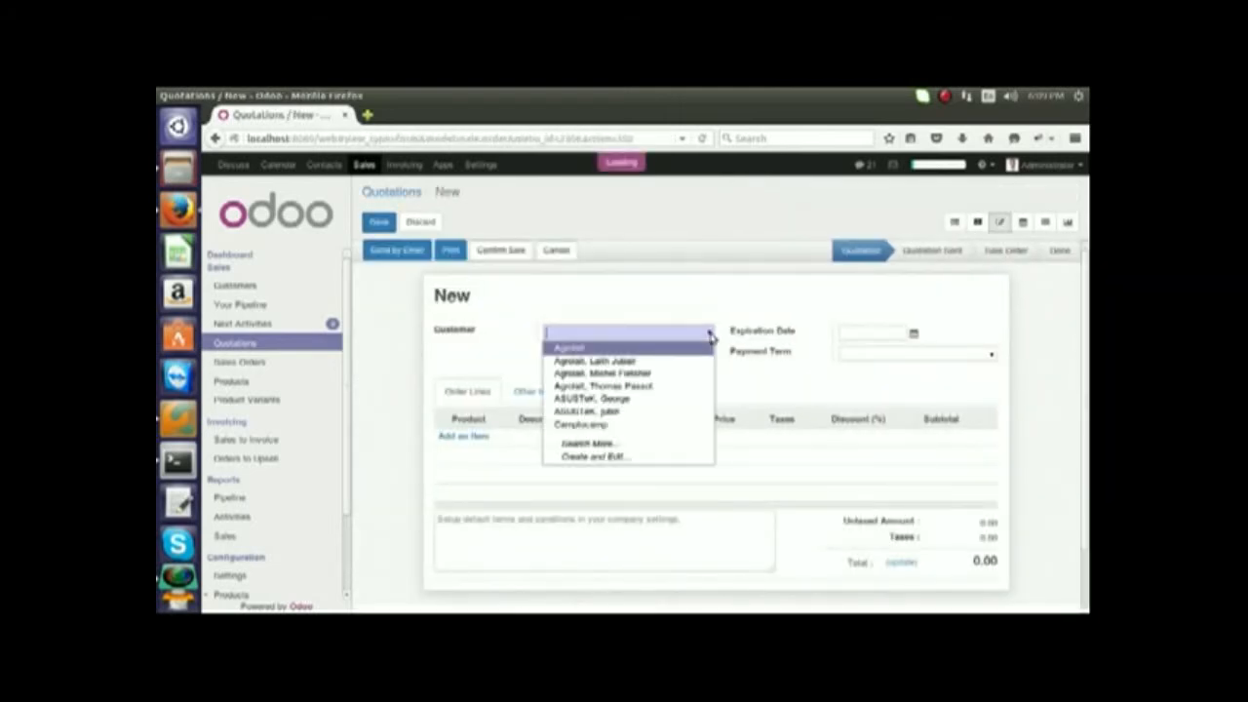
pyautogui.write('gt')
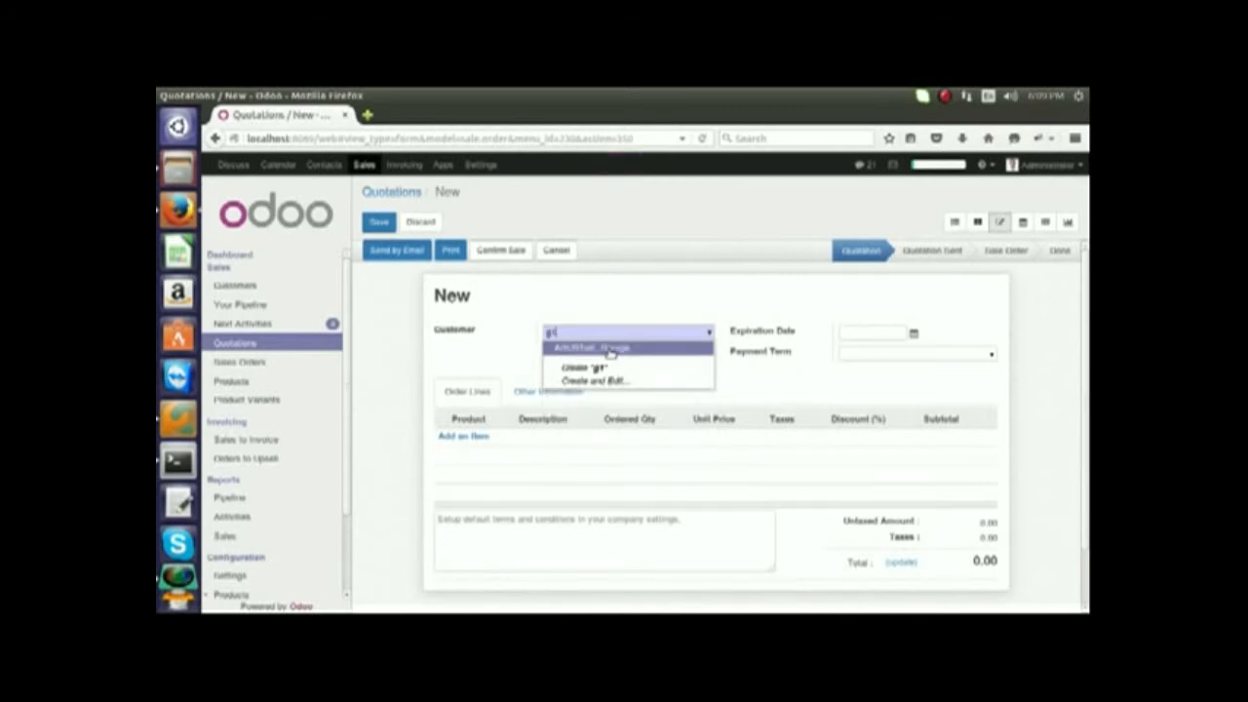
pyautogui.click(604, 347)
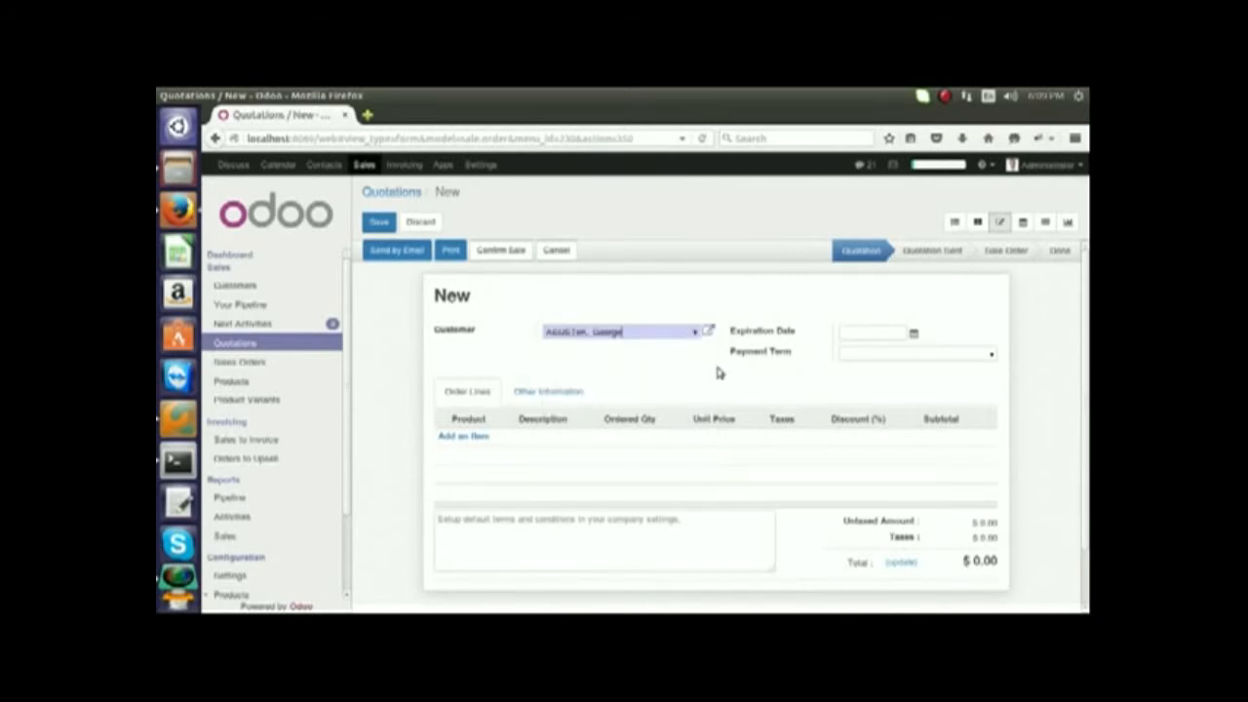
# Set the quotation's payment term to 30 Net Days.
pyautogui.click(900, 353)
pyautogui.click(991, 357)
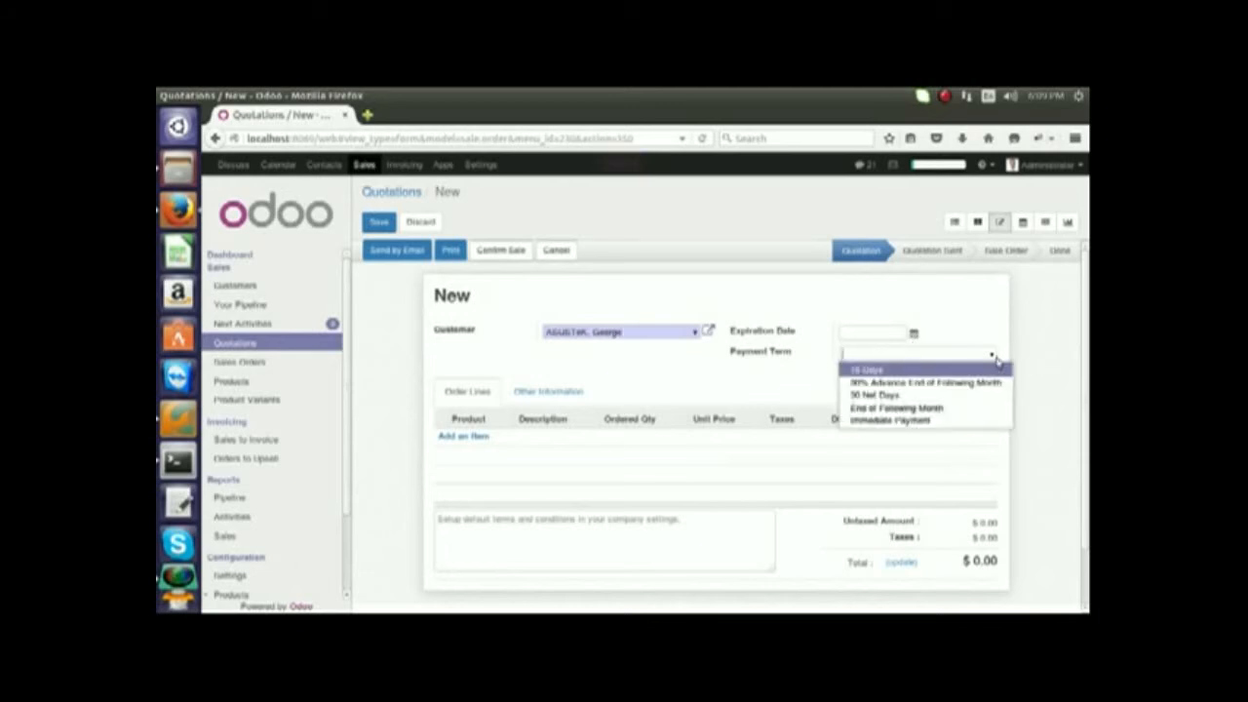
pyautogui.click(871, 398)
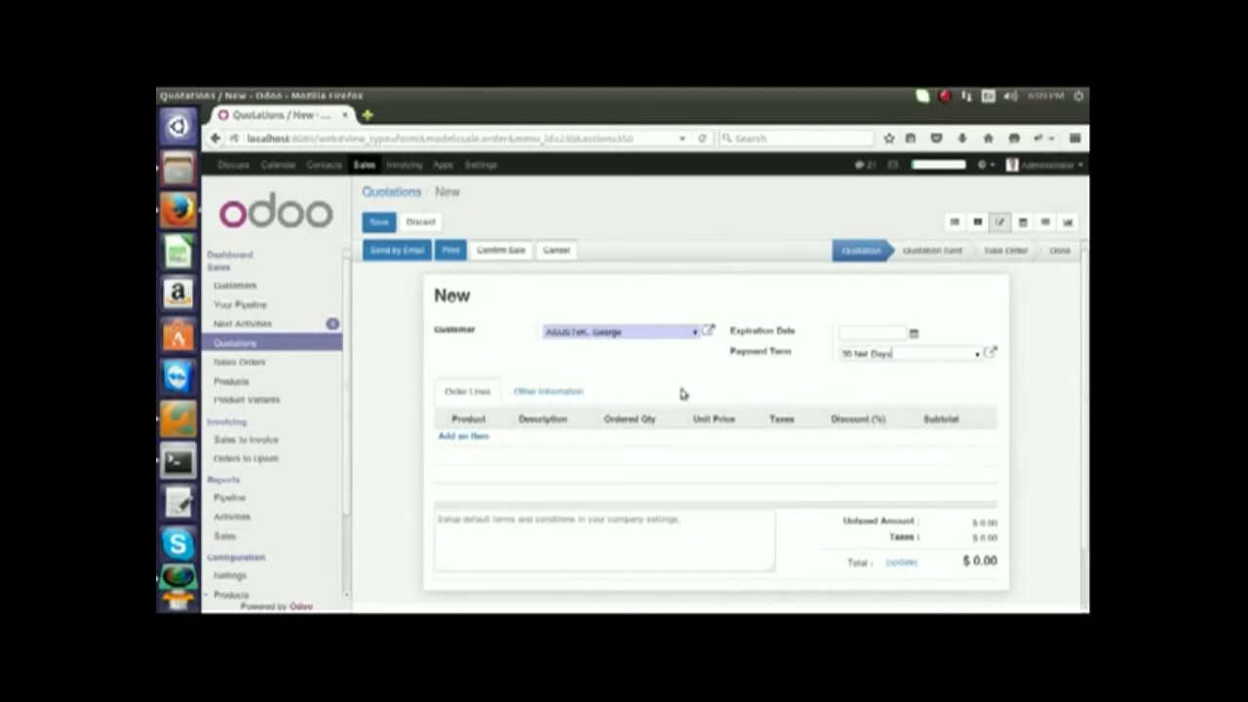
# Add an order line for the size 30 Lee Cooper Jeans variant.
pyautogui.click(471, 436)
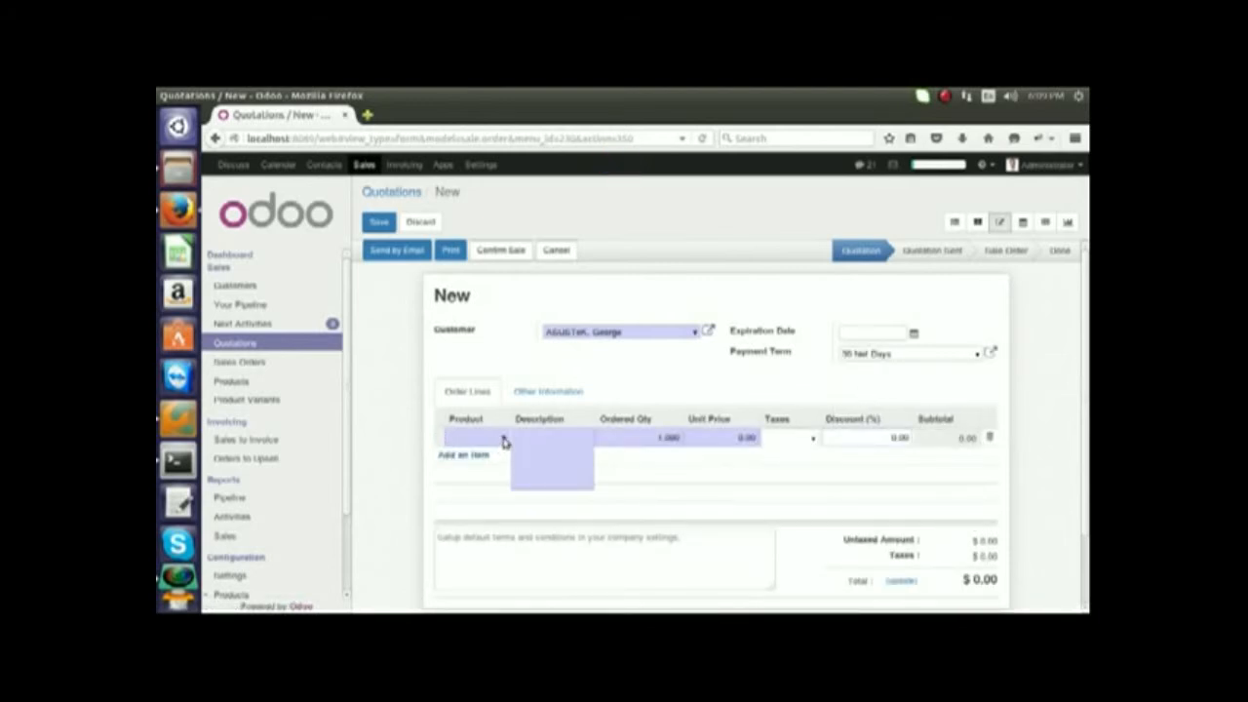
pyautogui.click(503, 440)
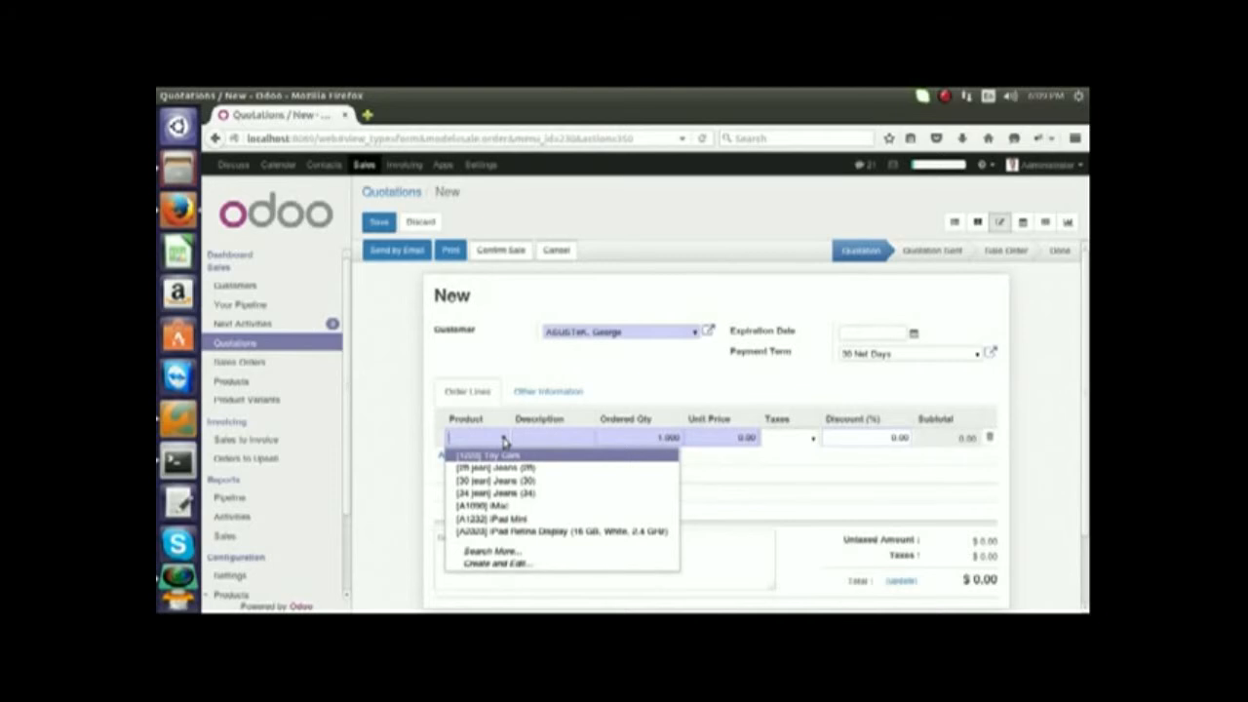
pyautogui.write('l')
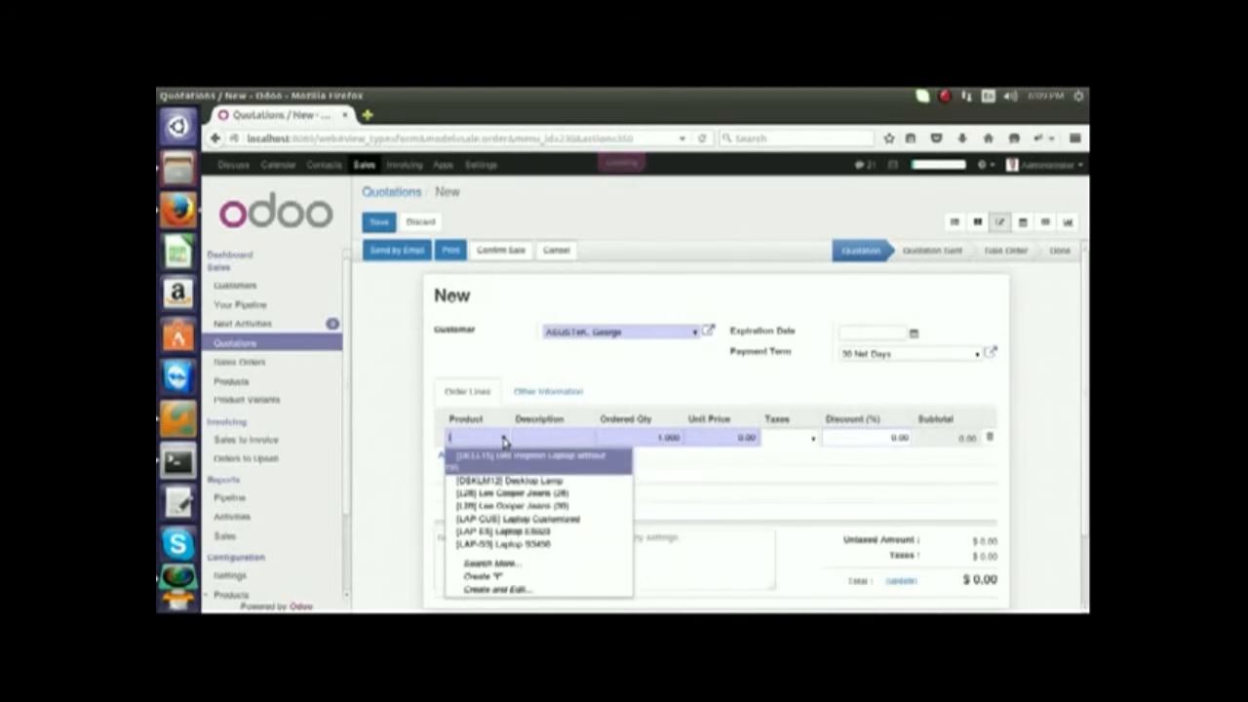
pyautogui.write('e')
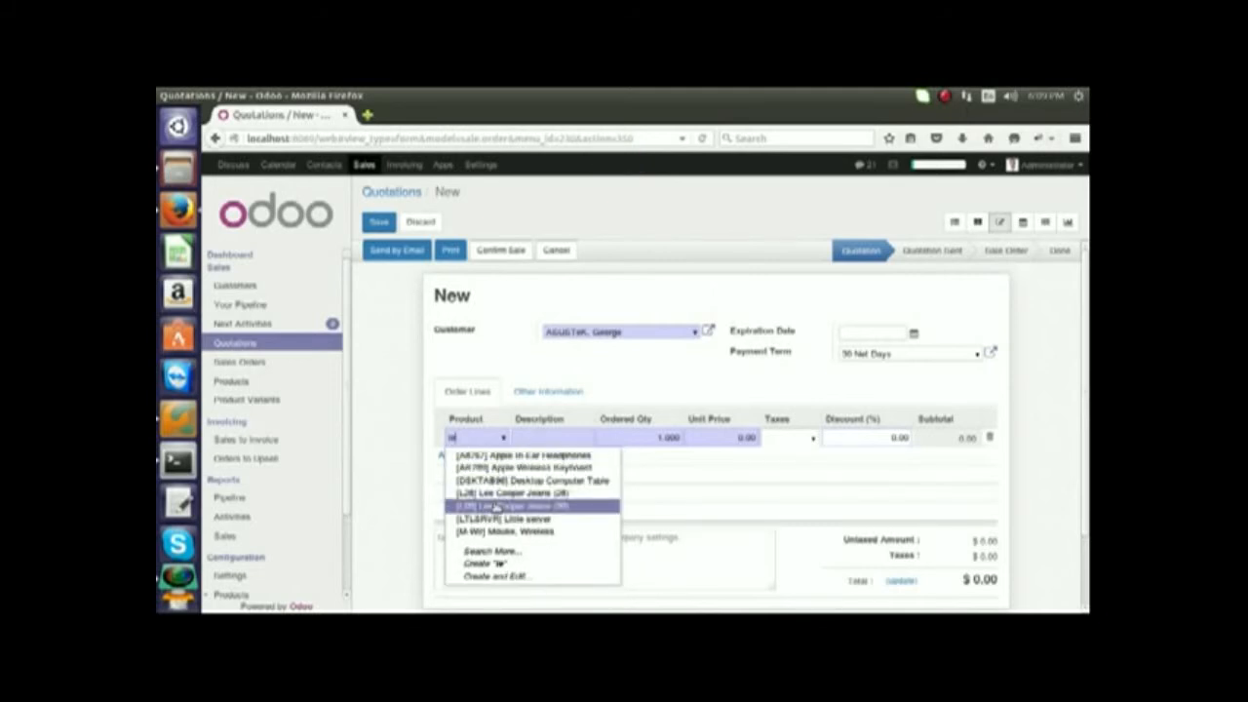
pyautogui.click(495, 507)
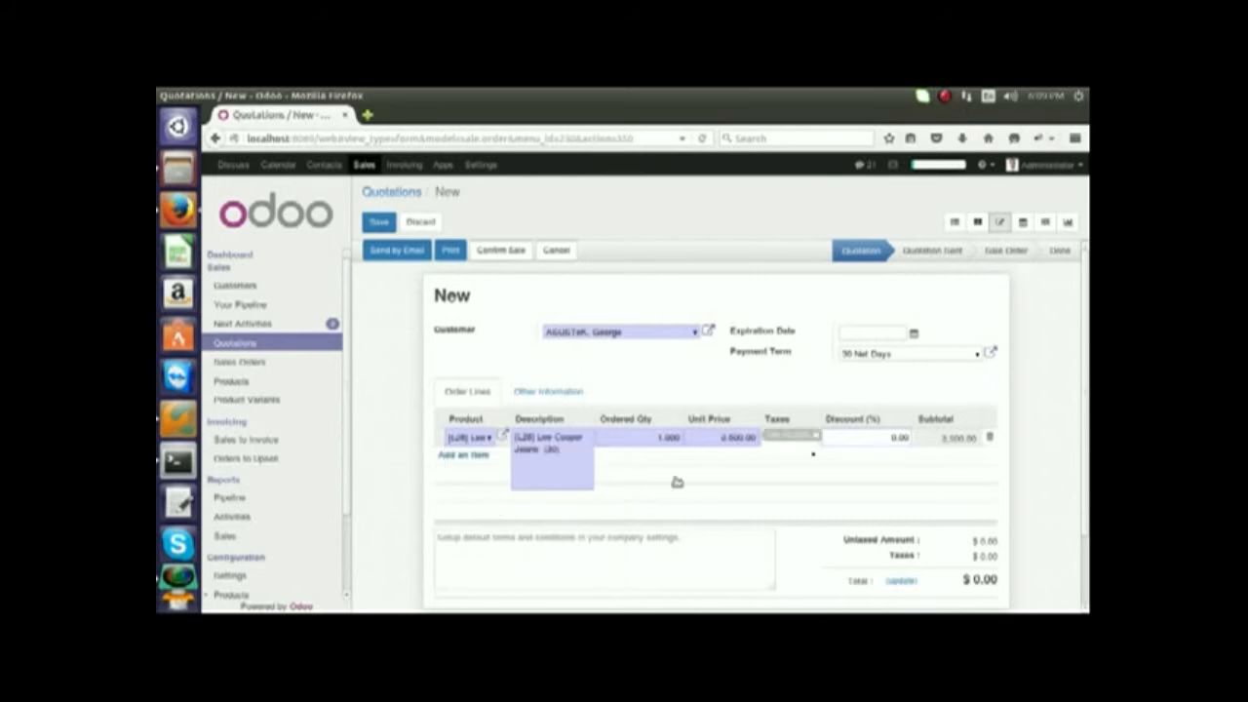
# Add a second order line for the size 28 Lee Cooper Jeans variant and save the quotation.
pyautogui.click(479, 455)
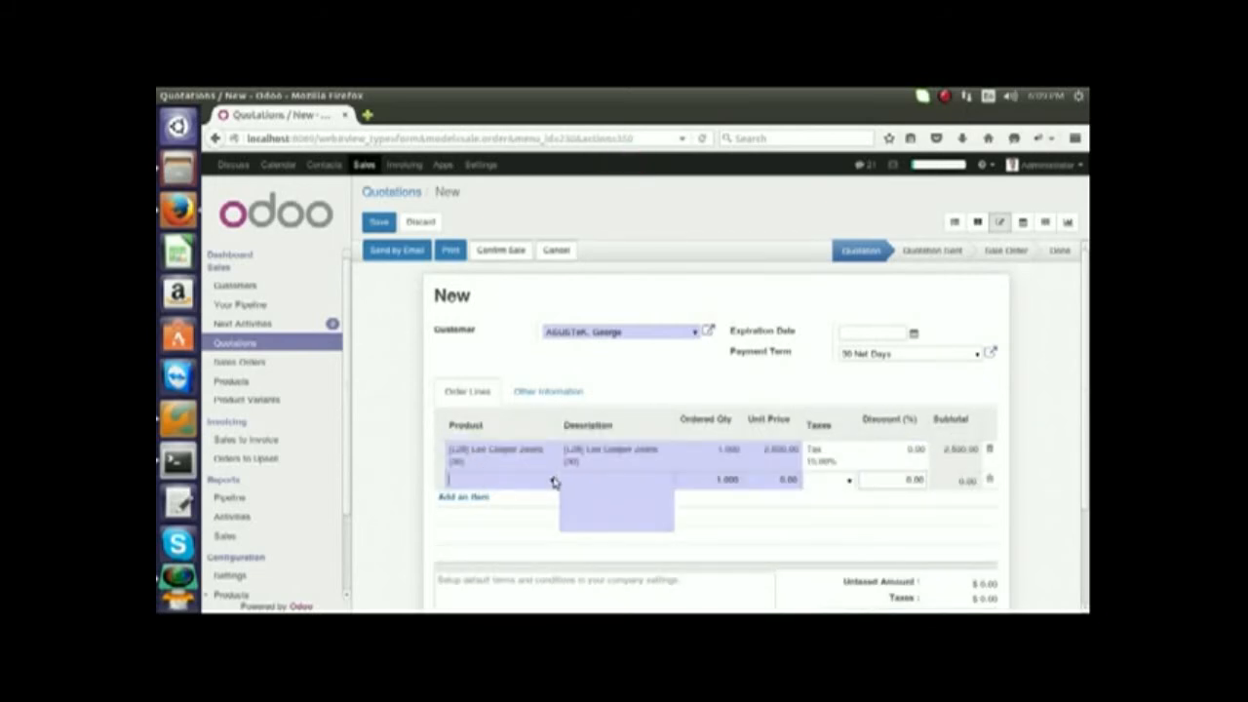
pyautogui.click(551, 481)
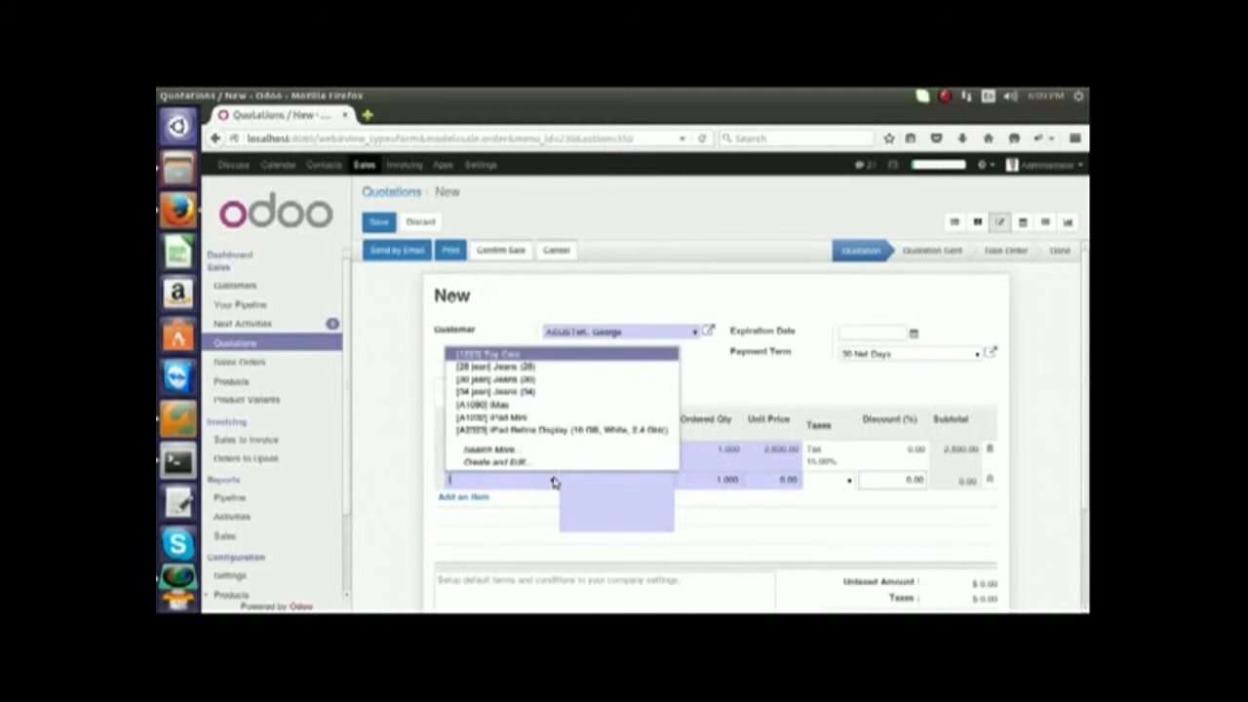
pyautogui.write('lee')
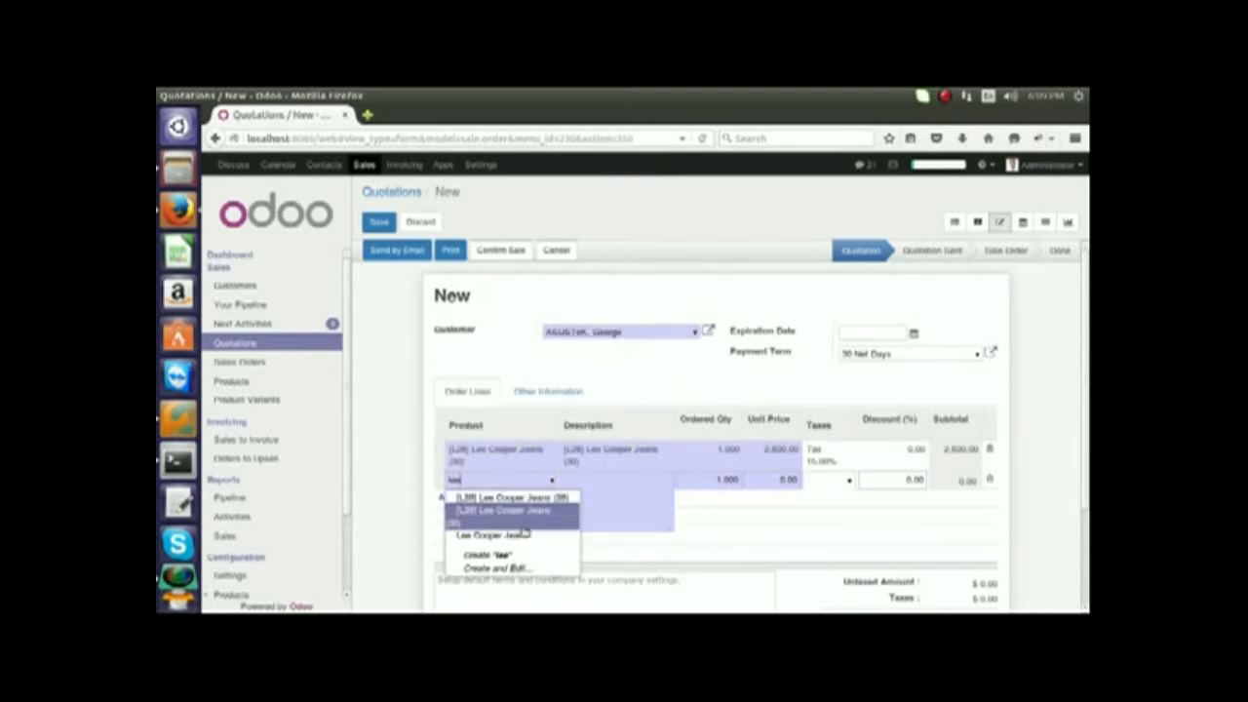
pyautogui.click(532, 518)
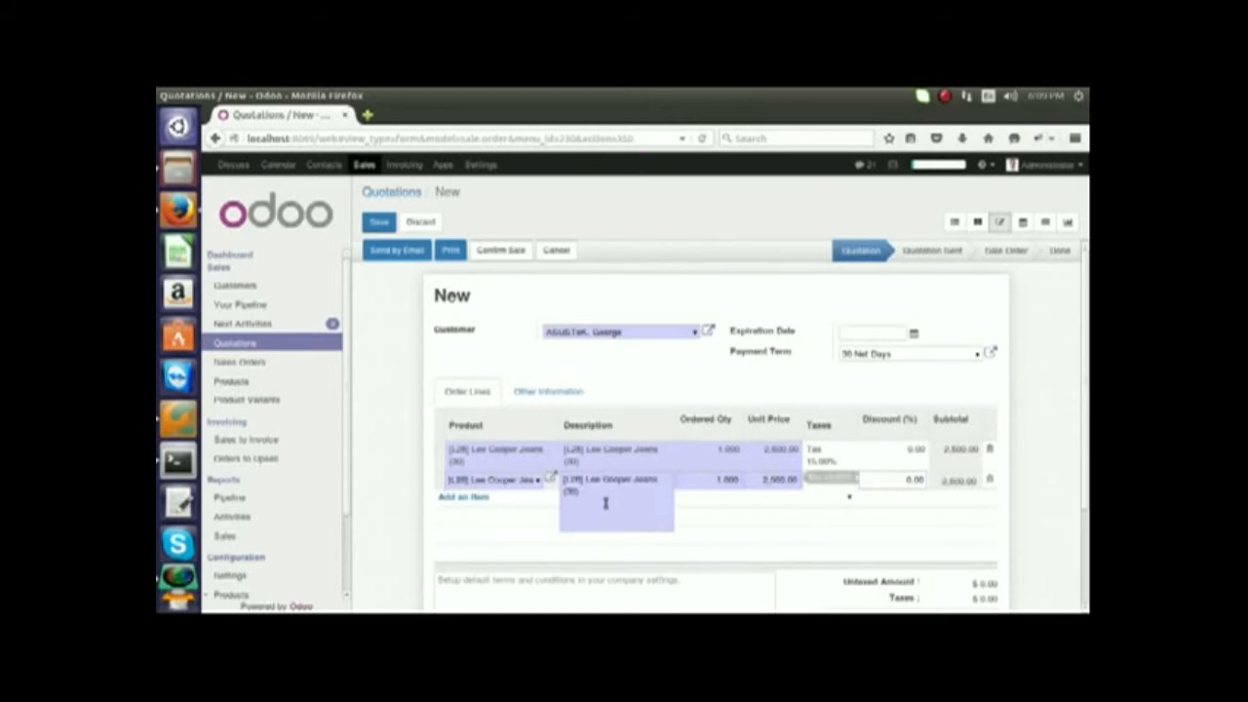
pyautogui.click(535, 485)
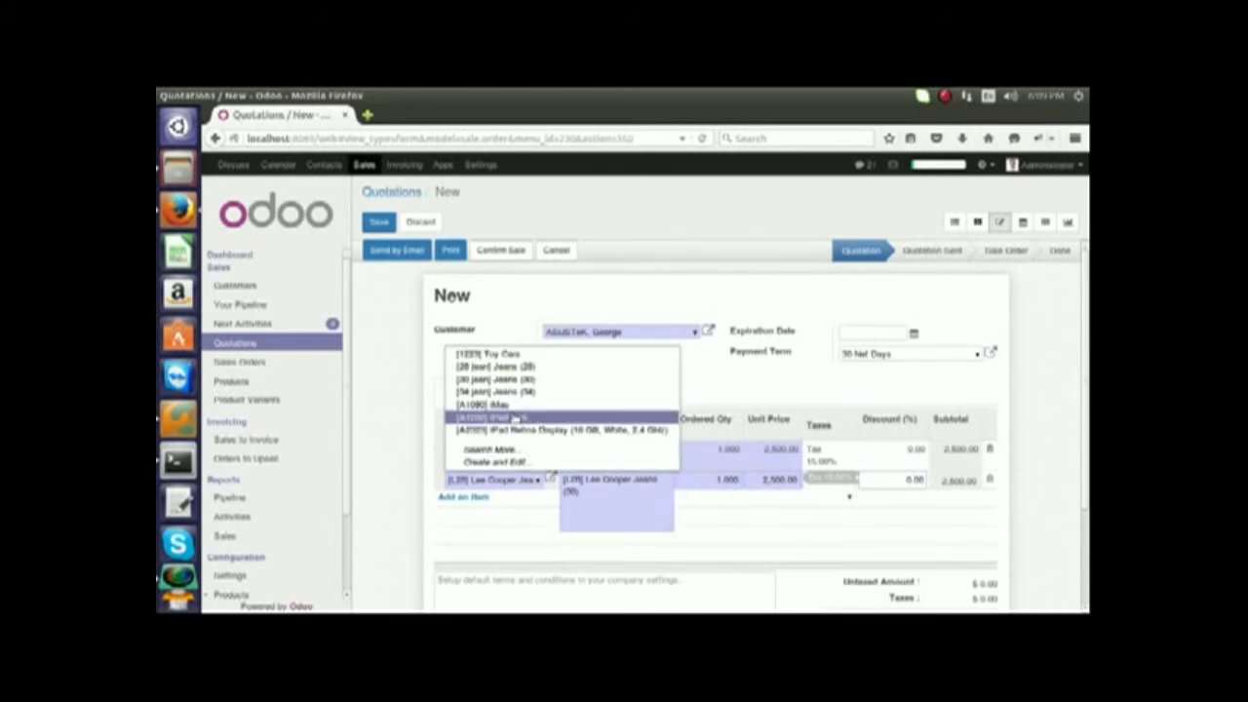
pyautogui.write('lee')
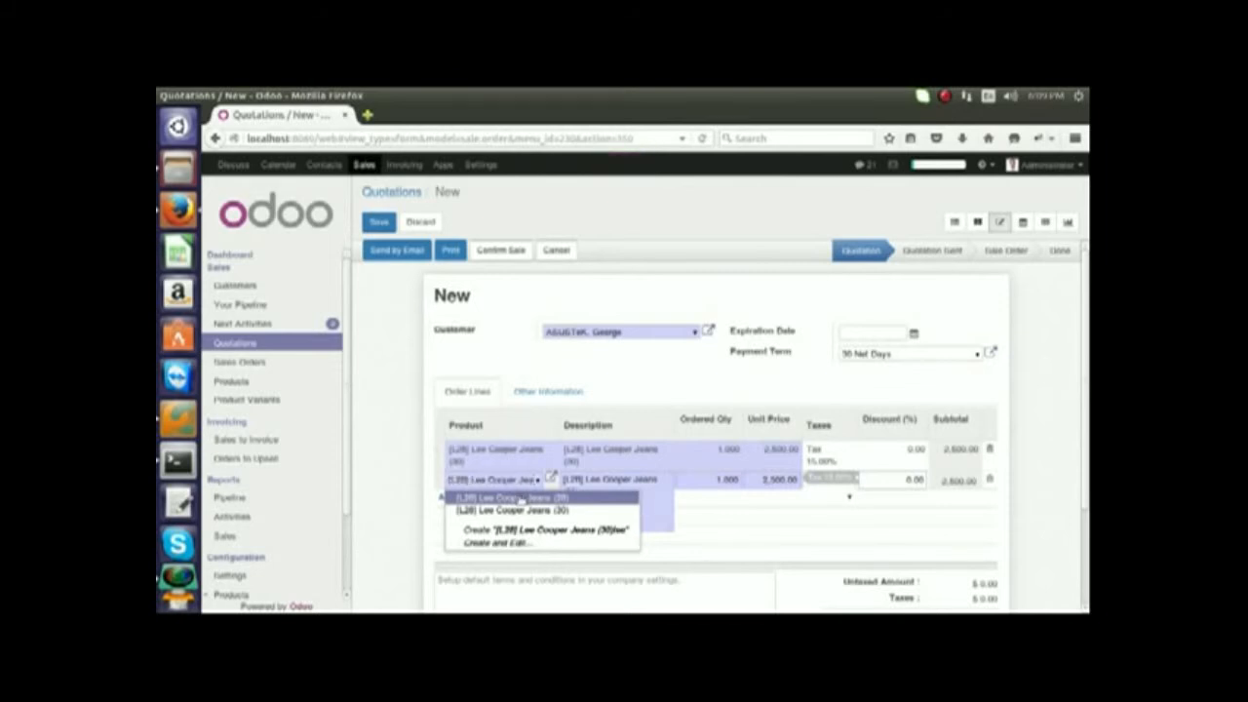
pyautogui.click(521, 499)
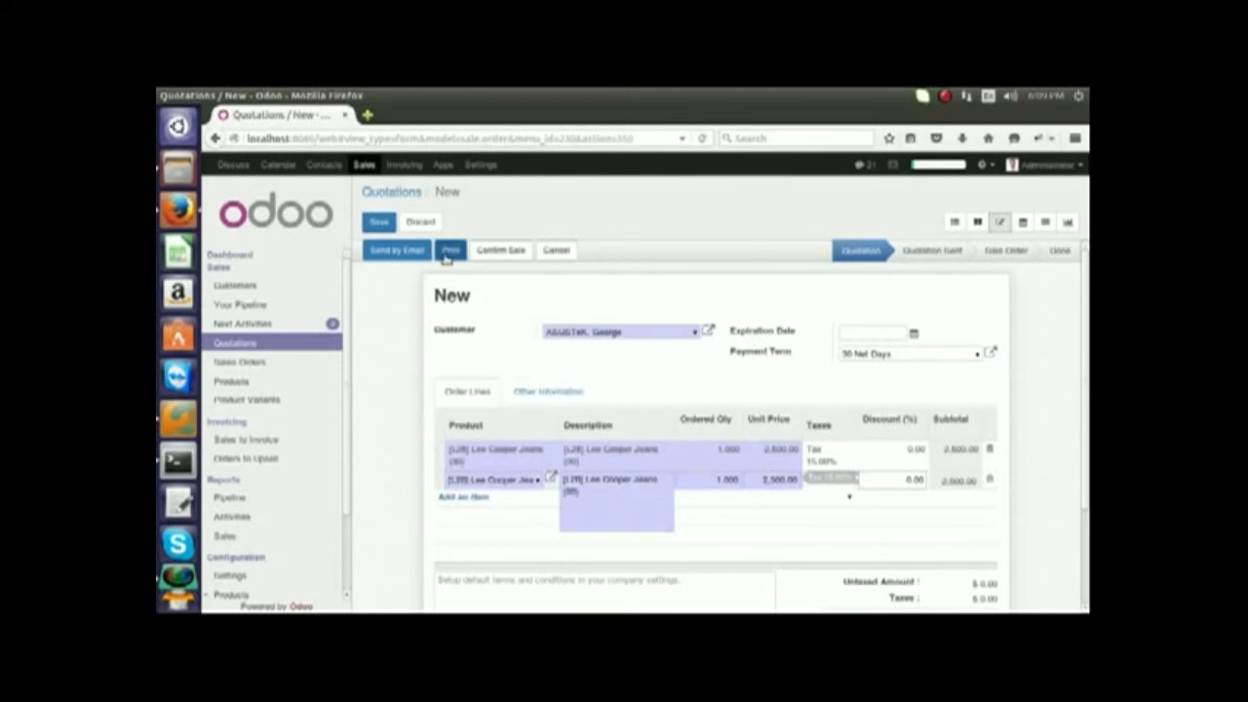
pyautogui.click(381, 224)
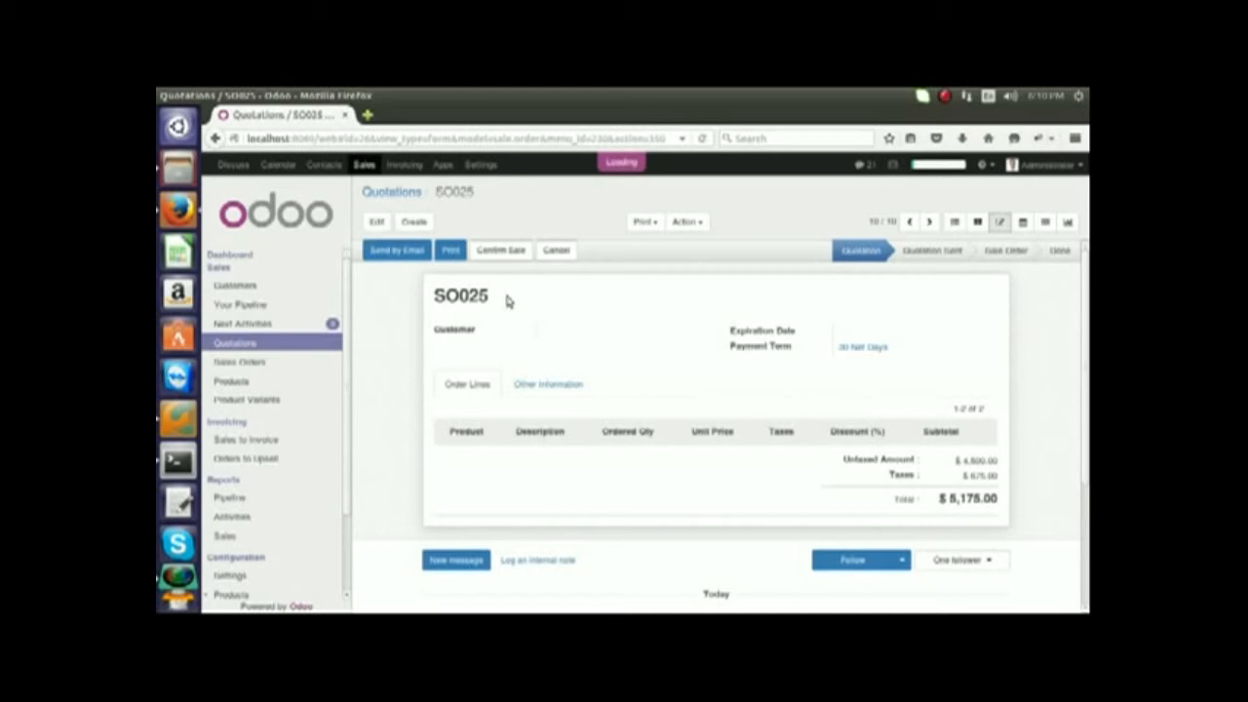
# Review the saved quotation's number, order lines and totals, and confirm the sale.
pyautogui.moveTo(490, 295); pyautogui.dragTo(407, 292)
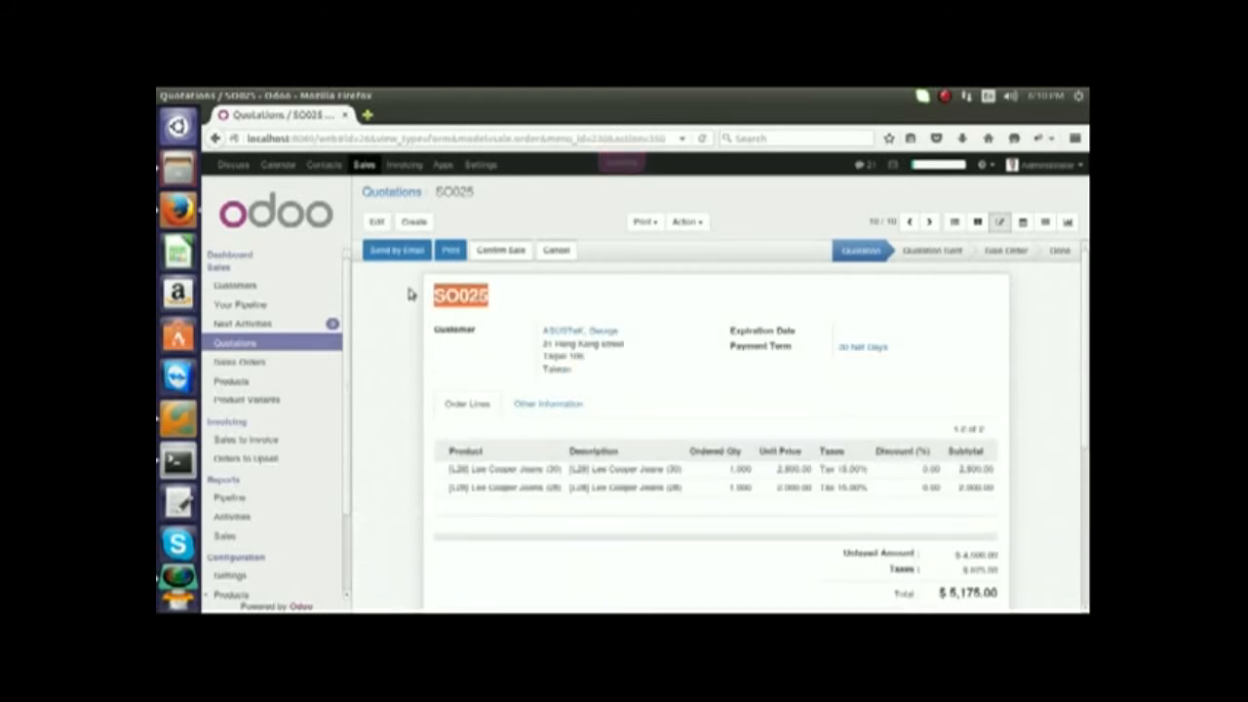
pyautogui.scroll(-2, 766, 454)
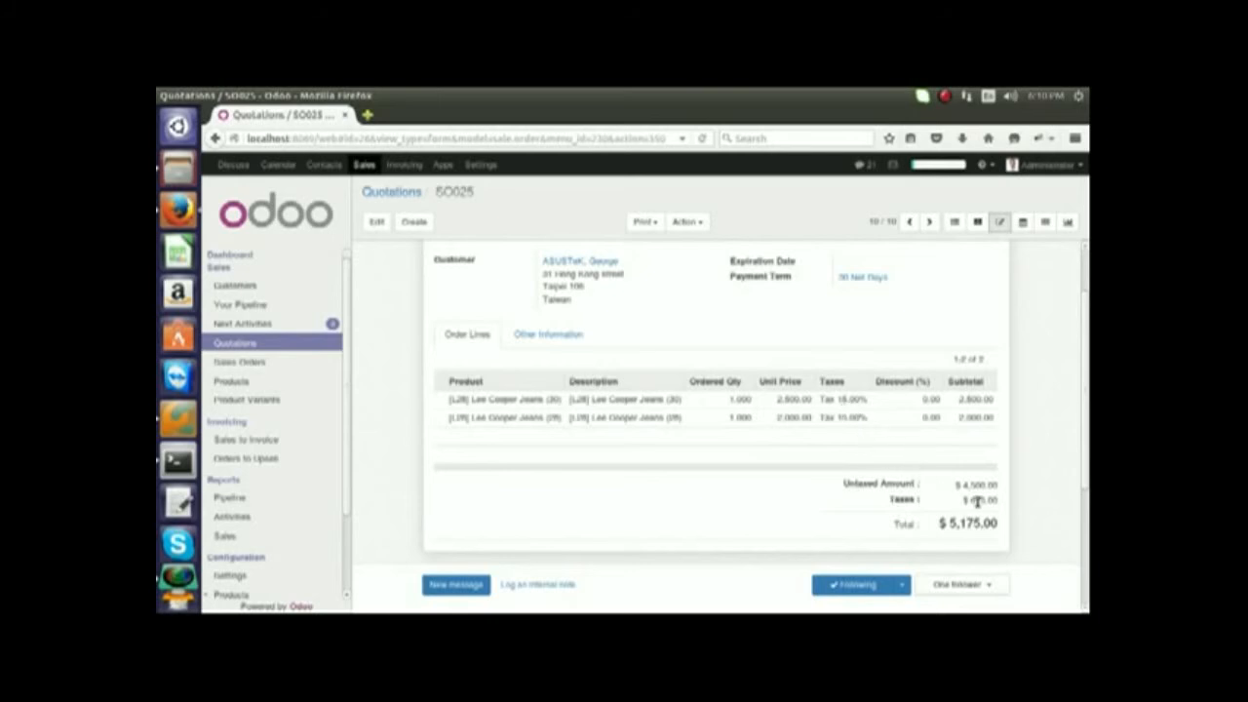
pyautogui.scroll(2, 660, 291)
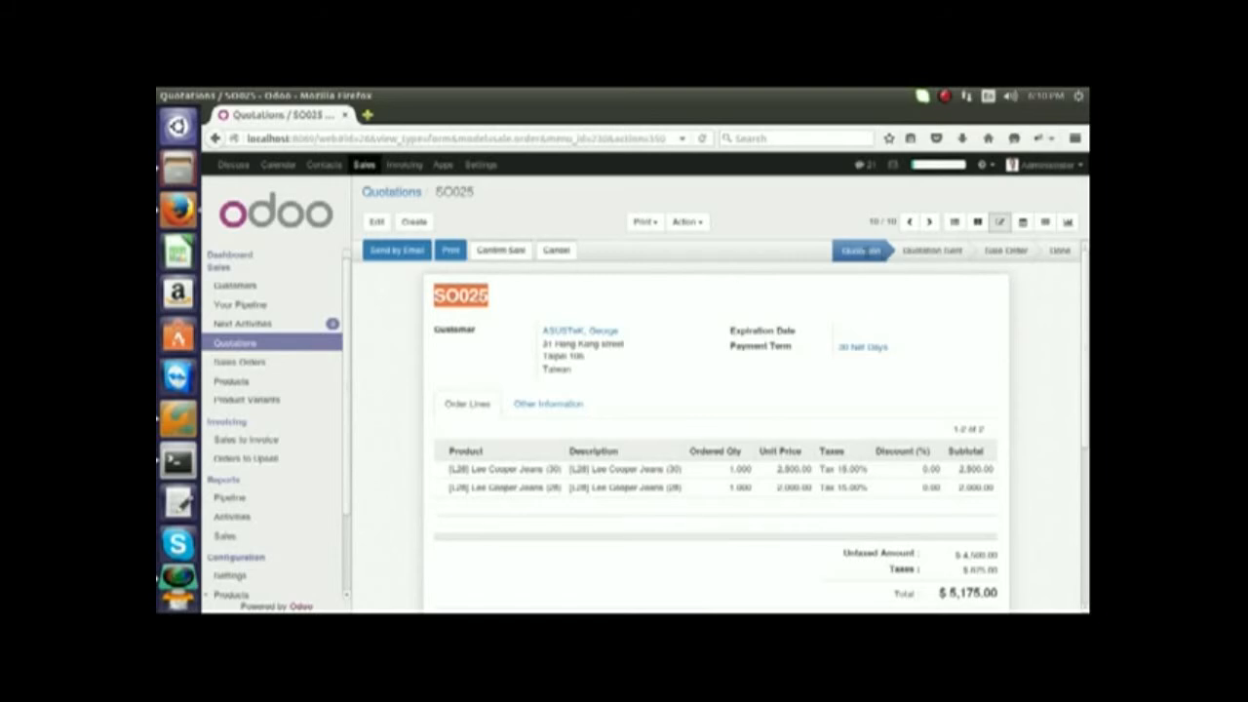
pyautogui.click(501, 249)
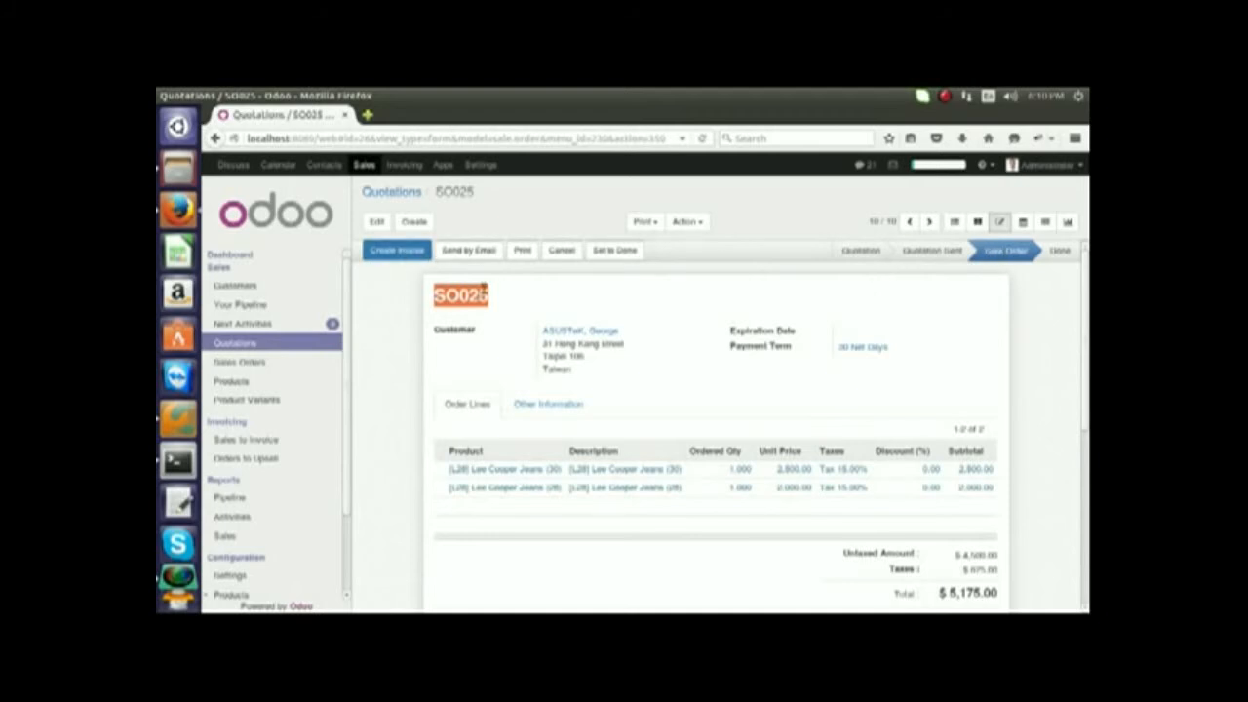
# Create and view an invoice for the sales order as a fixed-amount down payment of 5175.
pyautogui.click(414, 257)
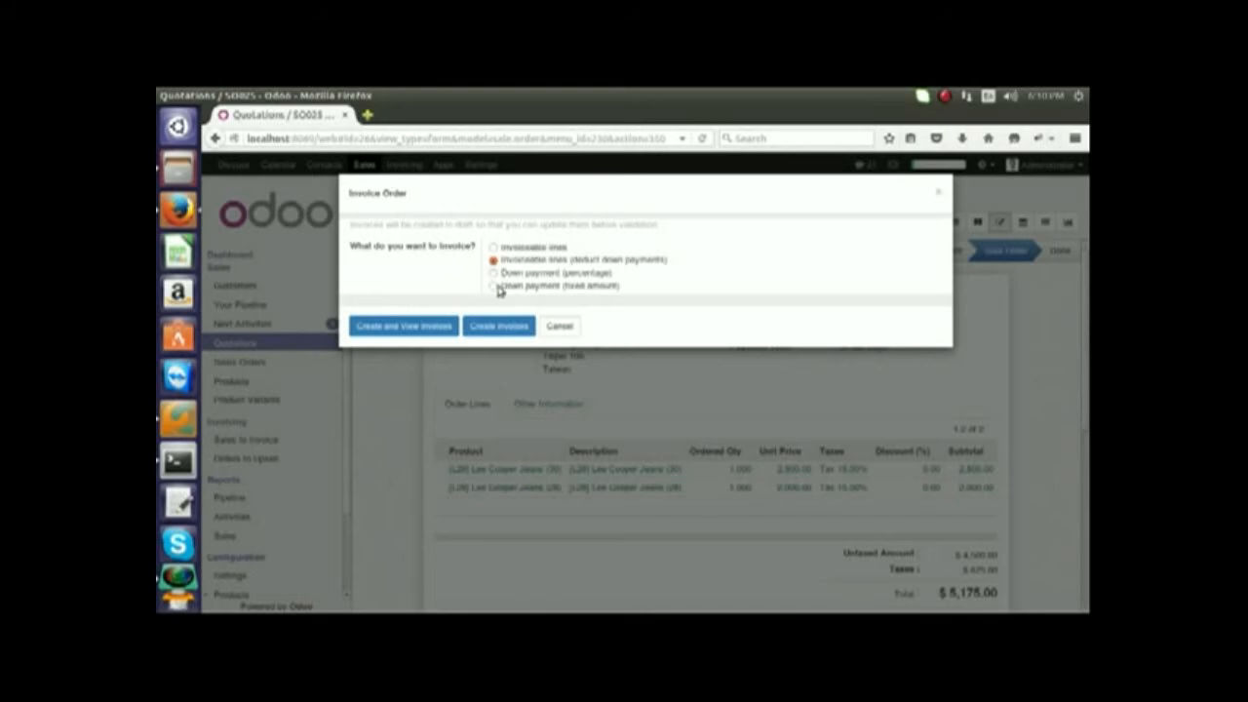
pyautogui.click(493, 285)
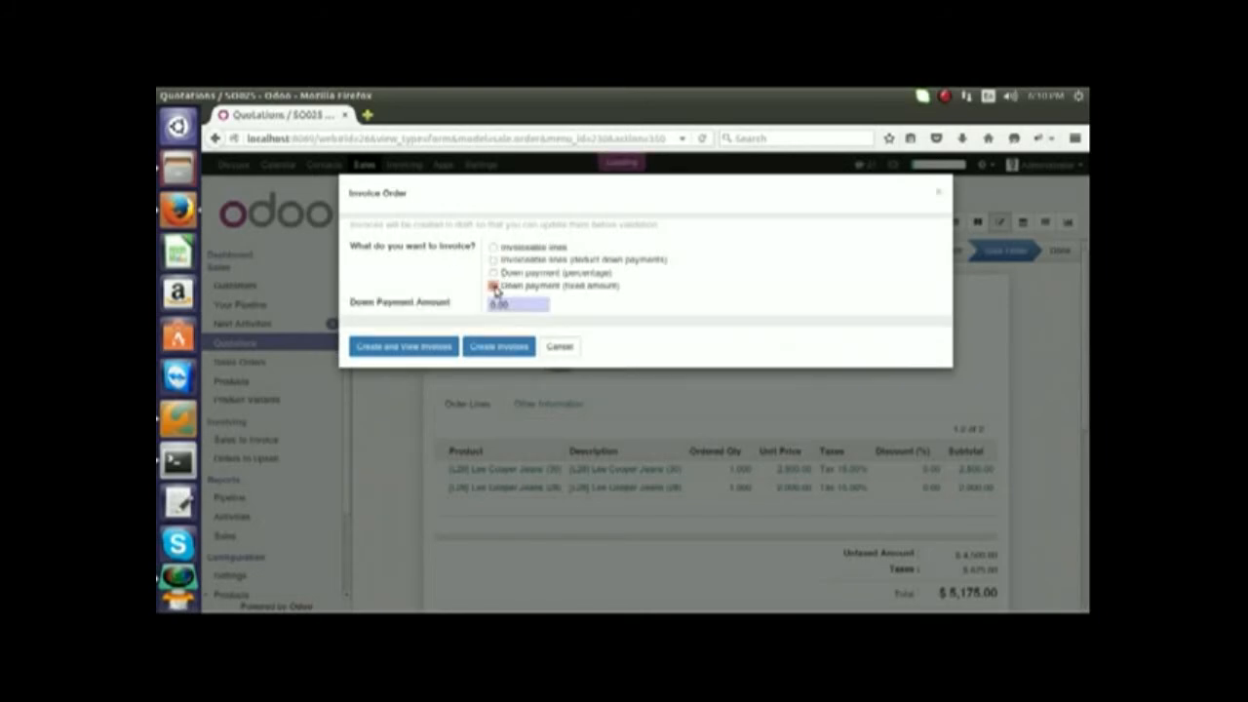
pyautogui.moveTo(511, 304); pyautogui.dragTo(469, 302)
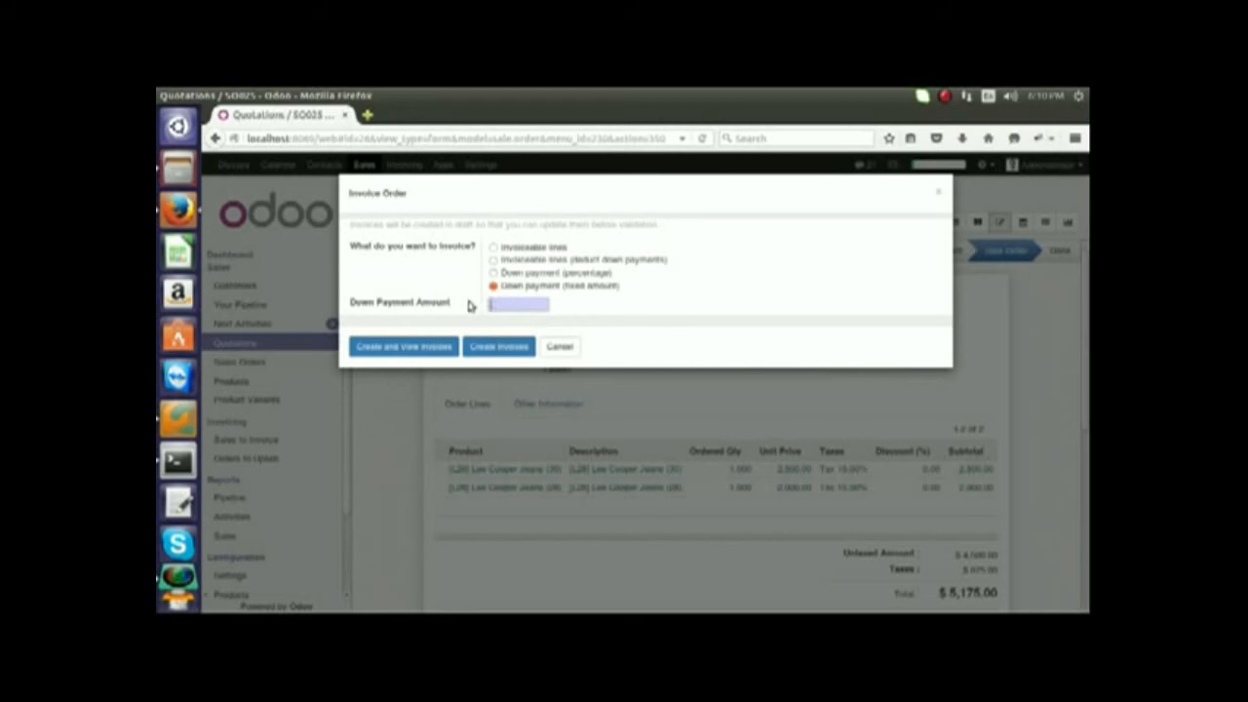
pyautogui.write('5175')
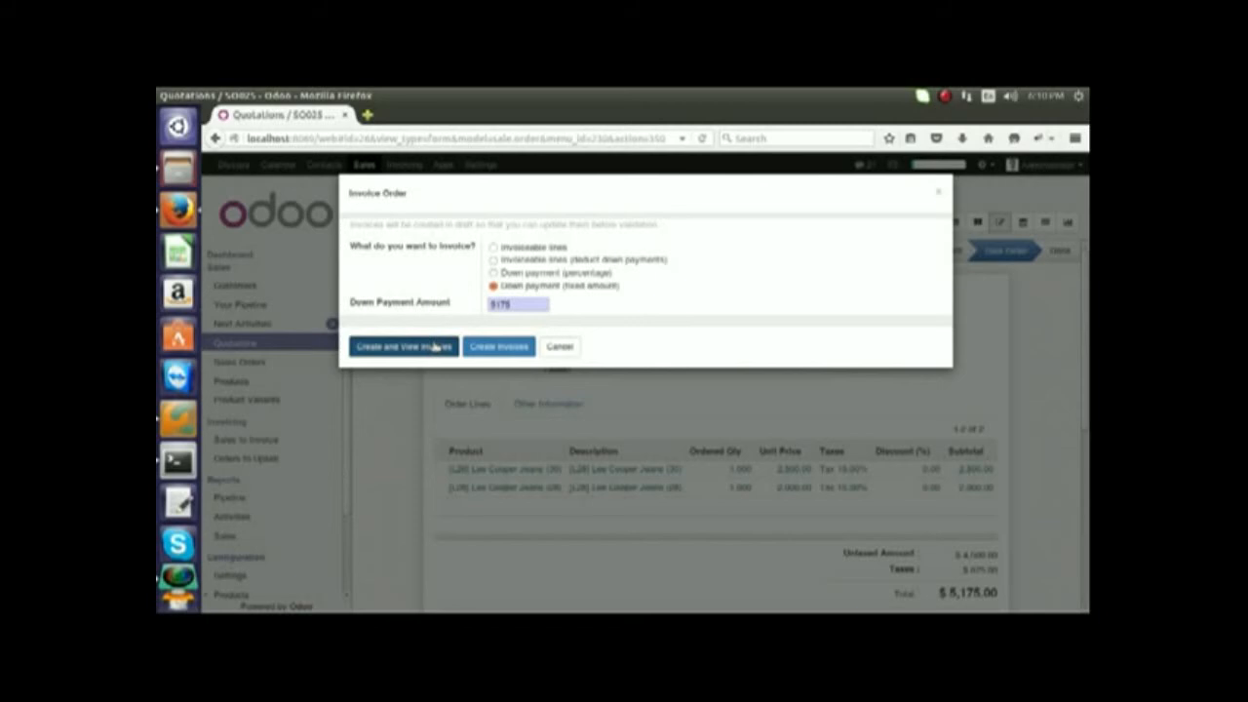
pyautogui.click(435, 345)
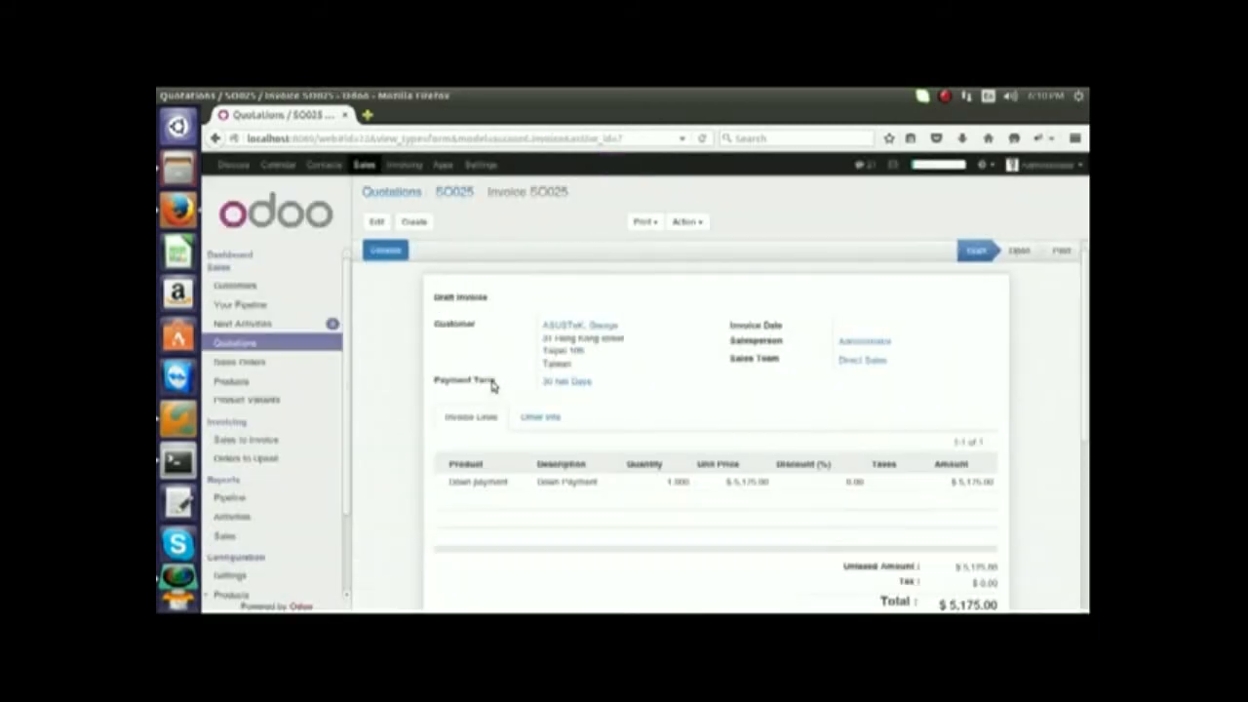
# Try adding a line to the draft invoice, remove the blank line and save the invoice.
pyautogui.moveTo(490, 192); pyautogui.dragTo(573, 203)
pyautogui.click(552, 208)
pyautogui.click(376, 221)
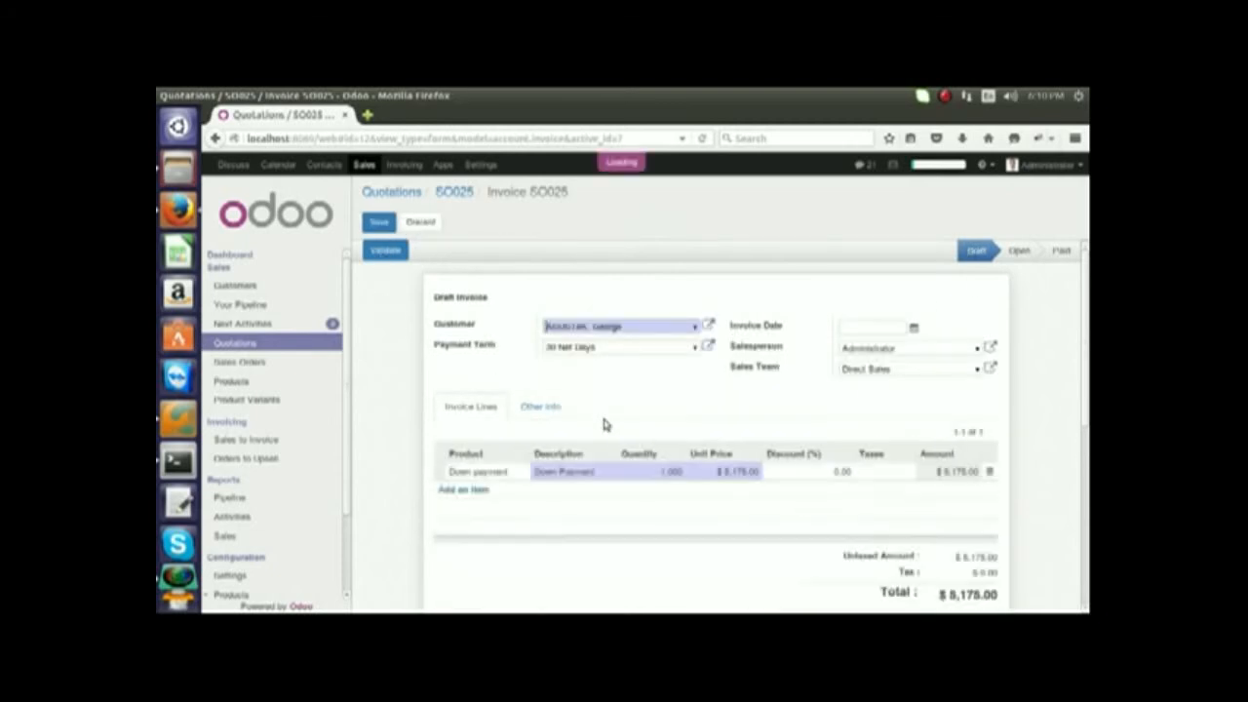
pyautogui.scroll(-1, 702, 400)
pyautogui.click(487, 386)
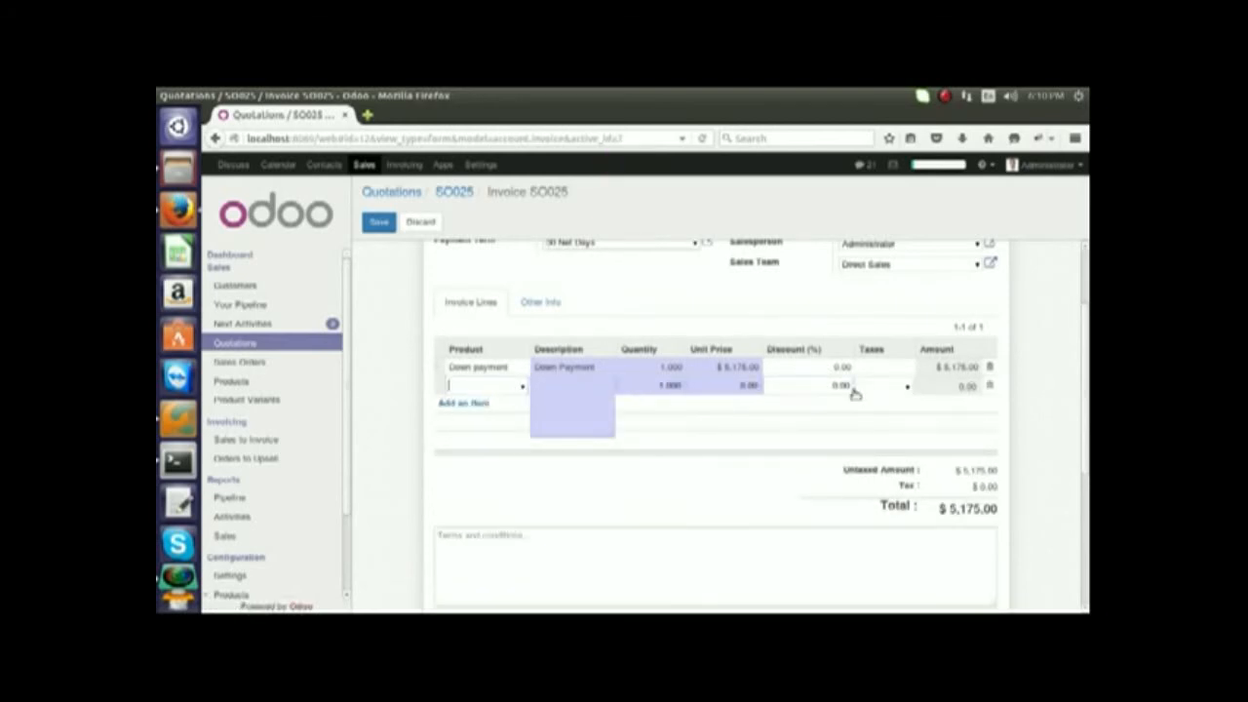
pyautogui.click(990, 386)
pyautogui.scroll(2, 740, 414)
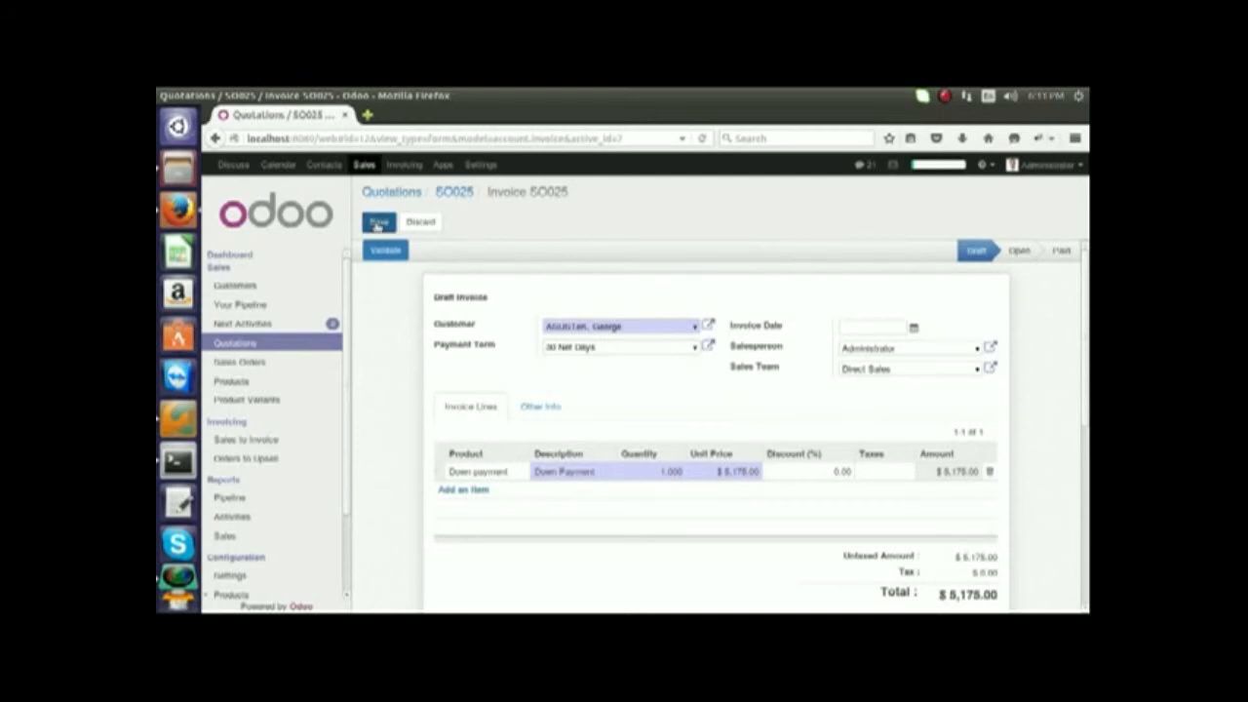
pyautogui.click(378, 224)
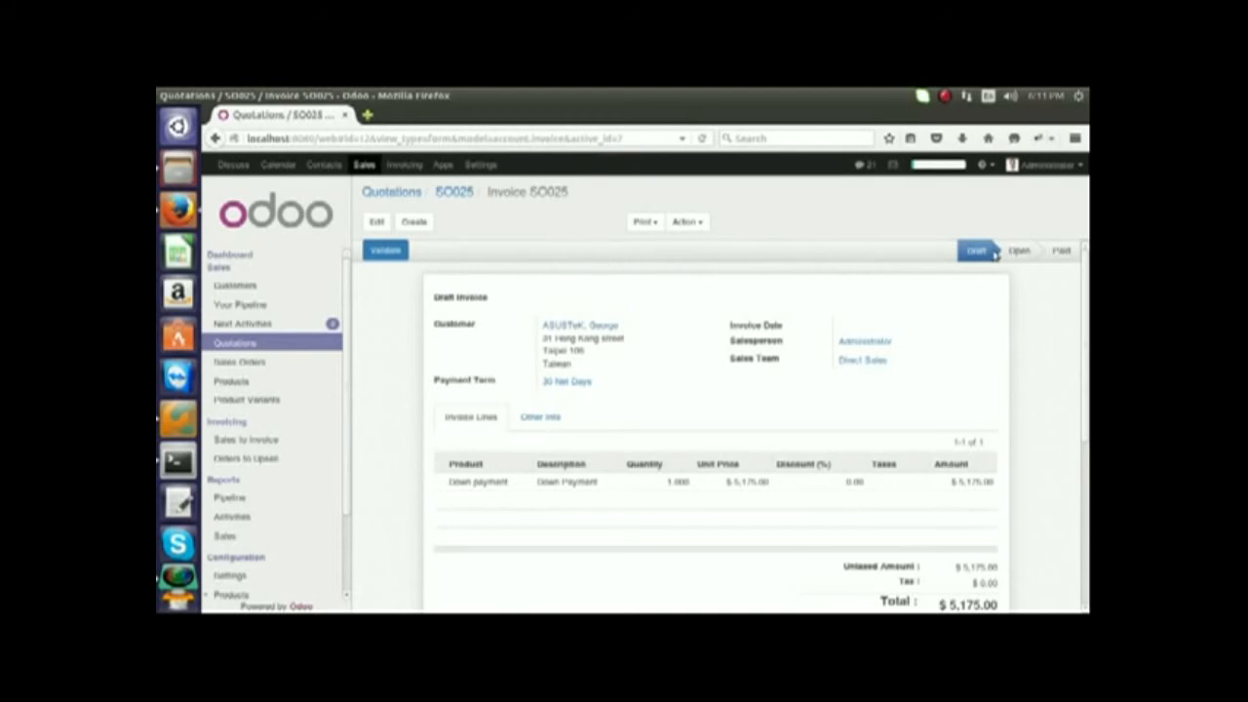
# Validate the draft invoice, then open its down payment line in edit mode to check whether it can be changed, and save.
pyautogui.click(395, 251)
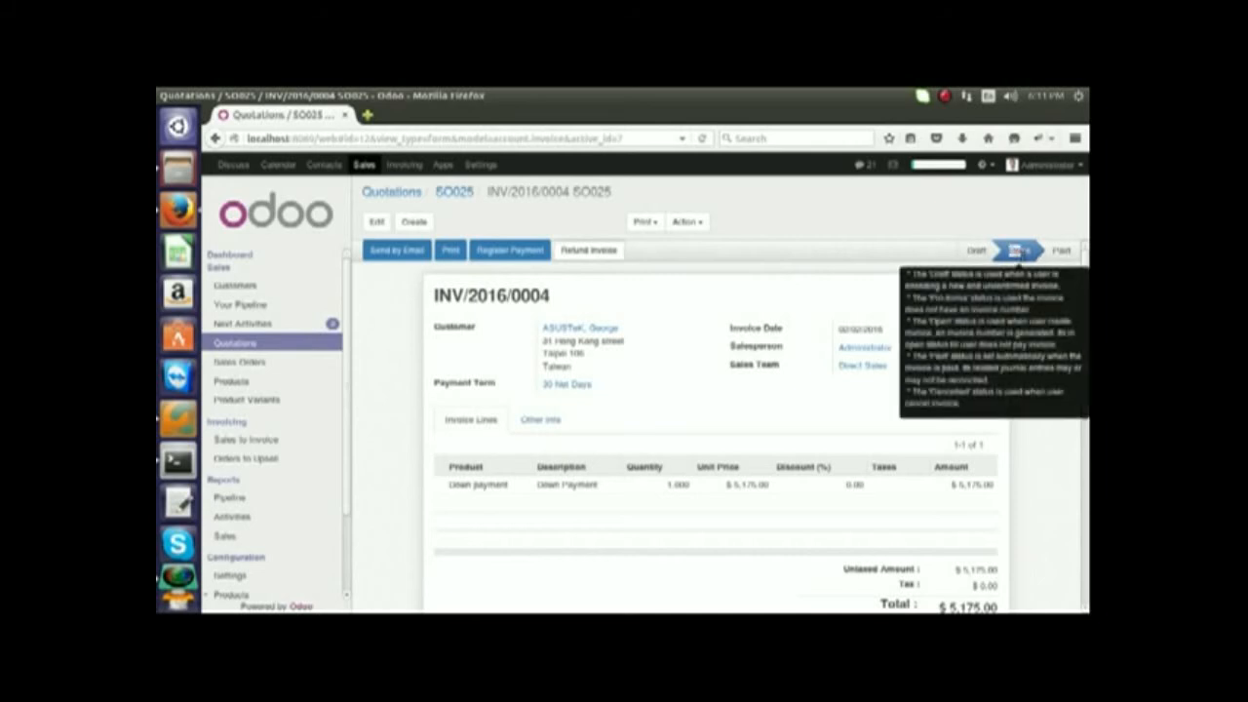
pyautogui.click(377, 222)
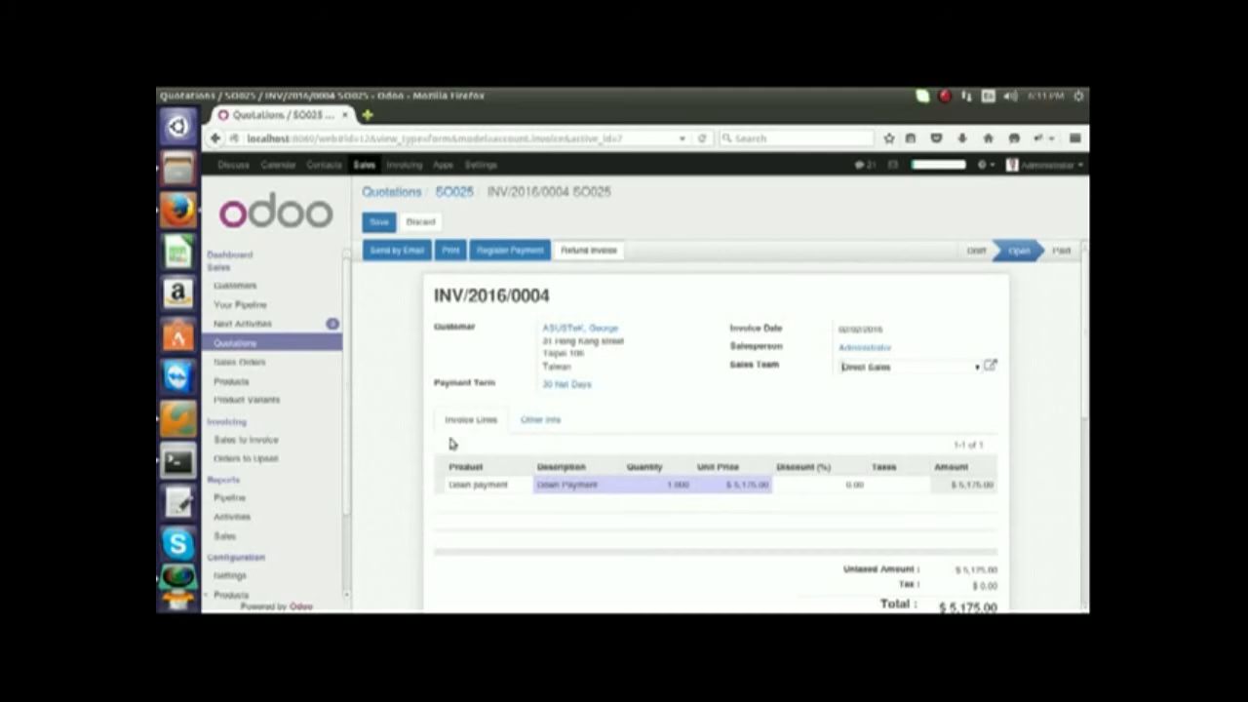
pyautogui.click(478, 484)
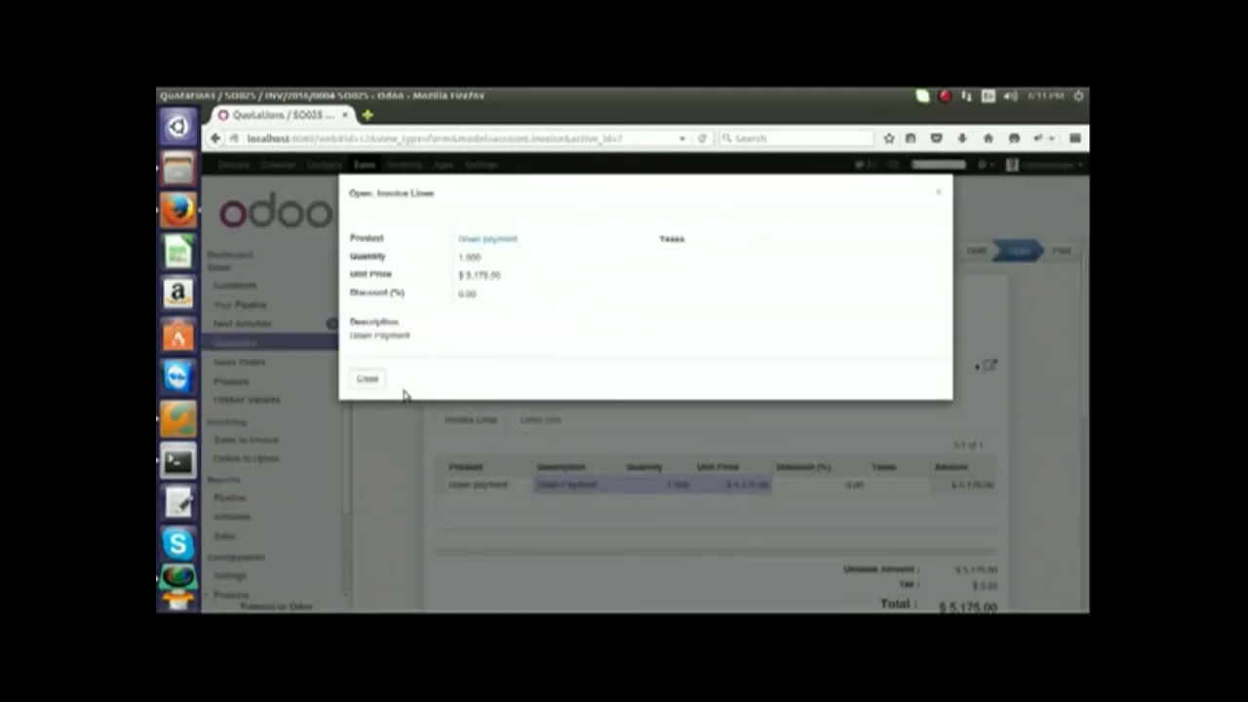
pyautogui.click(367, 378)
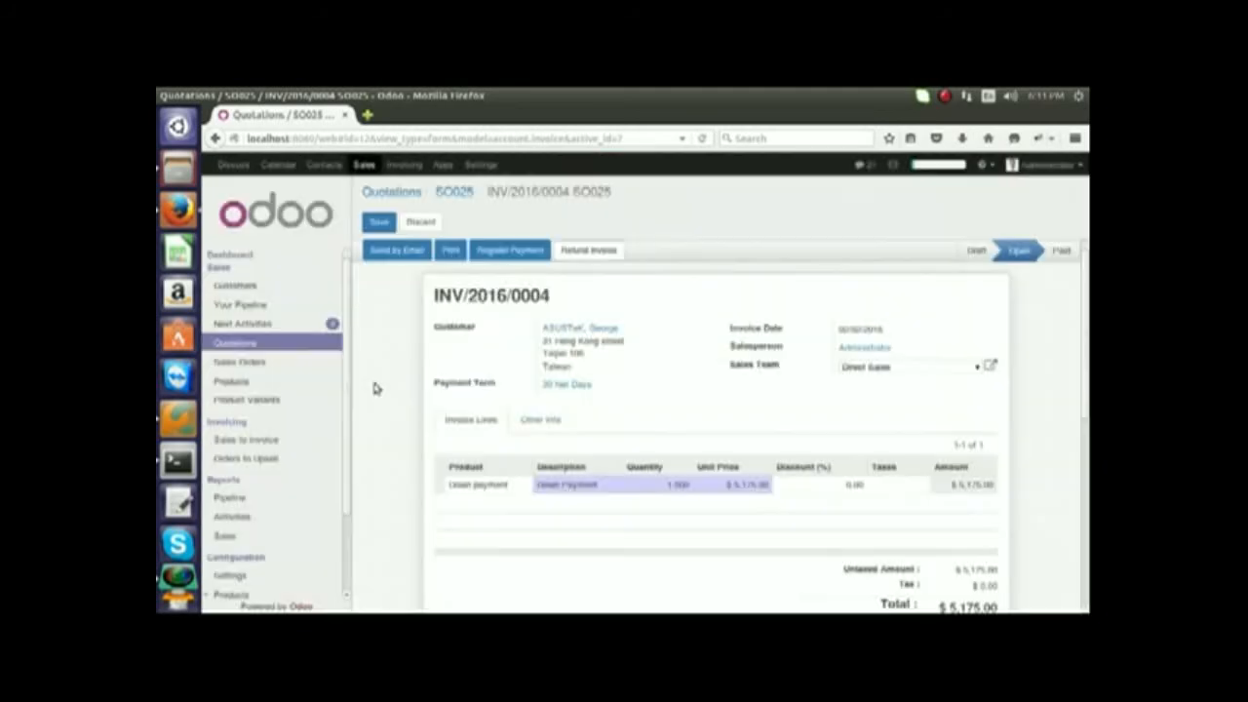
pyautogui.click(376, 224)
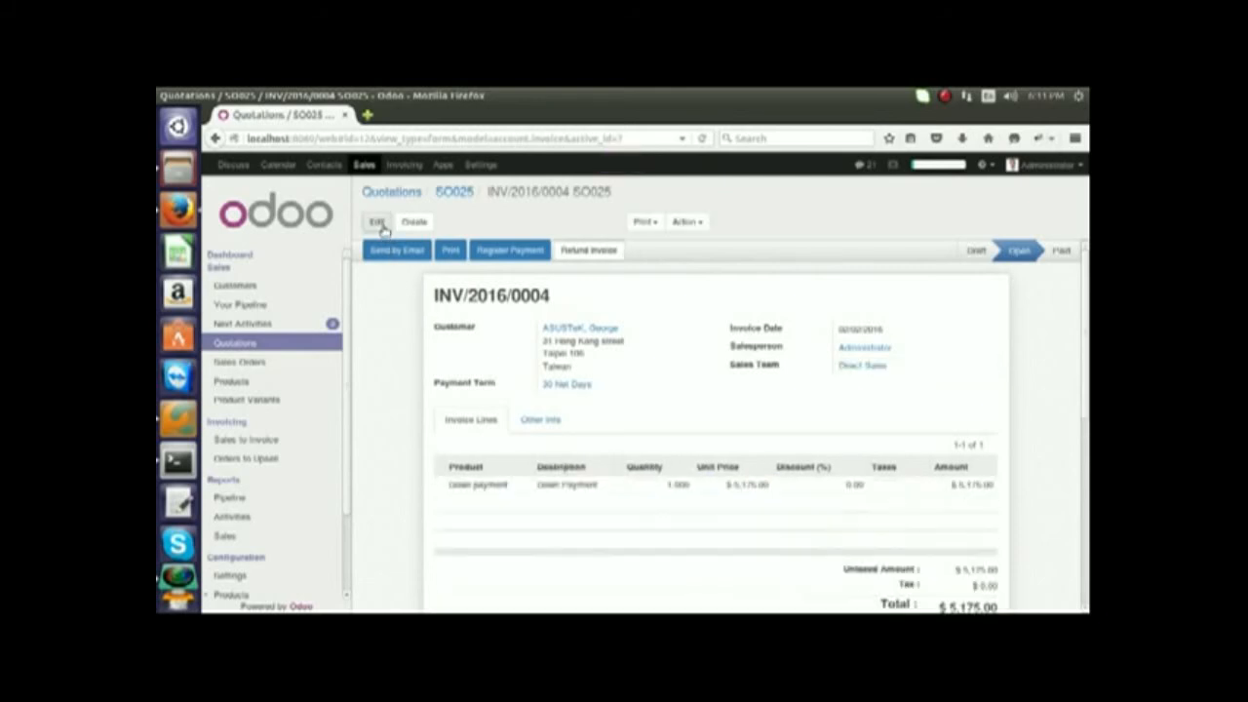
# Print the validated invoice with the Invoices report.
pyautogui.click(644, 222)
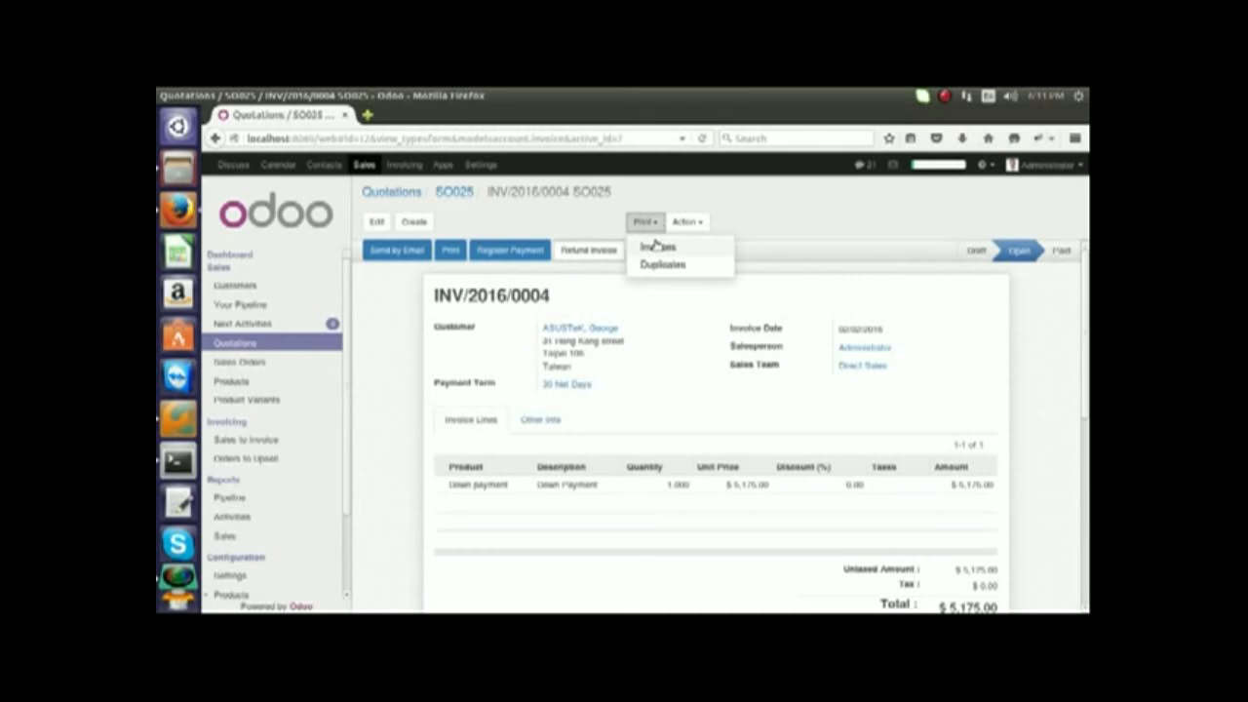
pyautogui.click(656, 247)
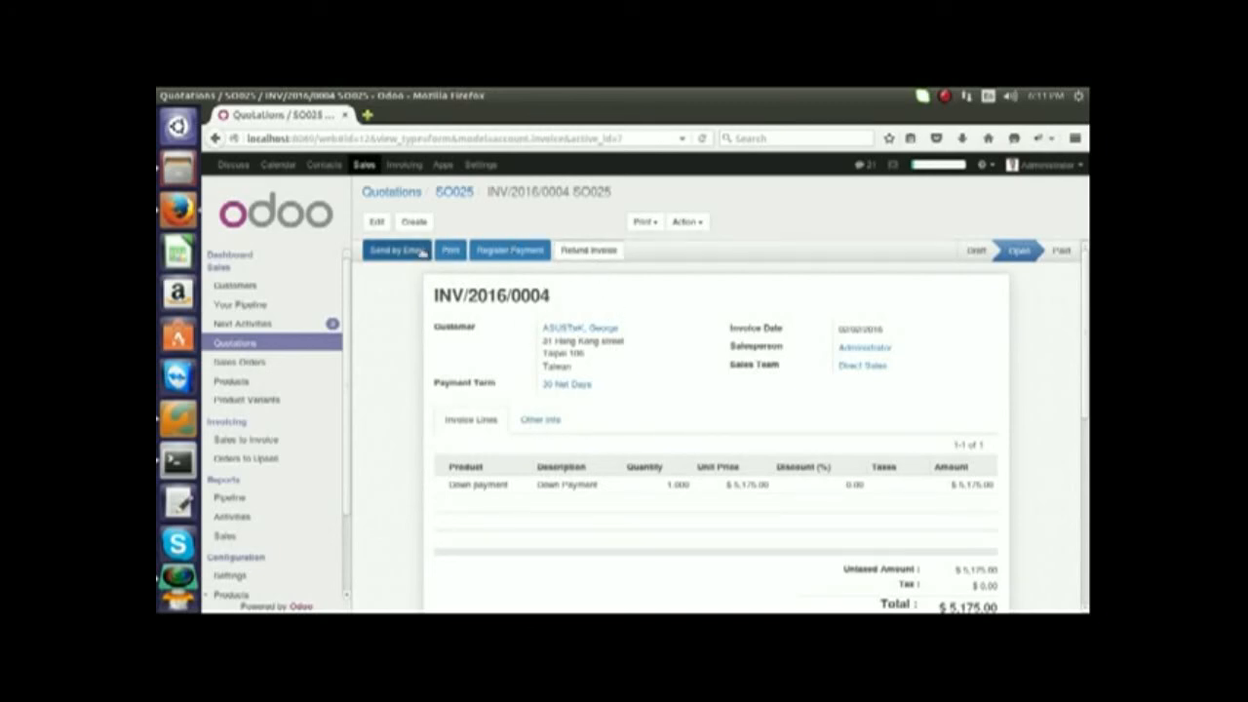
# Register and validate the invoice's payment with the Cash (USD) payment method and the memo 24.
pyautogui.click(490, 257)
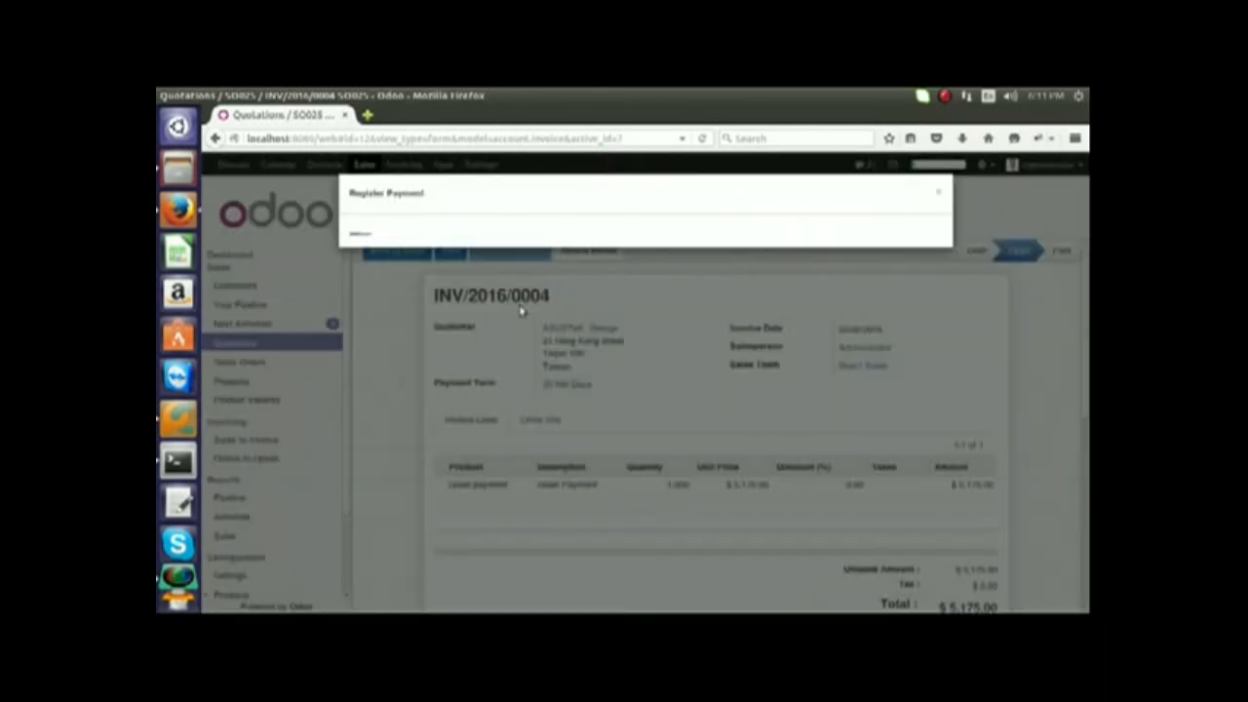
pyautogui.click(638, 259)
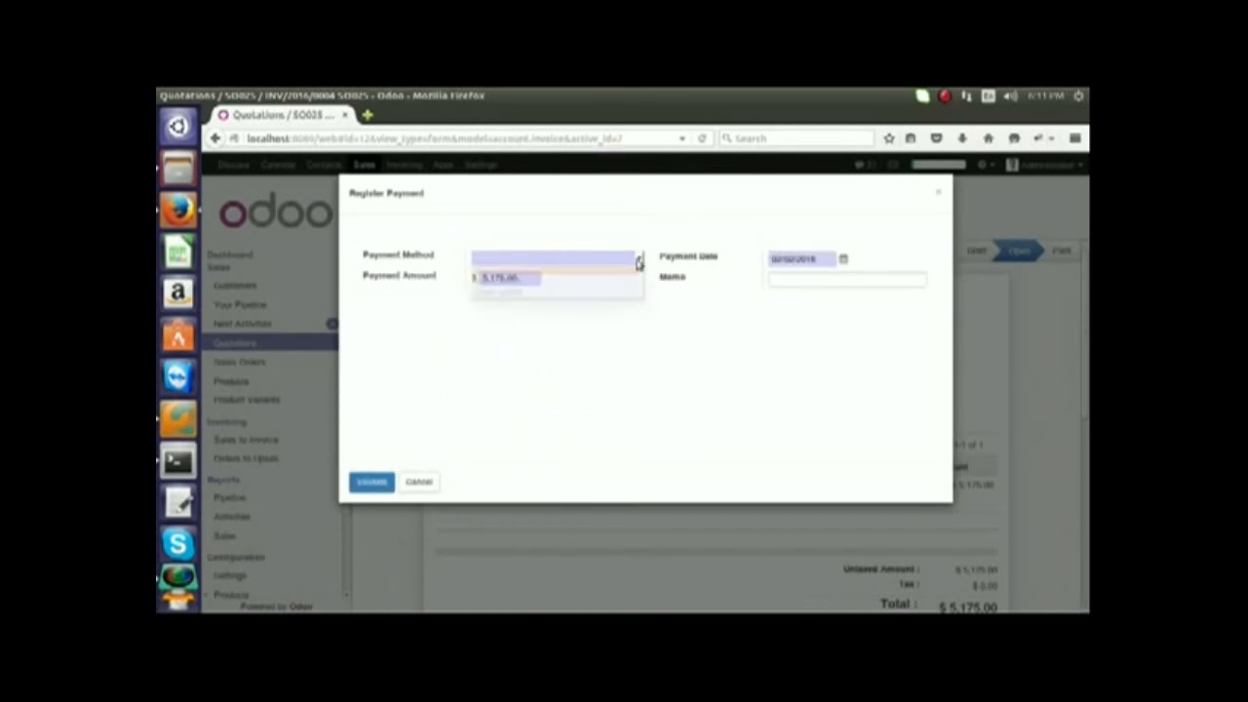
pyautogui.click(548, 282)
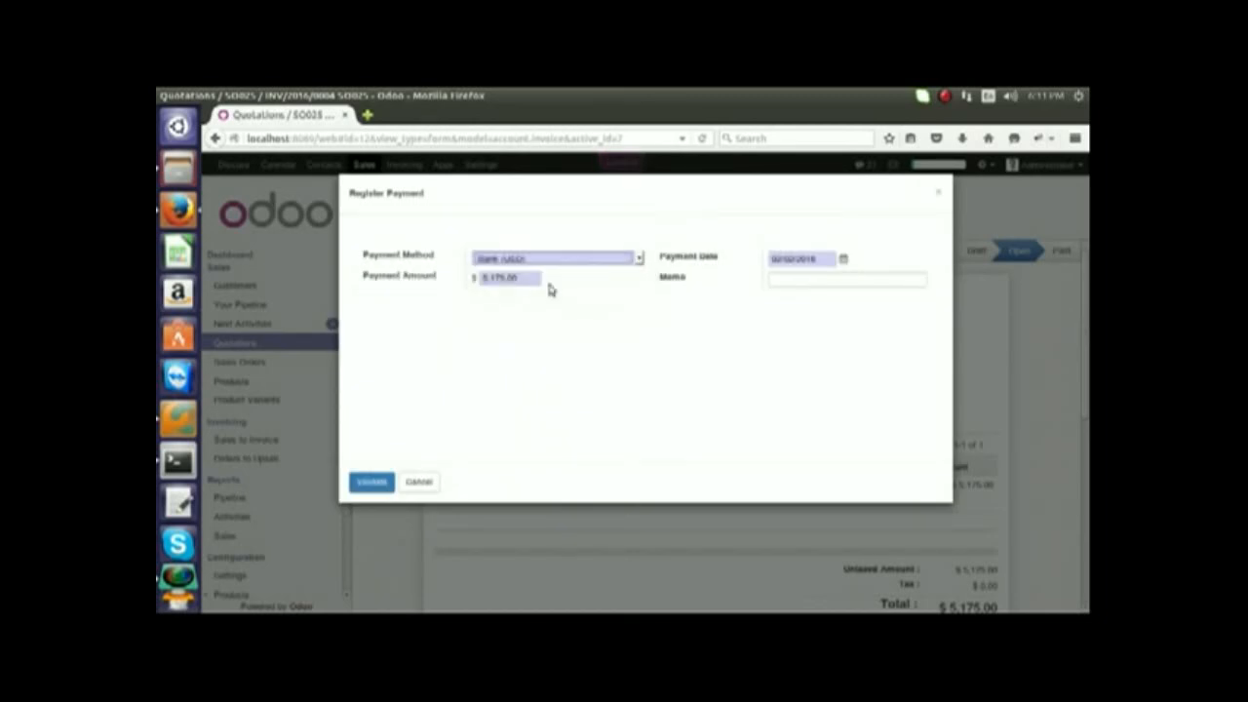
pyautogui.click(638, 259)
pyautogui.click(539, 294)
pyautogui.click(798, 279)
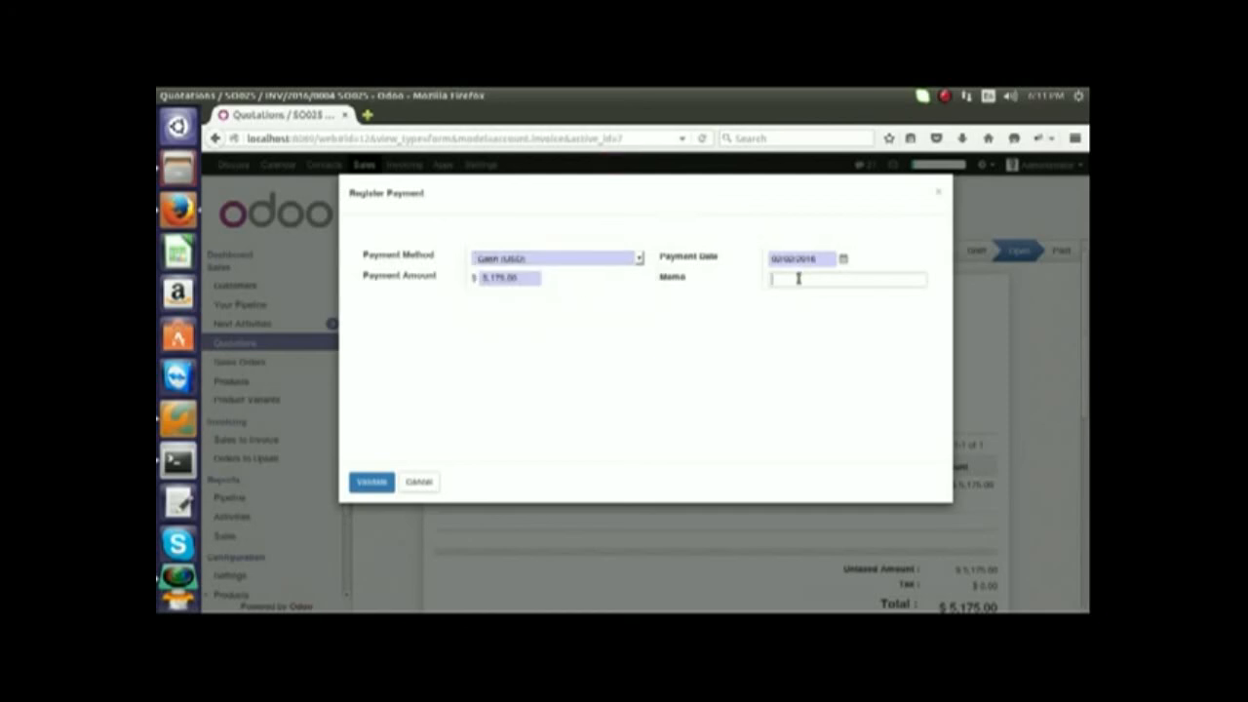
pyautogui.write('24')
pyautogui.click(370, 481)
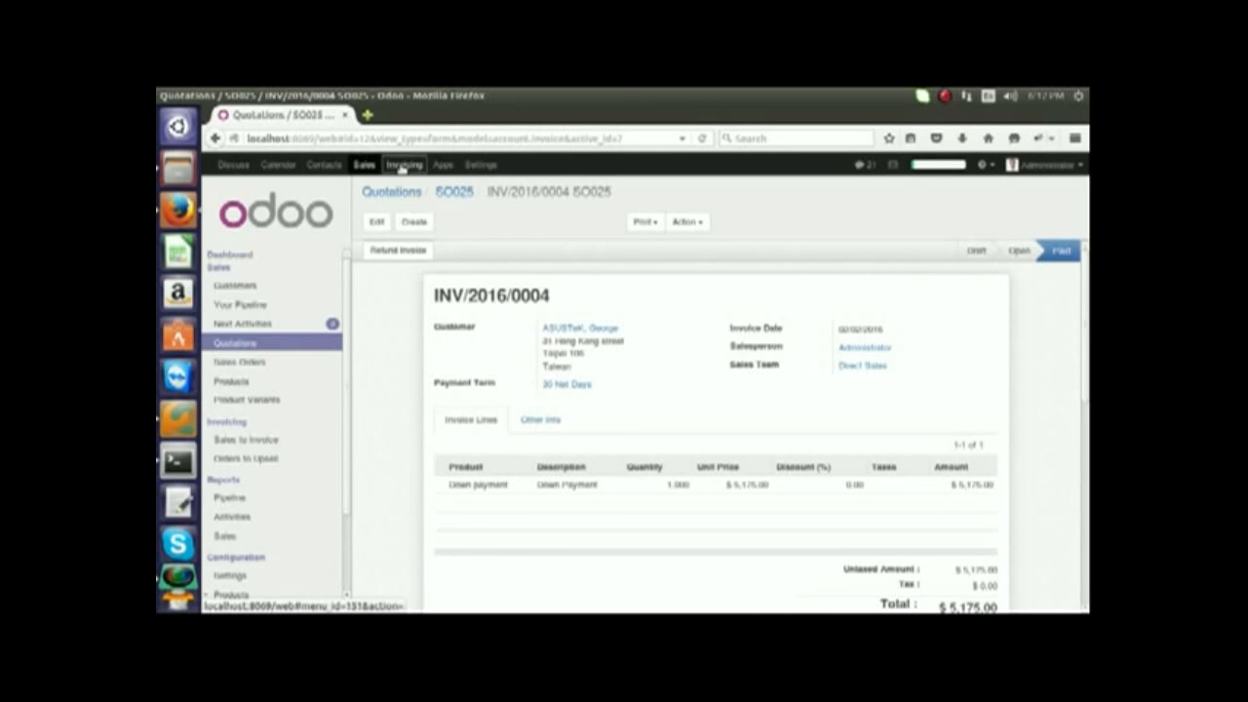
# Open the down payment invoice from the customer invoices in Invoicing and examine its totals, amount due and status.
pyautogui.click(400, 168)
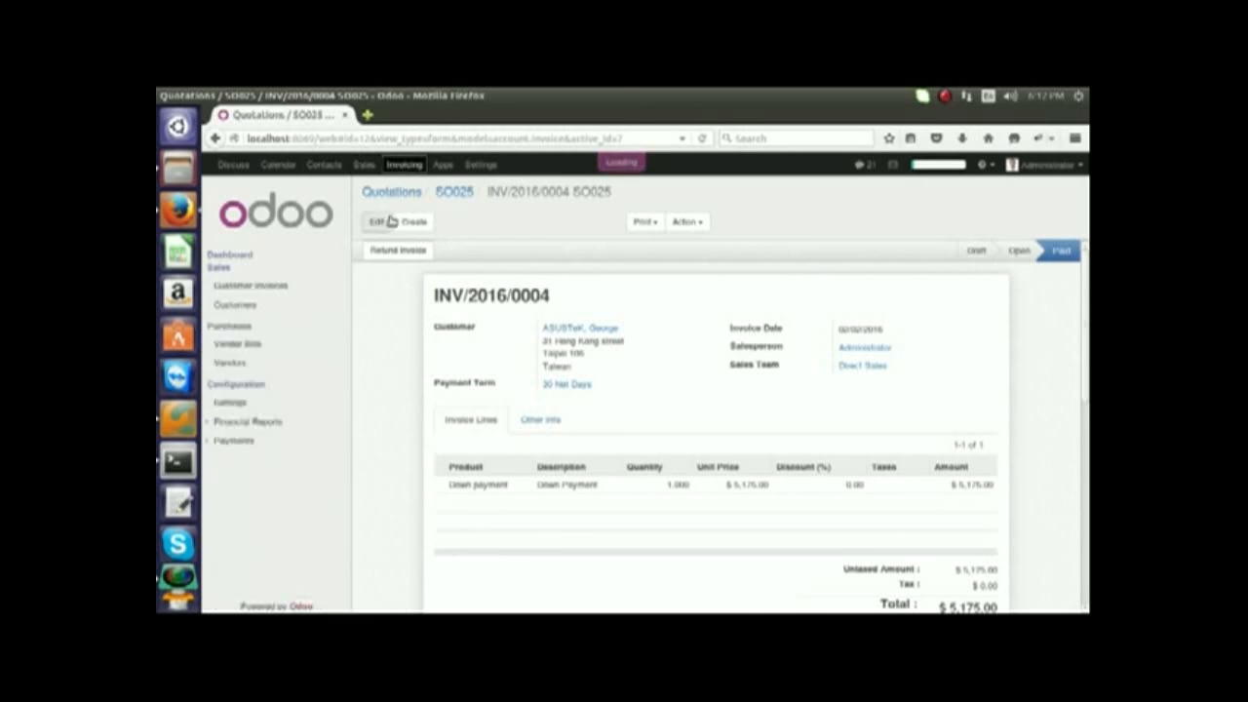
pyautogui.click(275, 287)
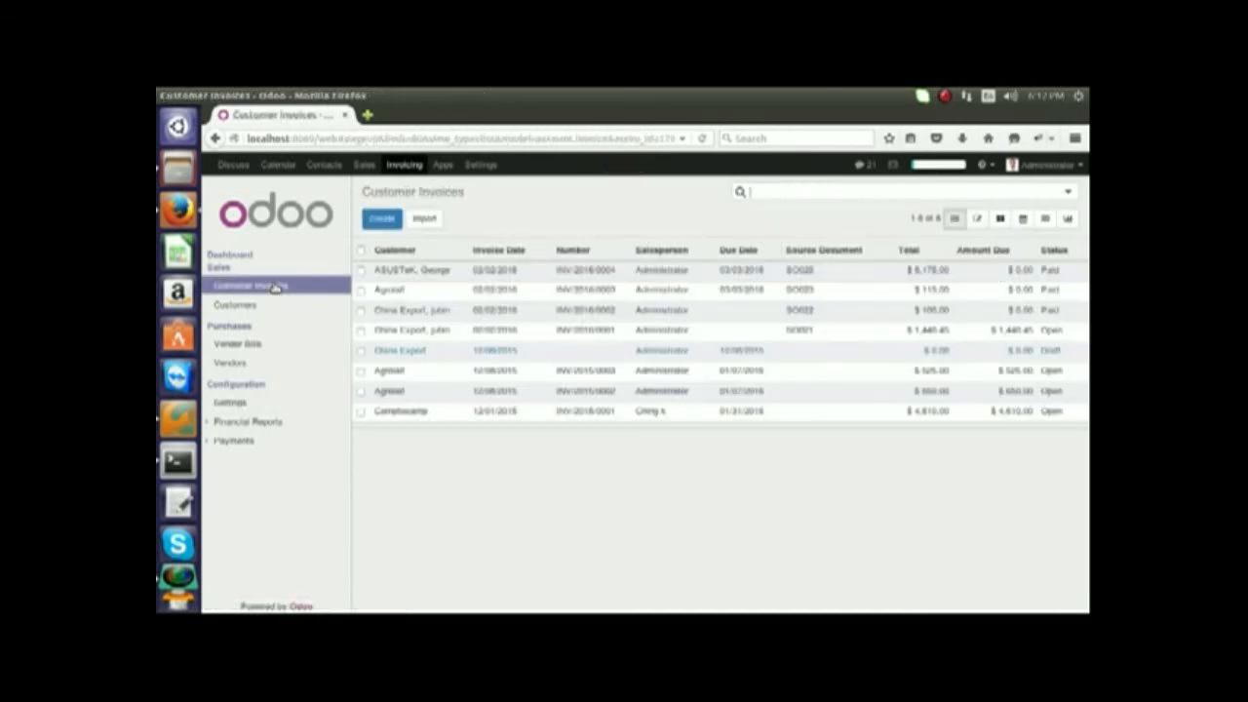
pyautogui.click(572, 272)
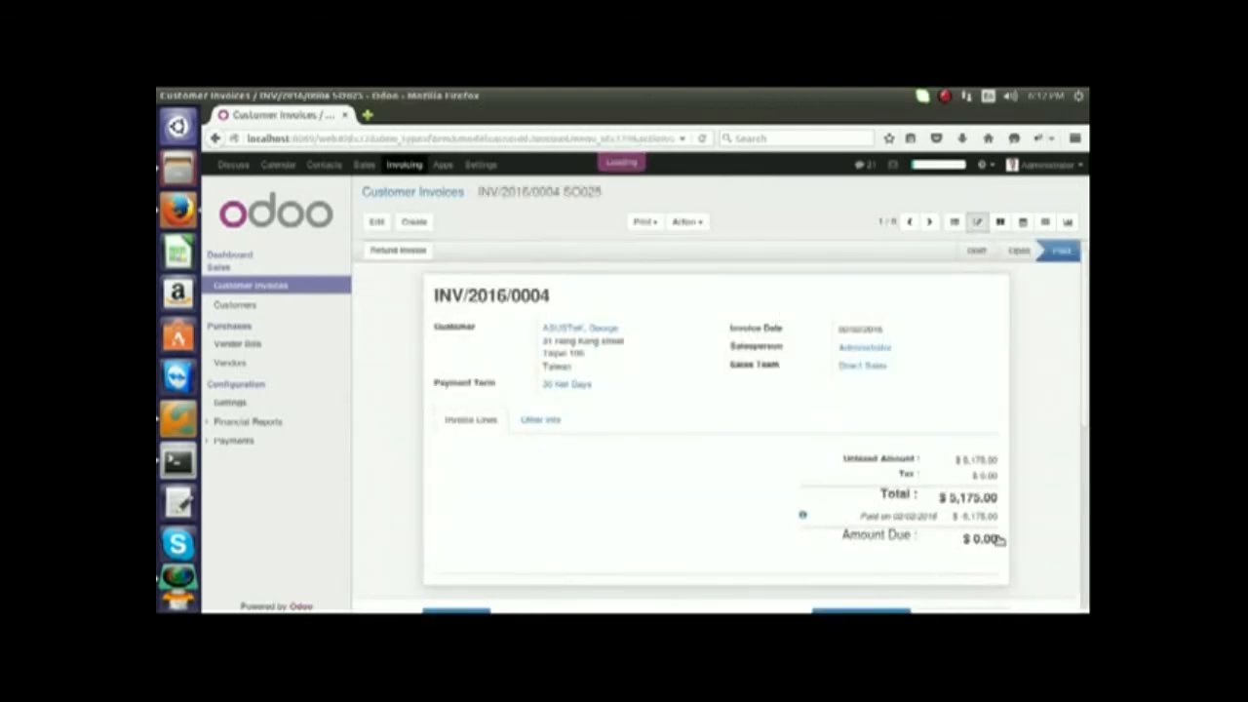
pyautogui.scroll(-2, 1000, 341)
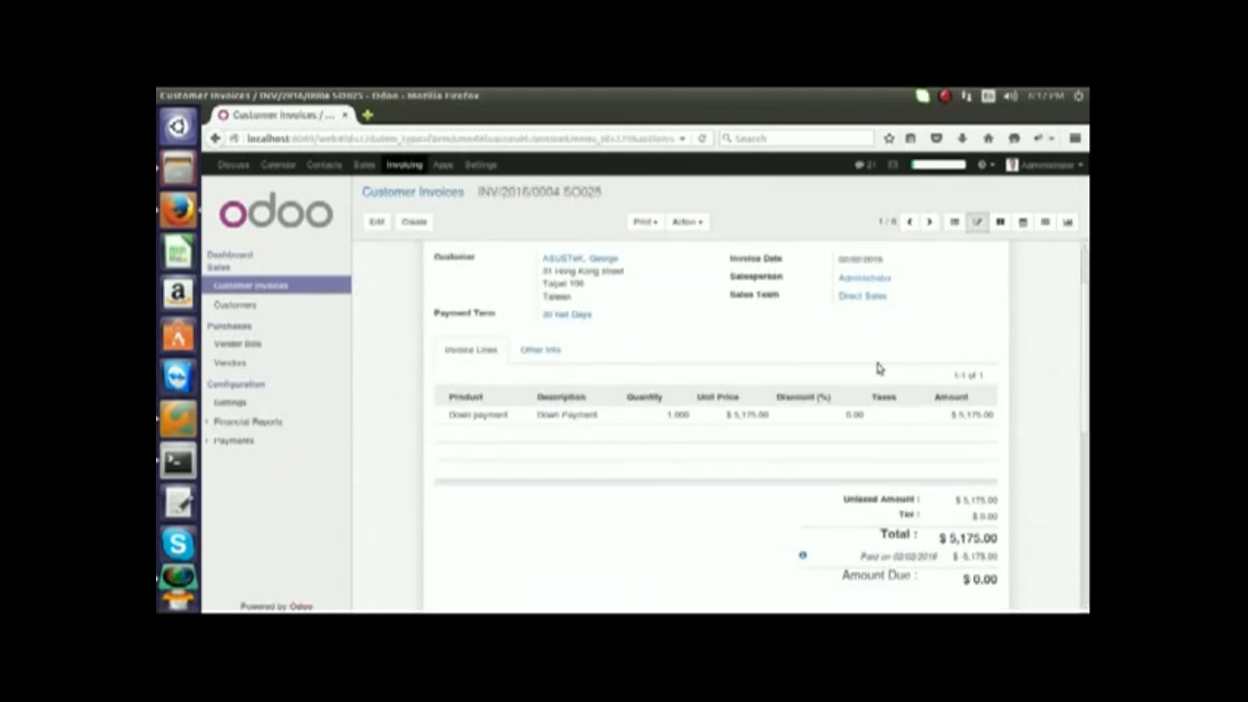
pyautogui.moveTo(965, 576); pyautogui.dragTo(1012, 573)
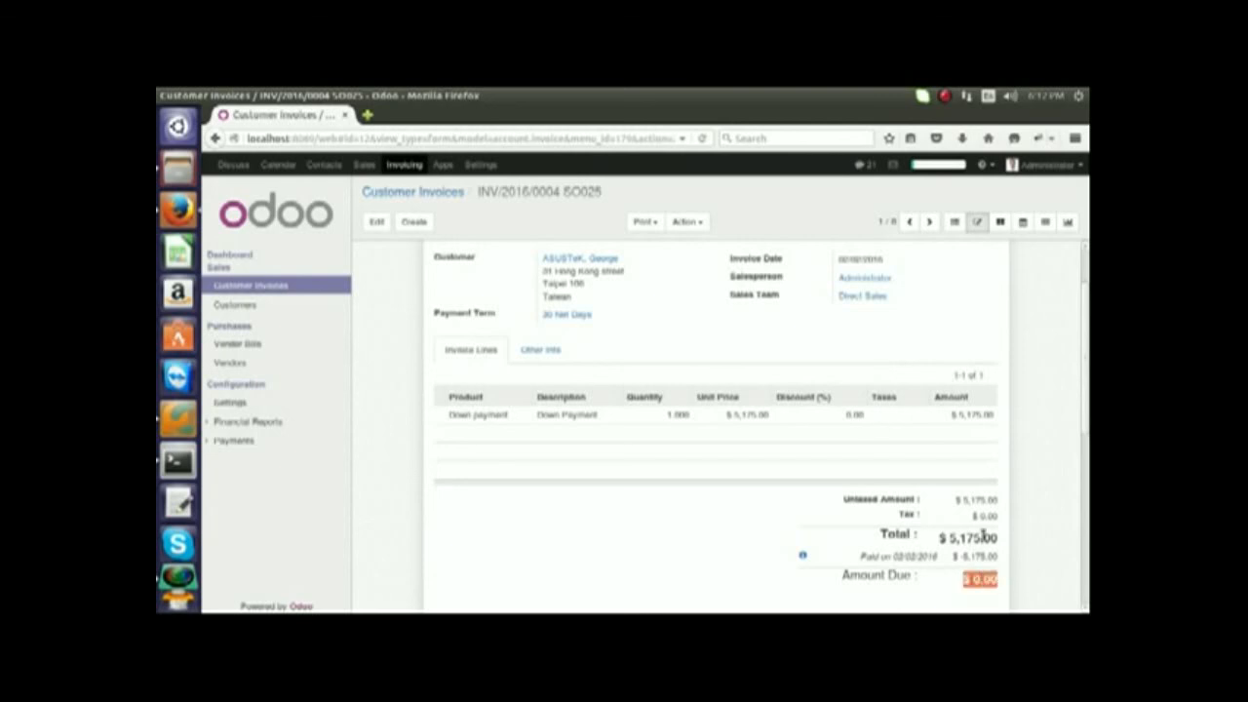
pyautogui.scroll(2, 905, 452)
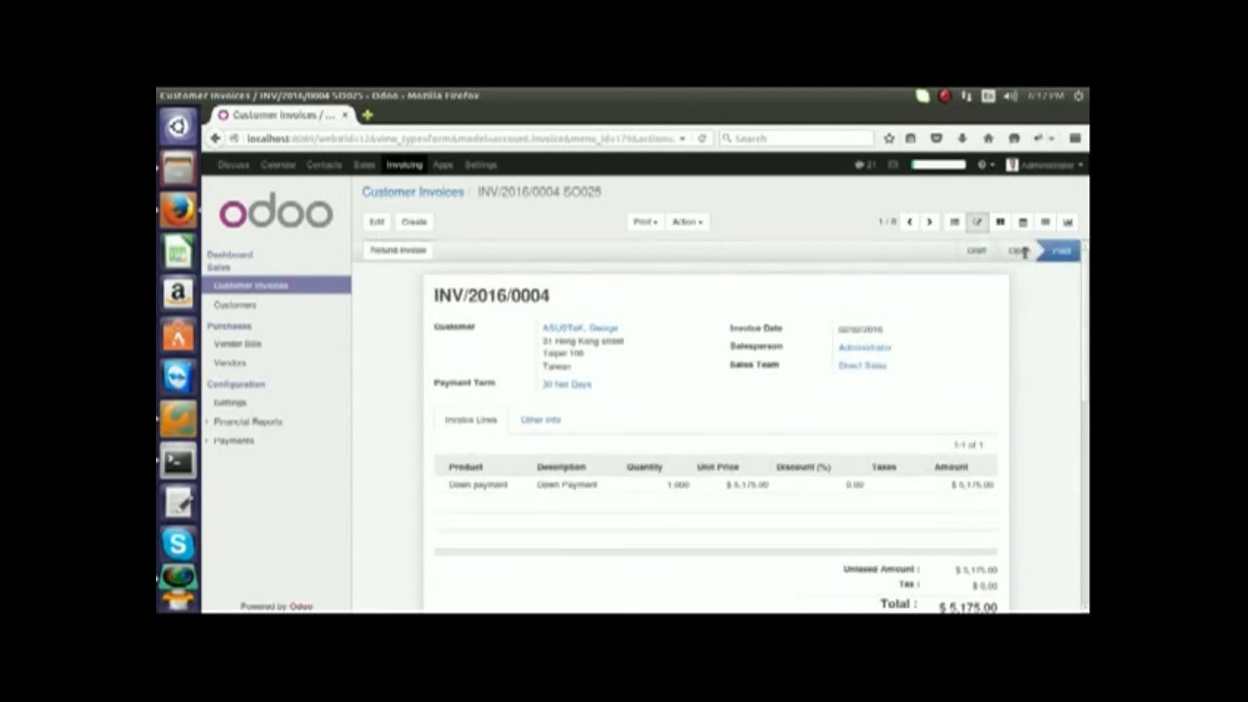